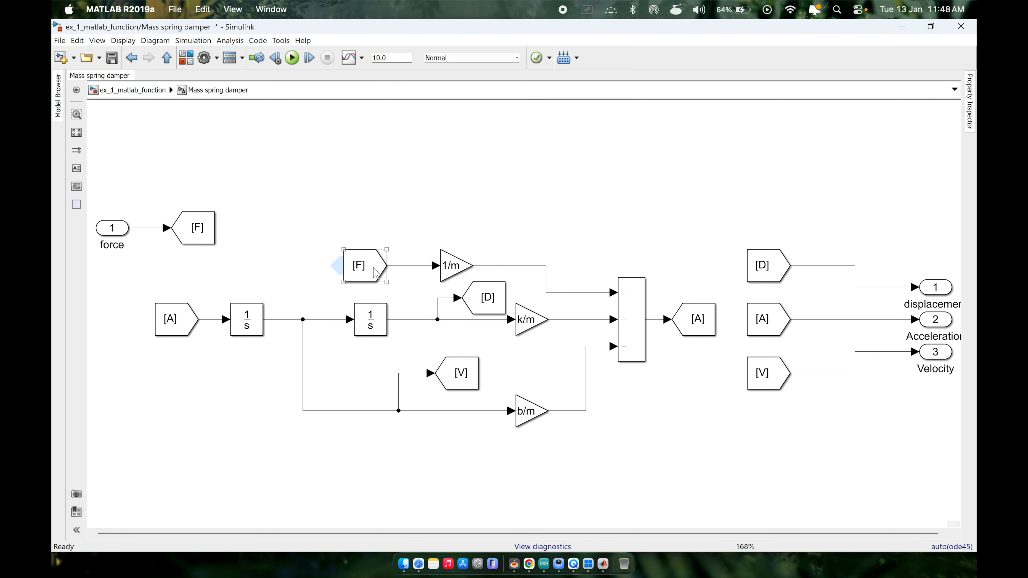
Label the signal between the two integrator blocks as vel
click(381, 275)
click(448, 263)
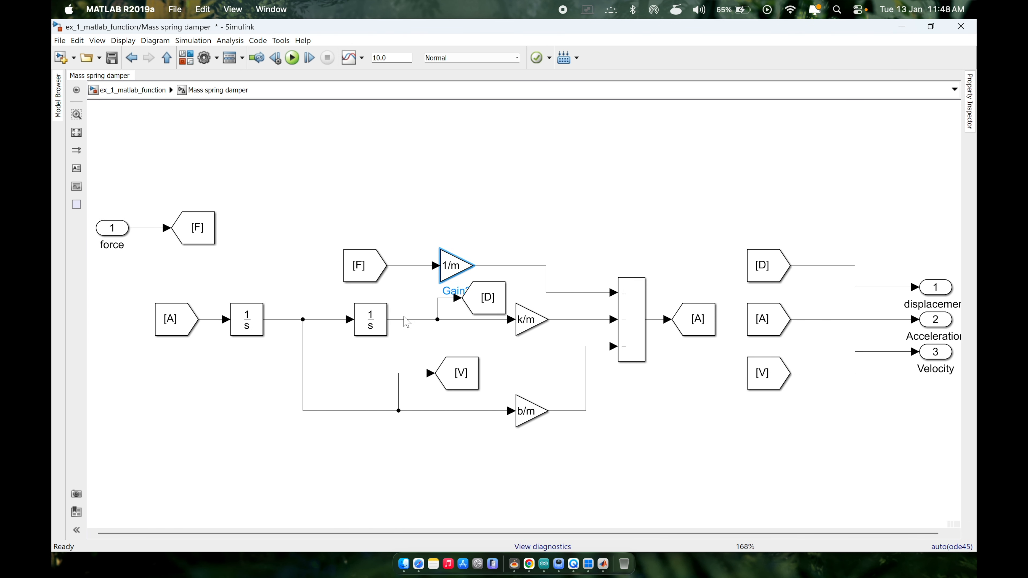
click(312, 320)
double_click(313, 320)
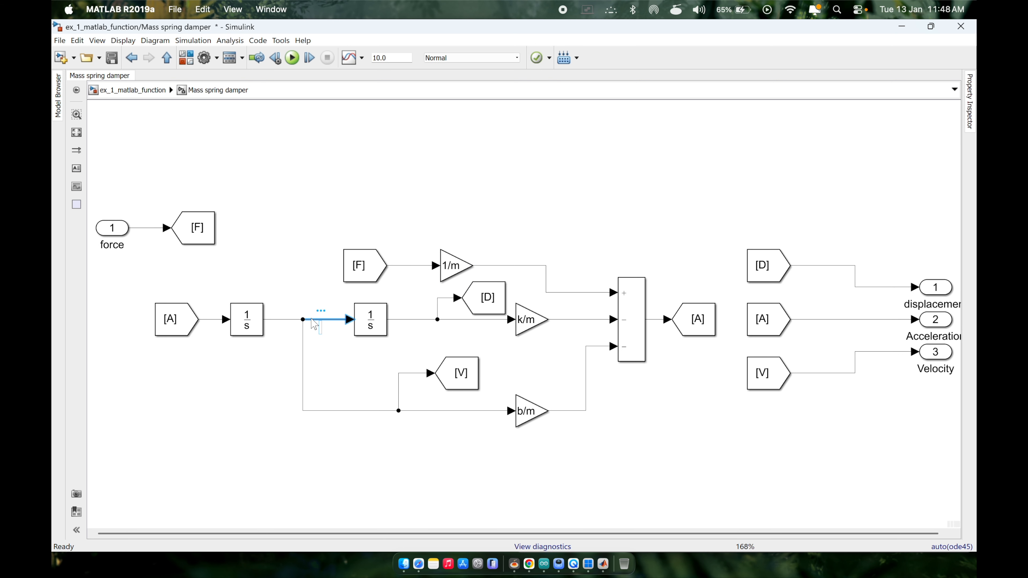
text(vel)
Label the output signal of the second integrator as dis
click(413, 320)
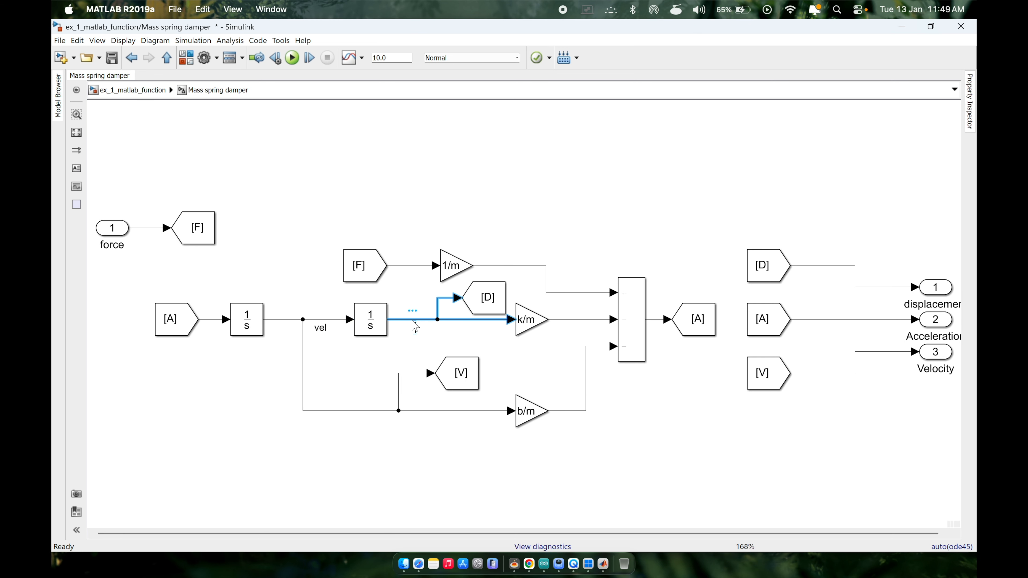
double_click(414, 323)
text(acc)
key(BackSpace)
key(BackSpace)
key(BackSpace)
text(dis)
click(459, 343)
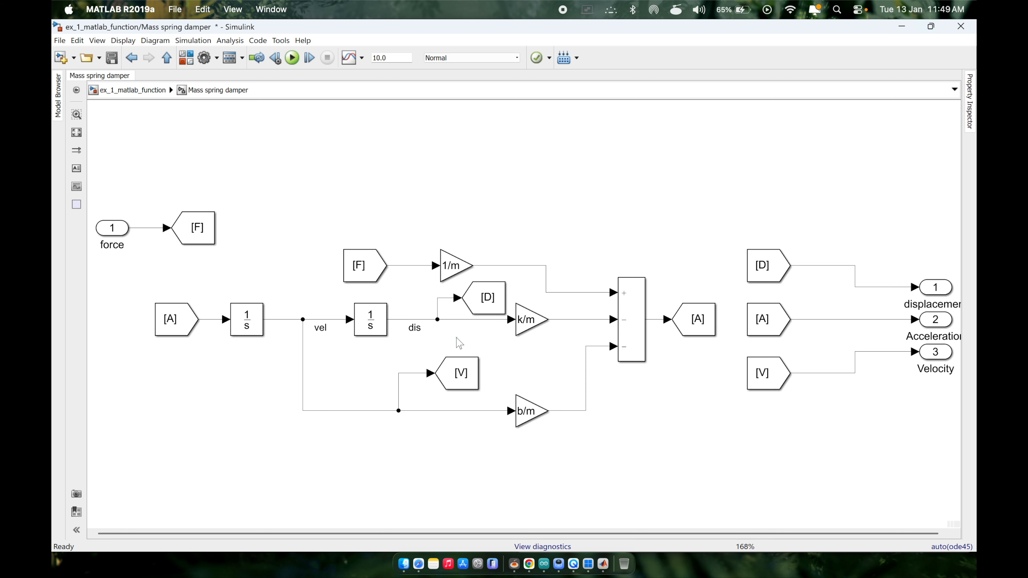
Compare the b/m and k/m gain blocks with the corresponding terms in the handwritten system equation
click(248, 333)
click(523, 409)
key(ctrl+Right)
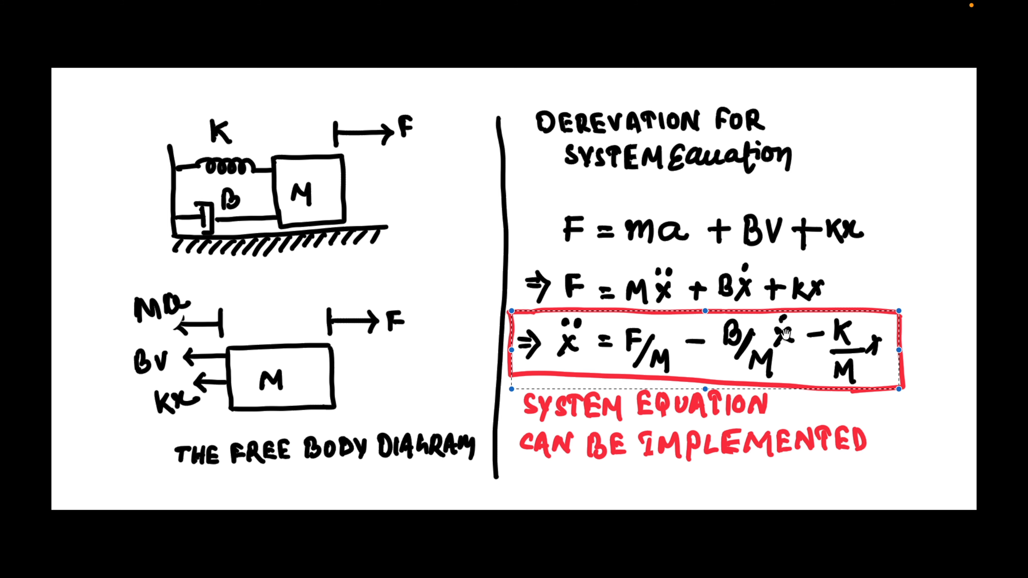
key(ctrl+Left)
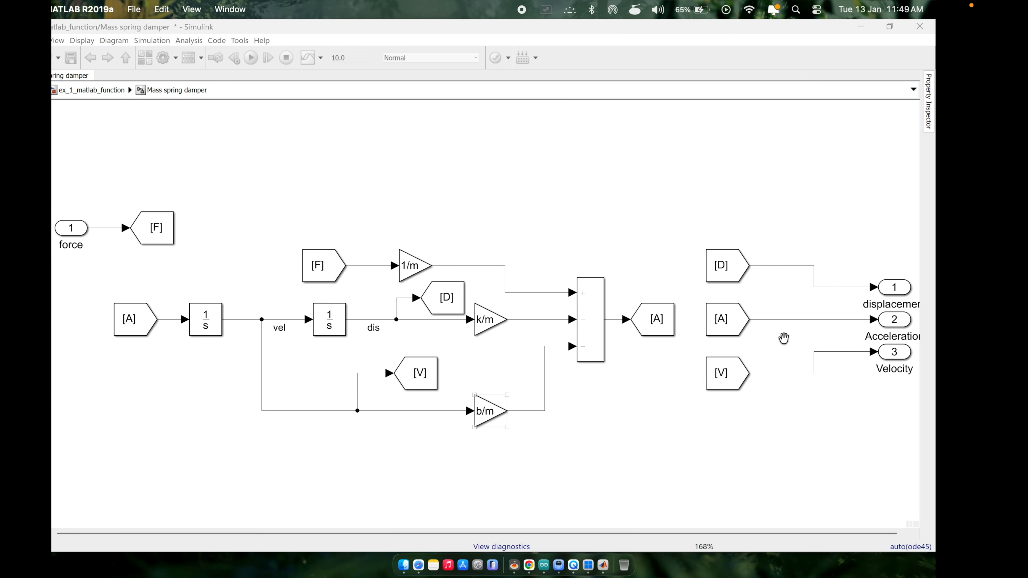
click(530, 328)
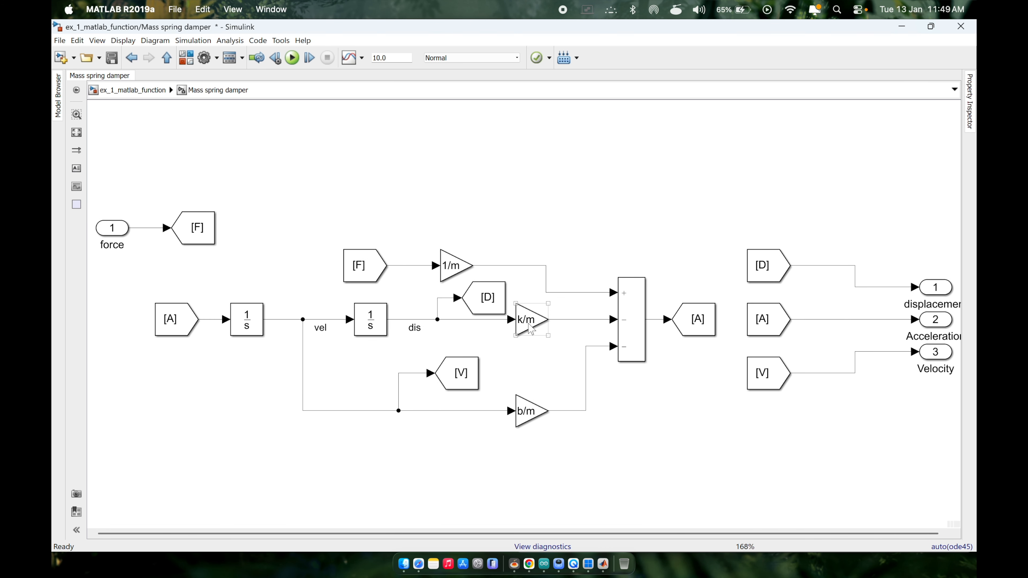
click(530, 329)
key(ctrl+Right)
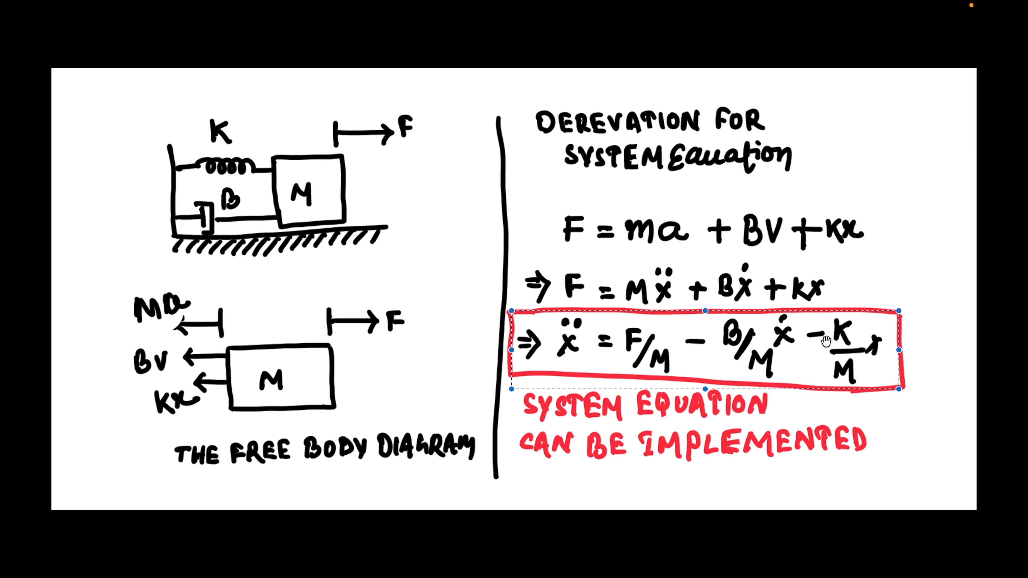
key(ctrl+Left)
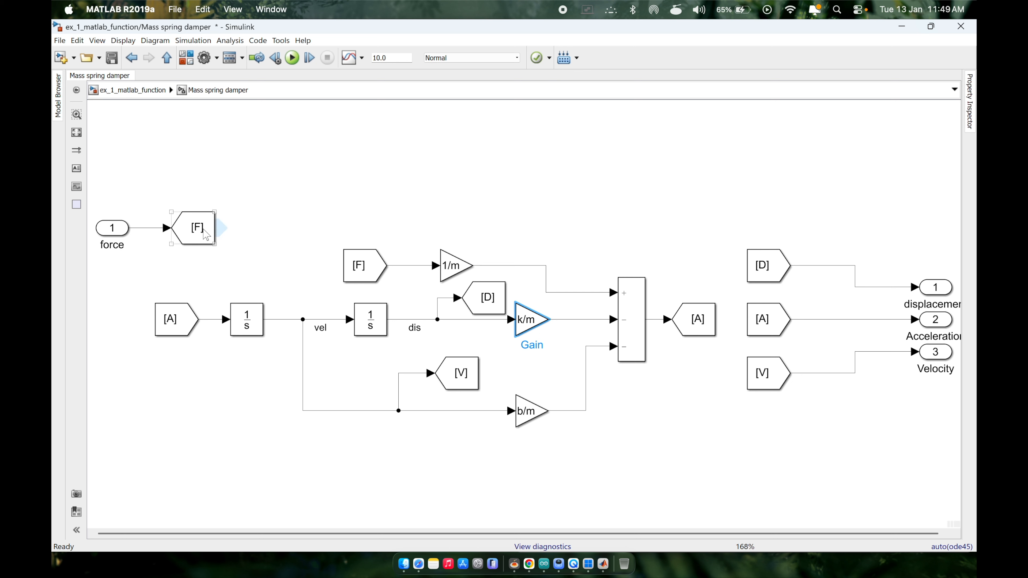
Examine the [D], [A] and [V] From blocks feeding the outports, and go back to the top-level model
click(772, 272)
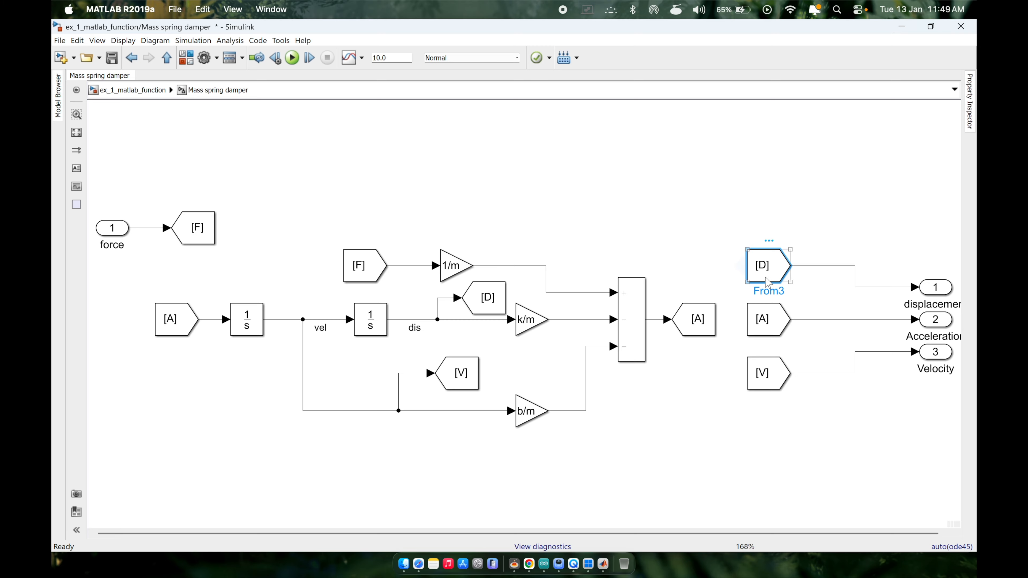
click(767, 326)
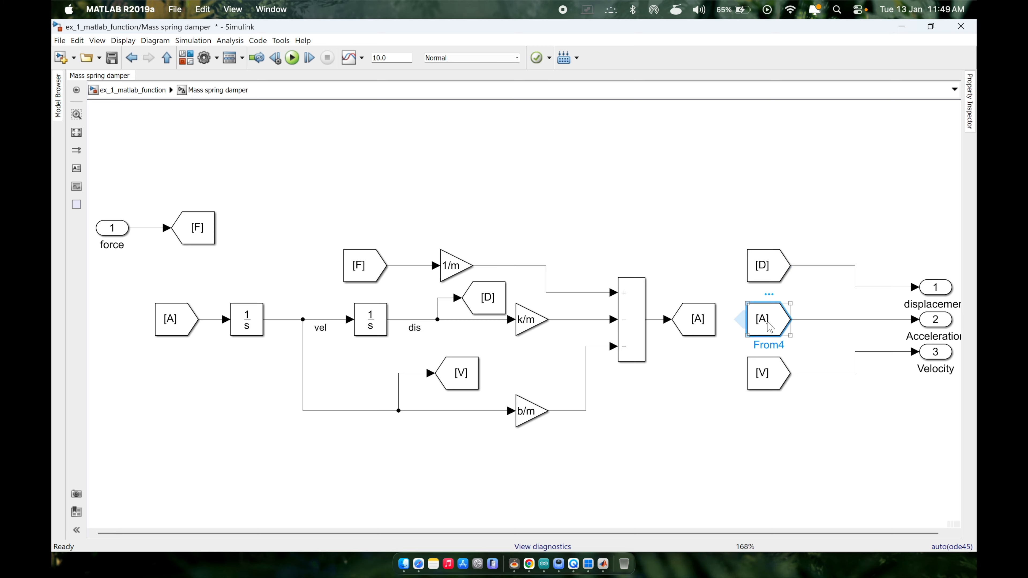
click(768, 382)
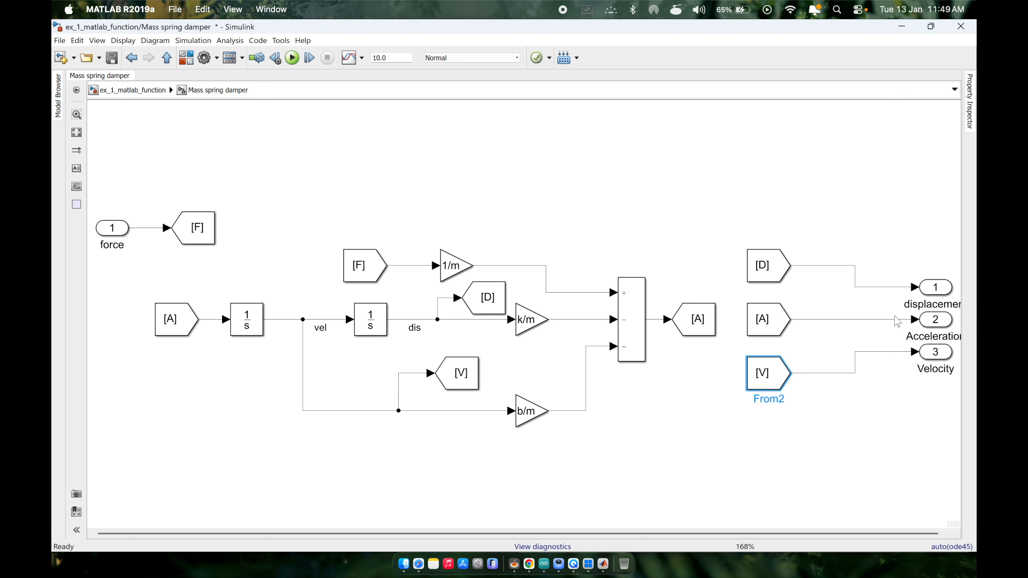
click(164, 59)
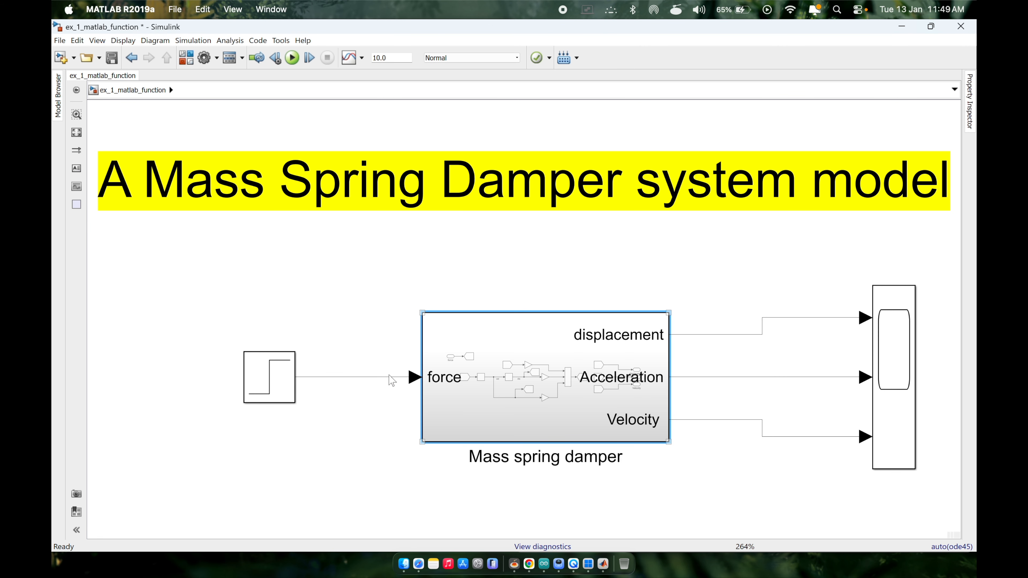
Trace the step input signal into the Mass spring damper subsystem to its force inport
click(368, 377)
double_click(501, 370)
click(111, 227)
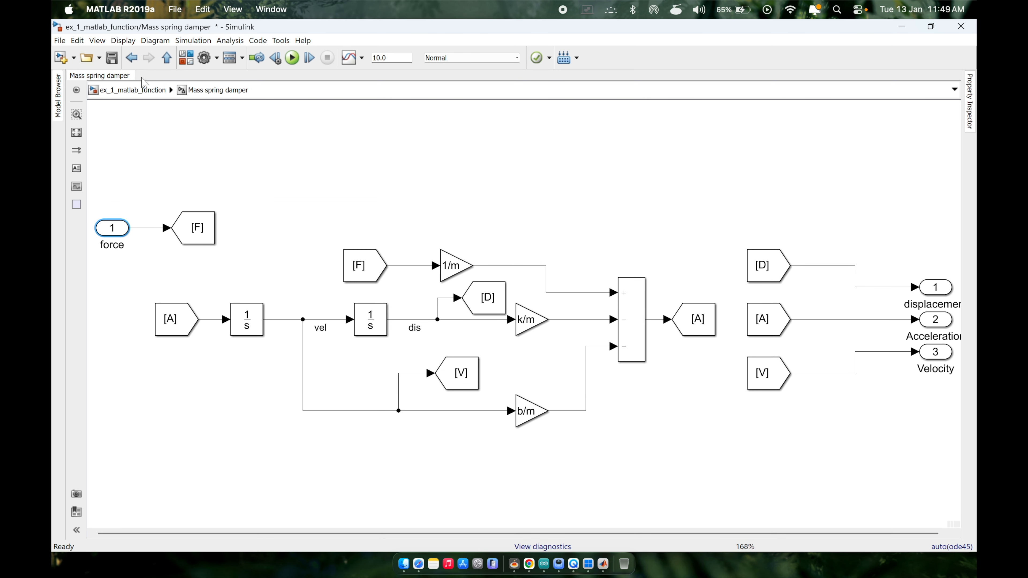
Return to the top-level model and run the simulation for the scope
click(167, 58)
click(581, 322)
click(447, 288)
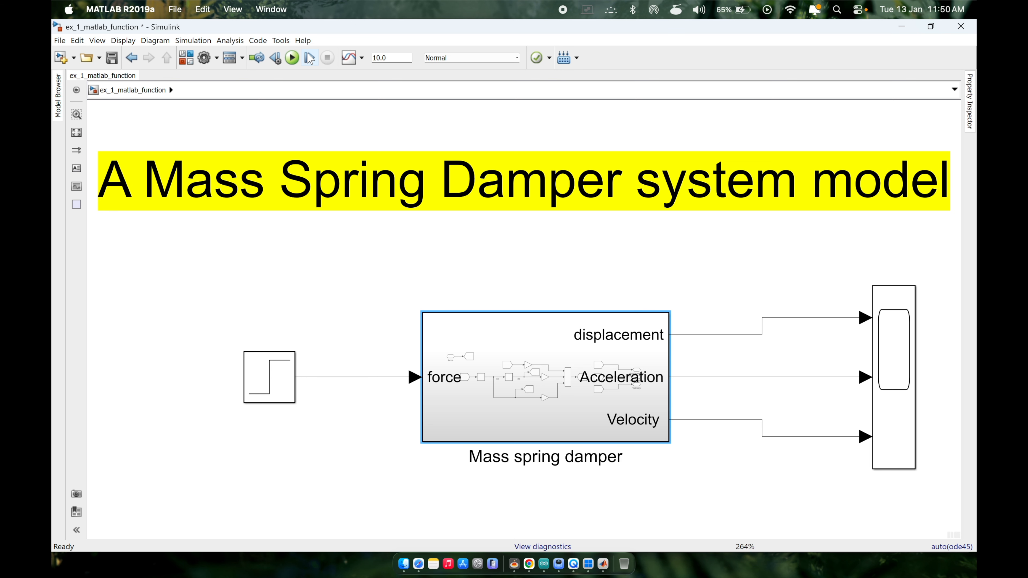
click(292, 58)
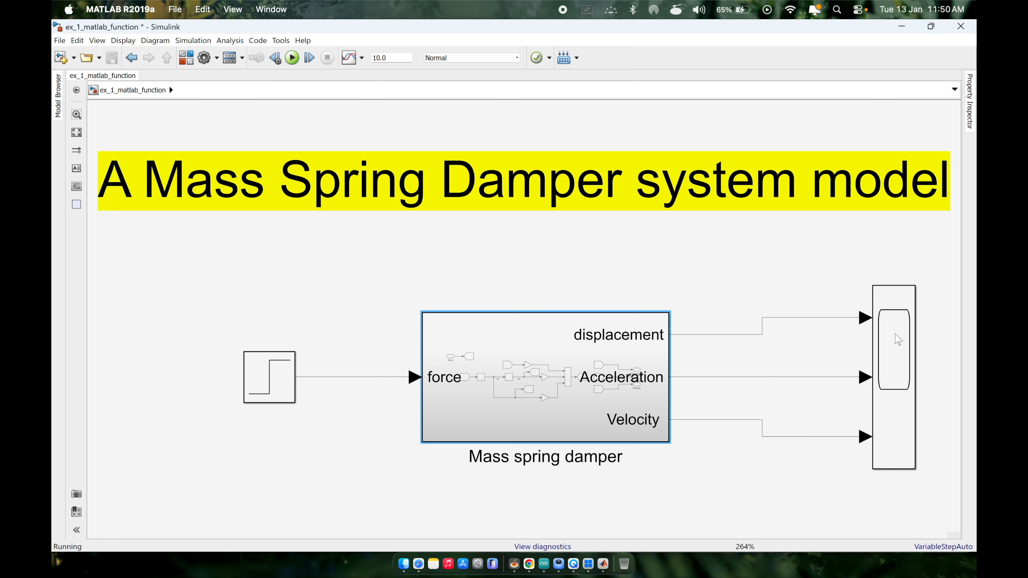
click(873, 344)
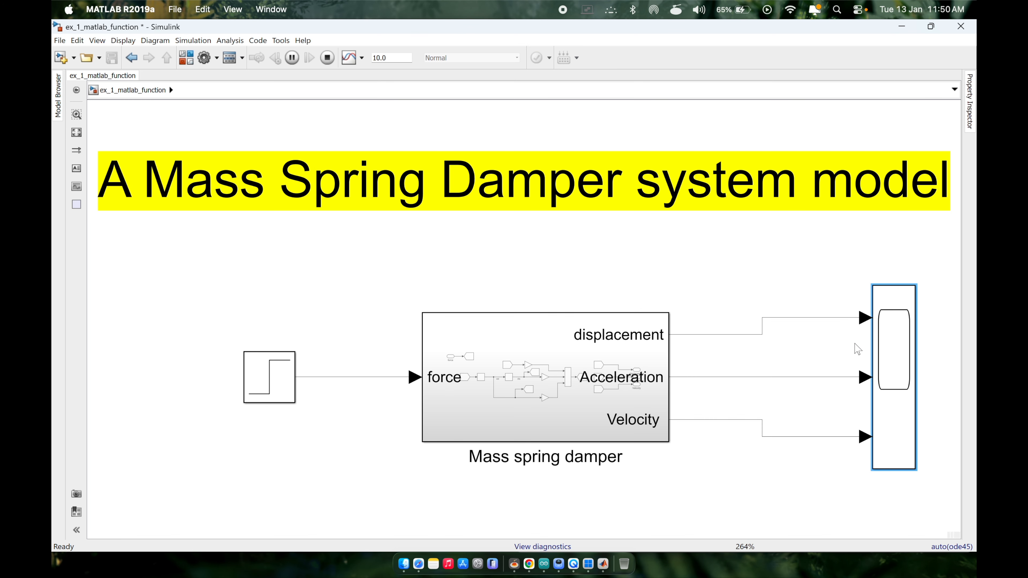
Open the Mass spring damper subsystem and examine its 1/m, k/m and b/m gain blocks
double_click(539, 395)
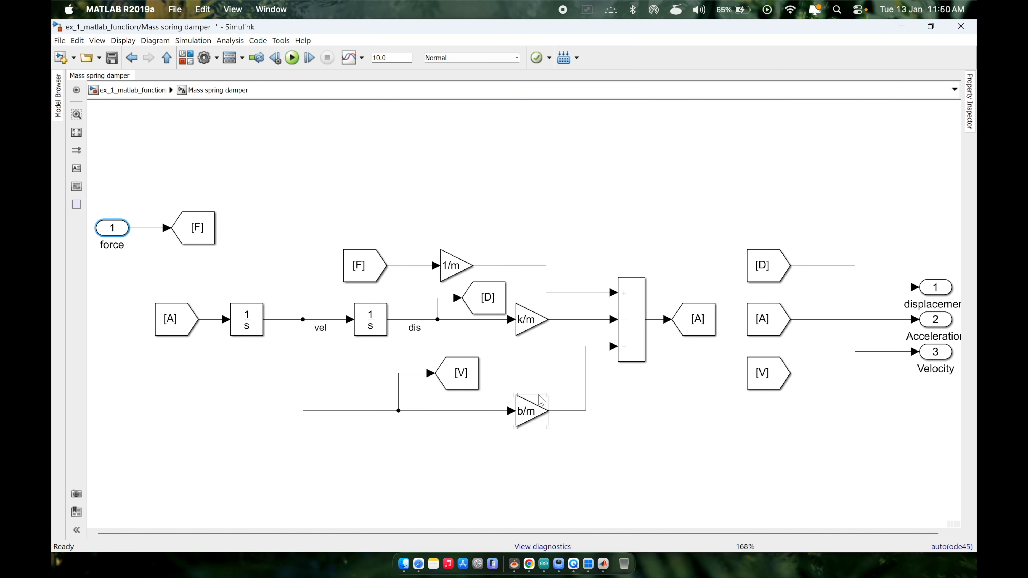
click(453, 277)
click(528, 320)
click(534, 409)
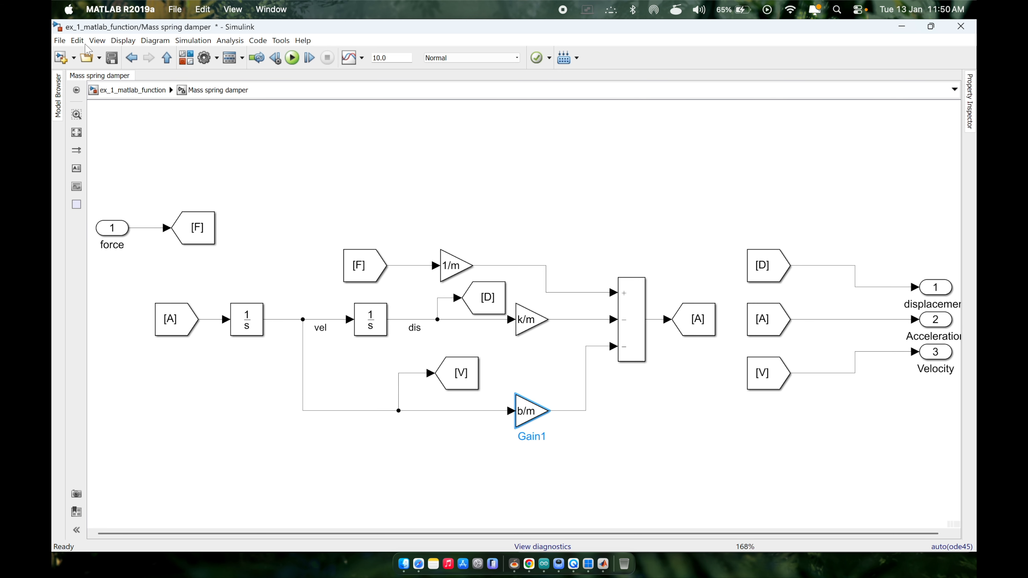
Review the parameter definitions in the InitFcn callback of the model properties, and close the dialog
click(59, 41)
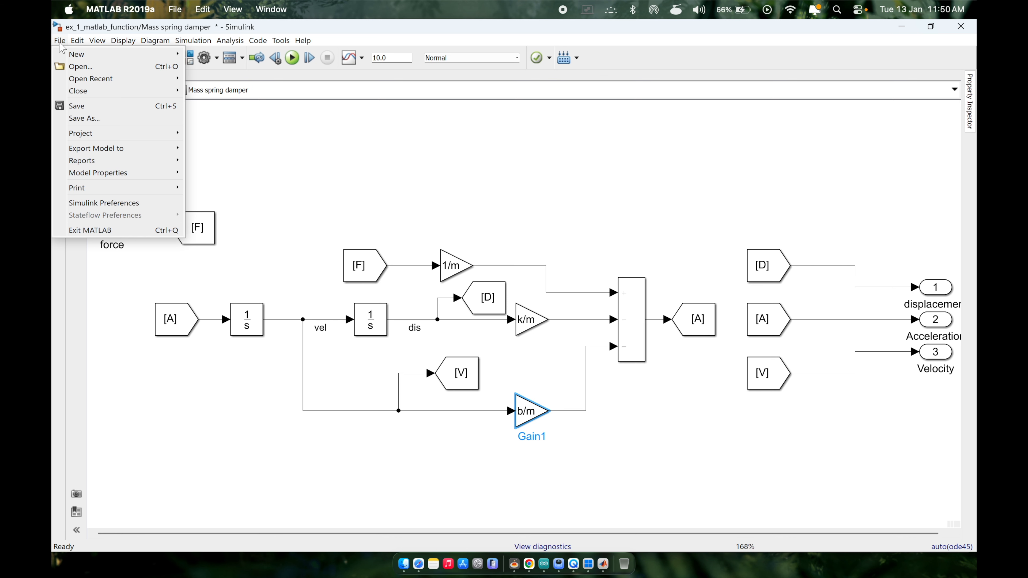
mouse_move(136, 175)
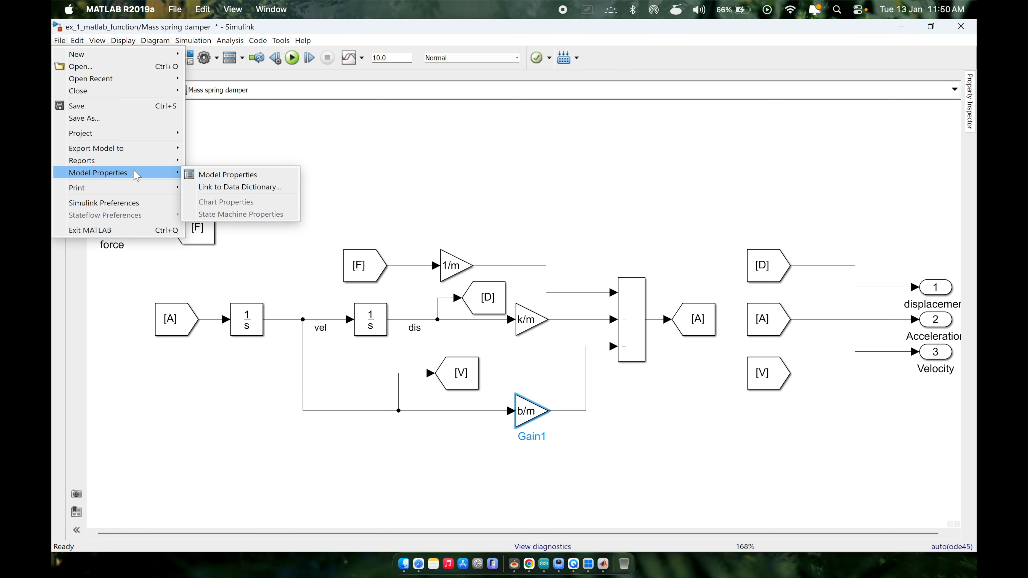
click(214, 175)
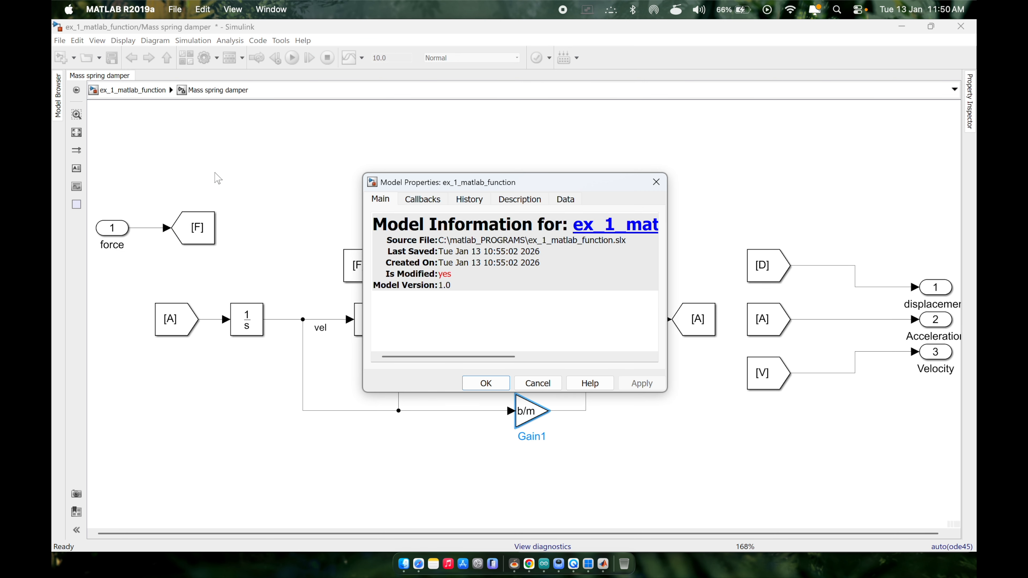
click(437, 202)
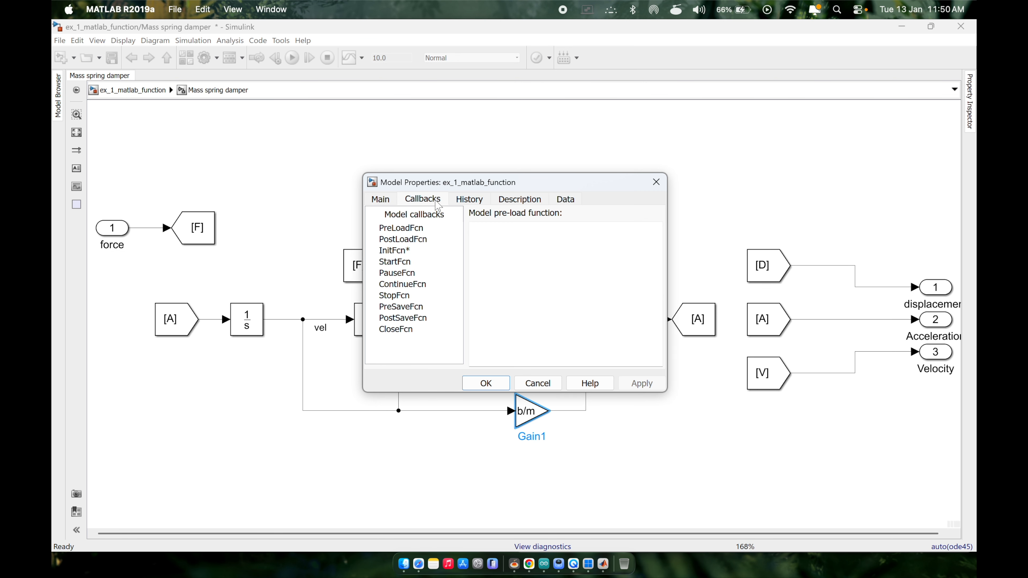
click(435, 249)
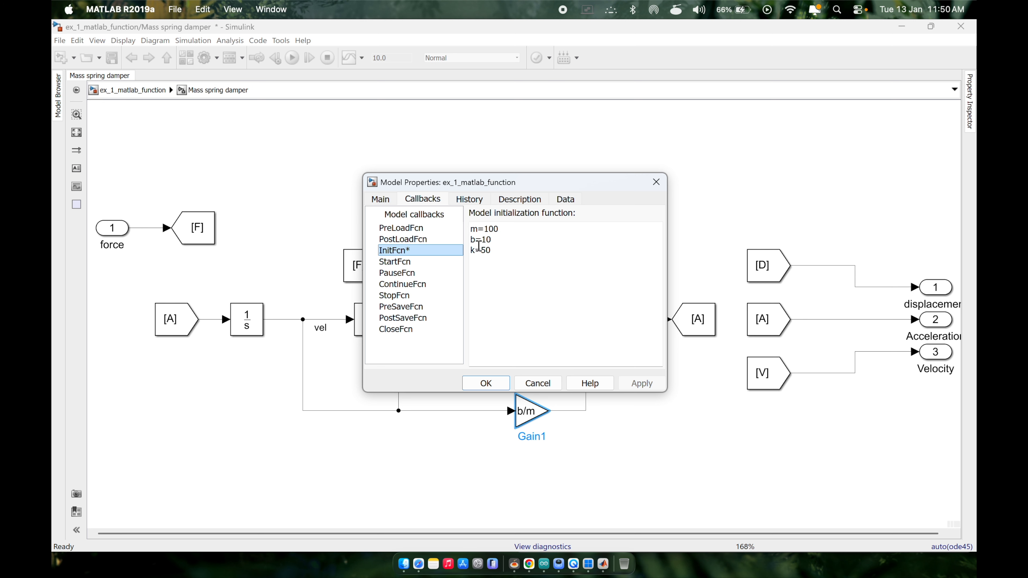
click(656, 181)
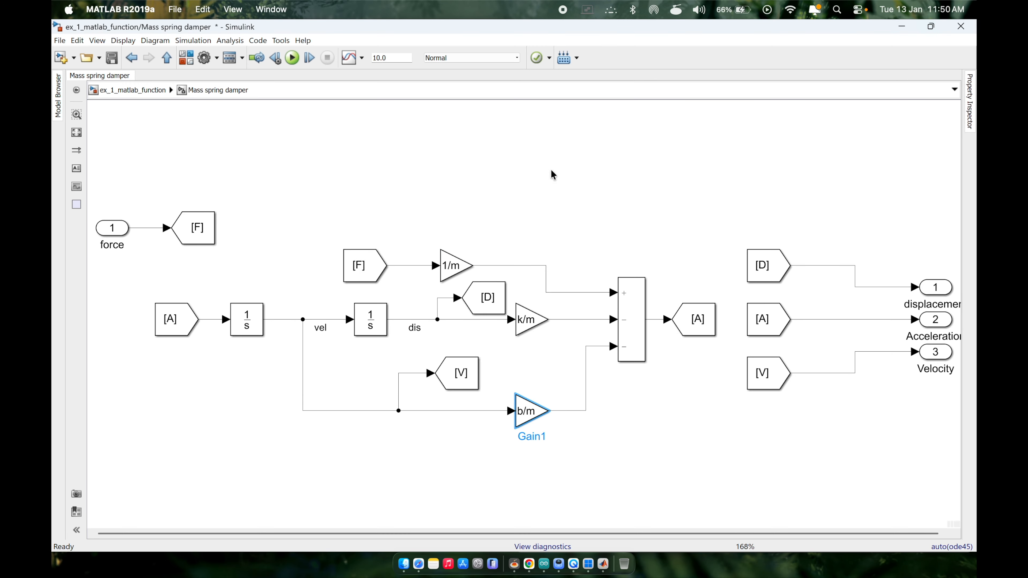
Return to the top-level model, view the simulated curves in the Scope, and close it
click(125, 91)
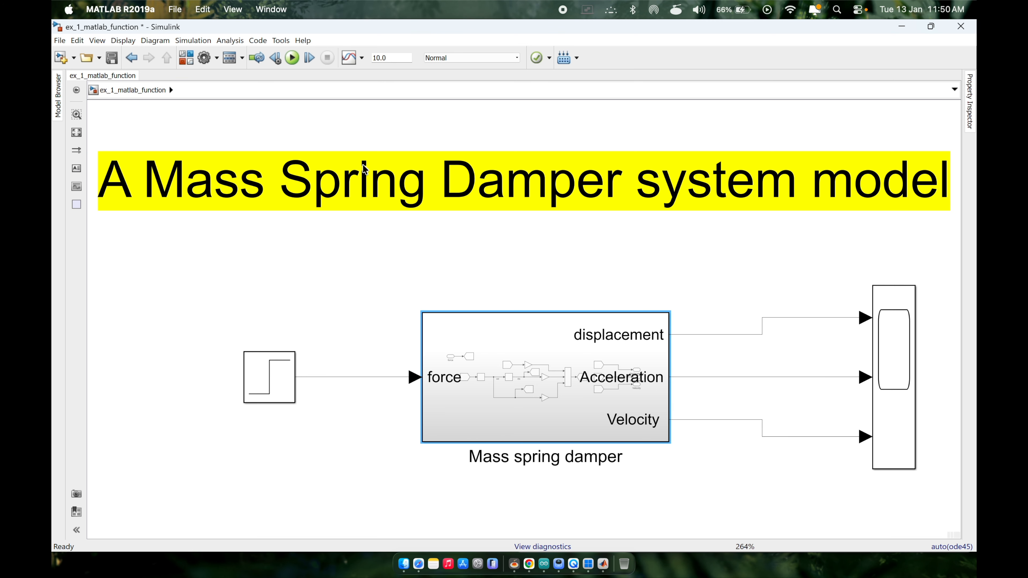
click(501, 402)
click(913, 383)
double_click(893, 380)
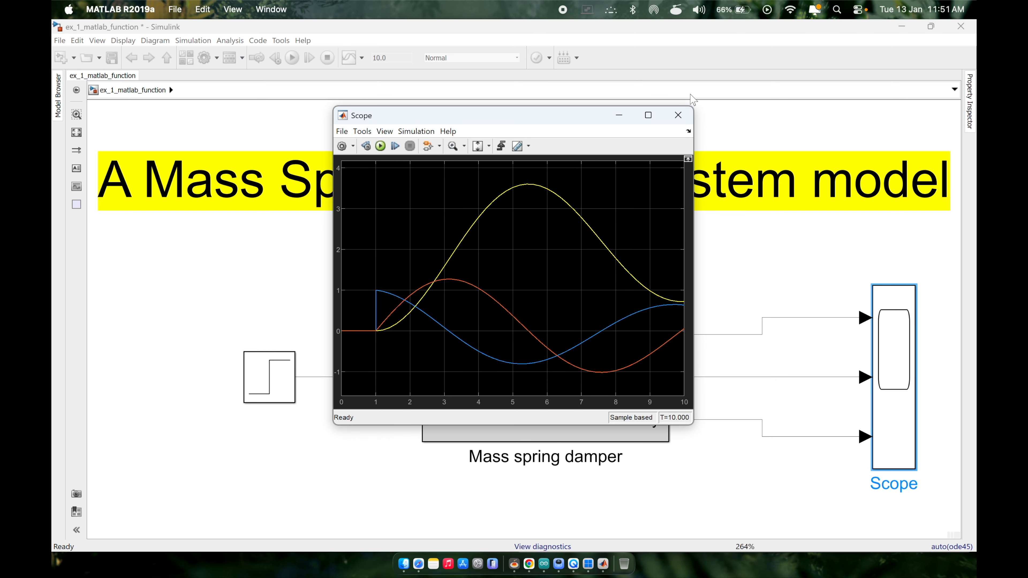
click(677, 116)
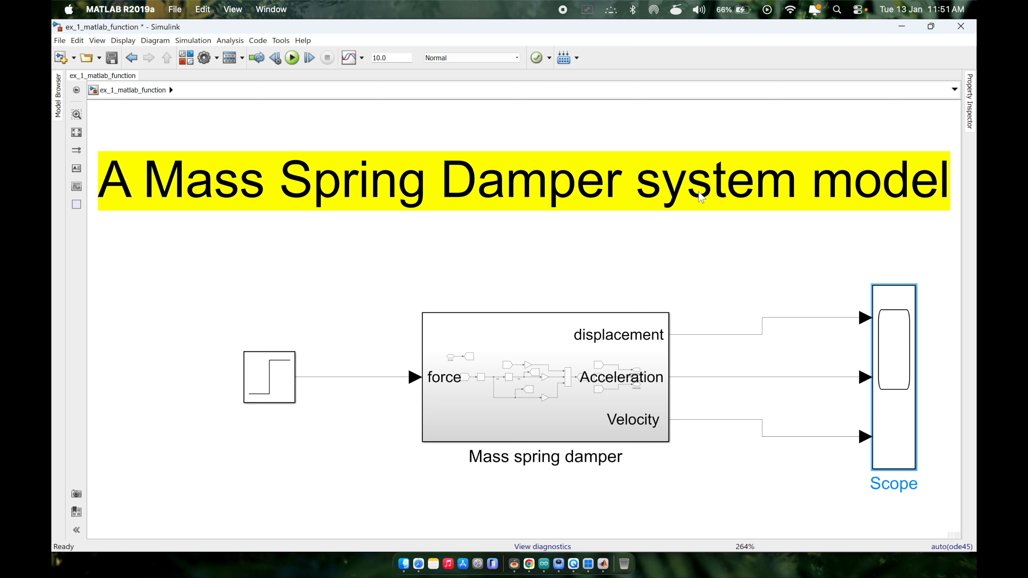
Label the subsystem's displacement, Acceleration and Velocity output signals as dis, acc and vel
double_click(715, 335)
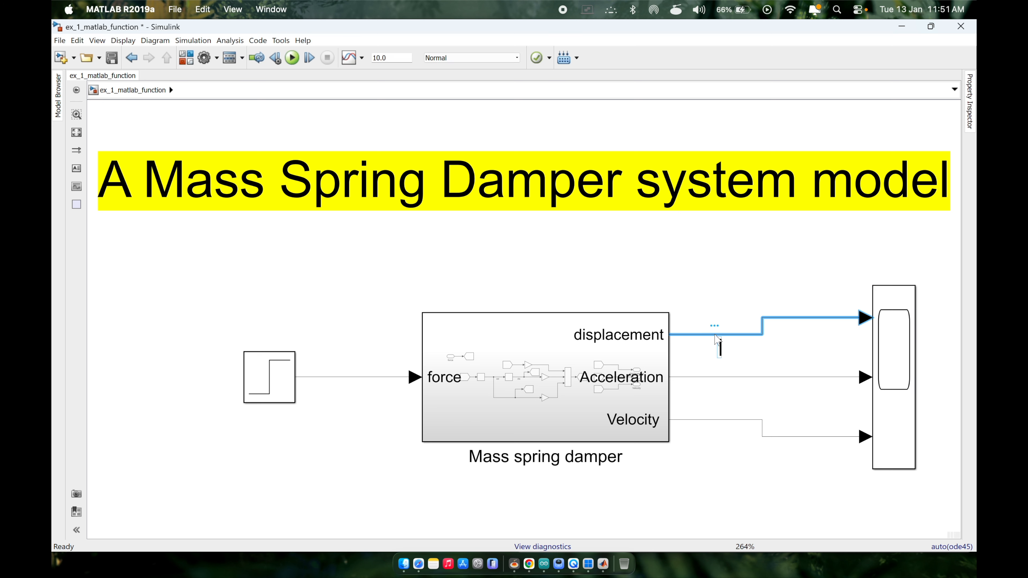
text(dis)
double_click(728, 377)
text(acc)
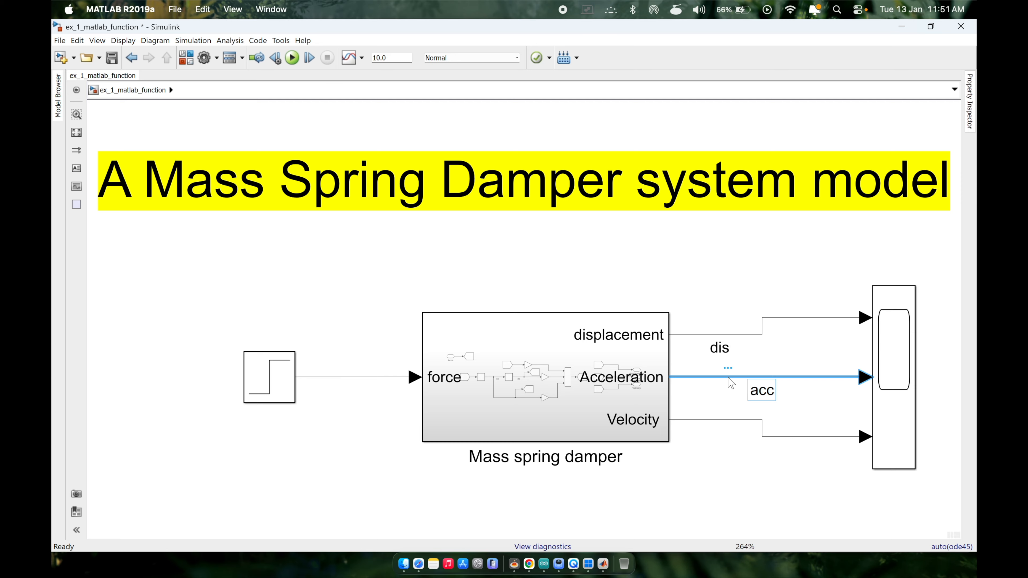
double_click(716, 424)
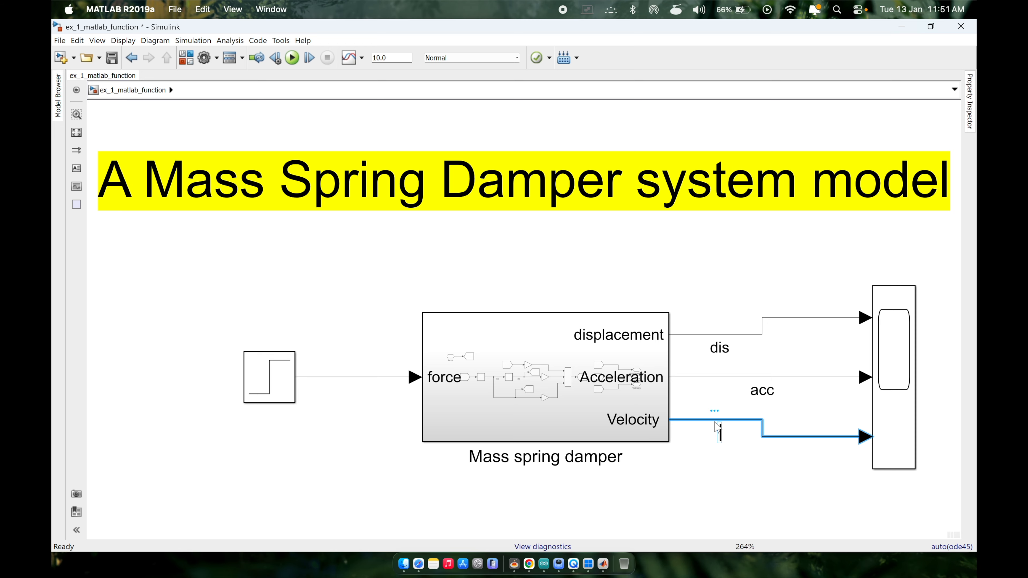
text(vel)
click(739, 474)
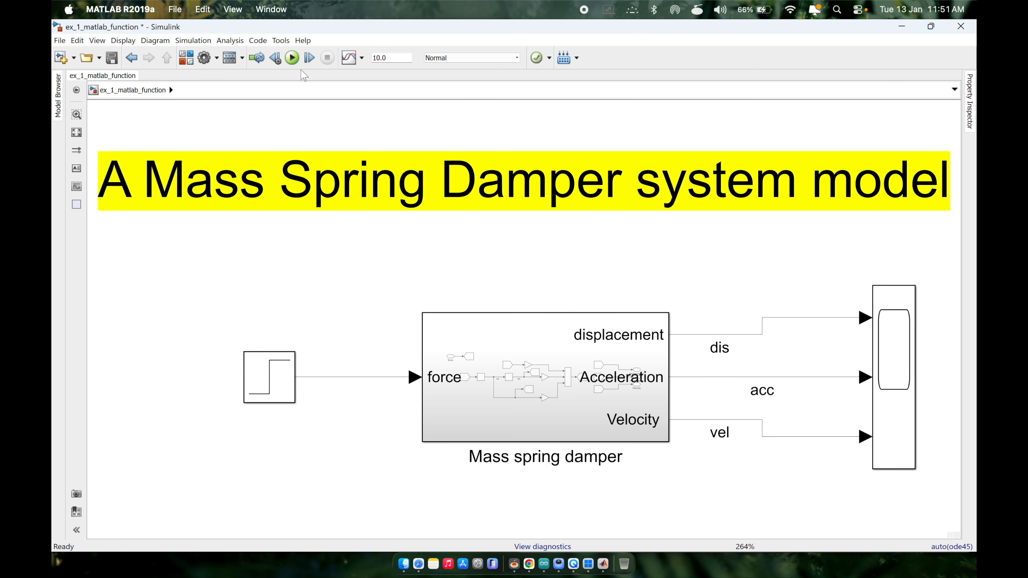
Rerun the simulation and bring up the Scope window with the labelled signals
click(292, 59)
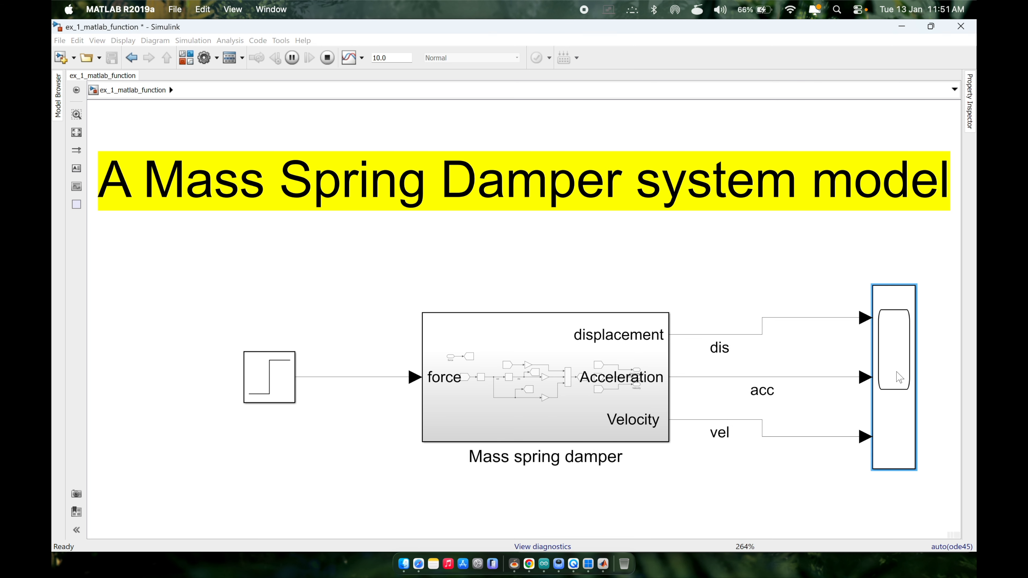
right_click(601, 566)
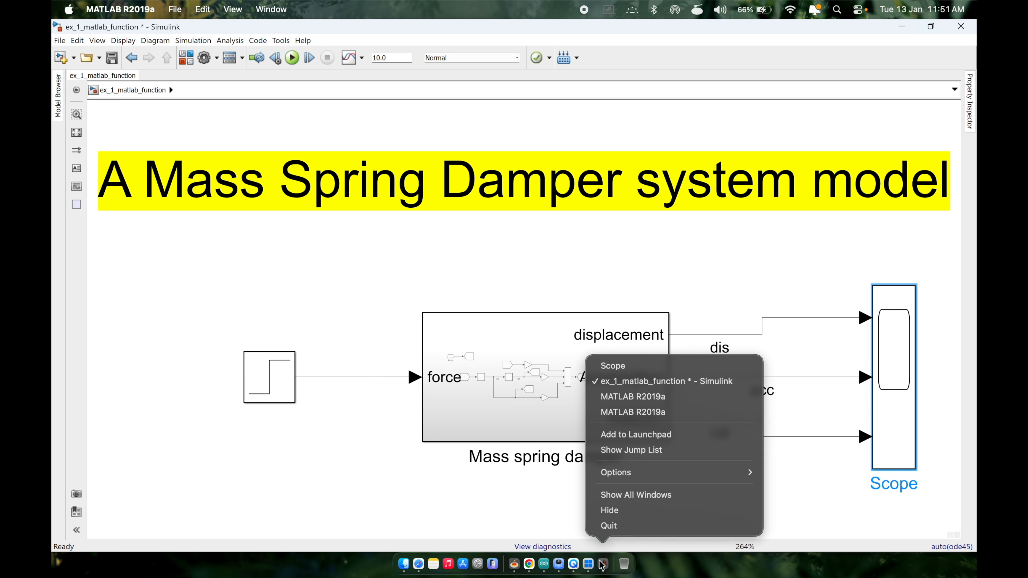
click(627, 366)
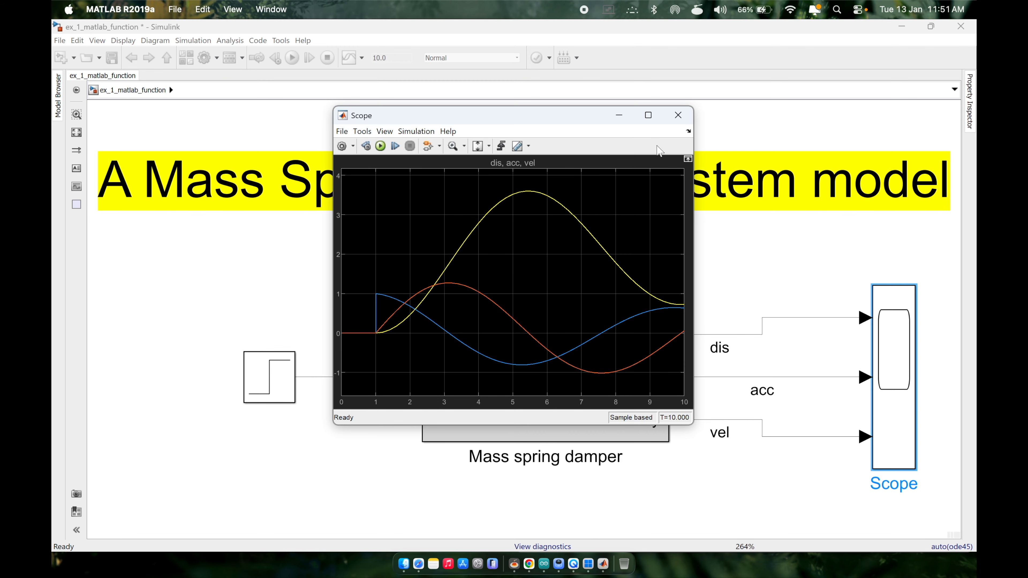
Maximize the Scope window and set its layout to three displays stacked in one column
click(649, 116)
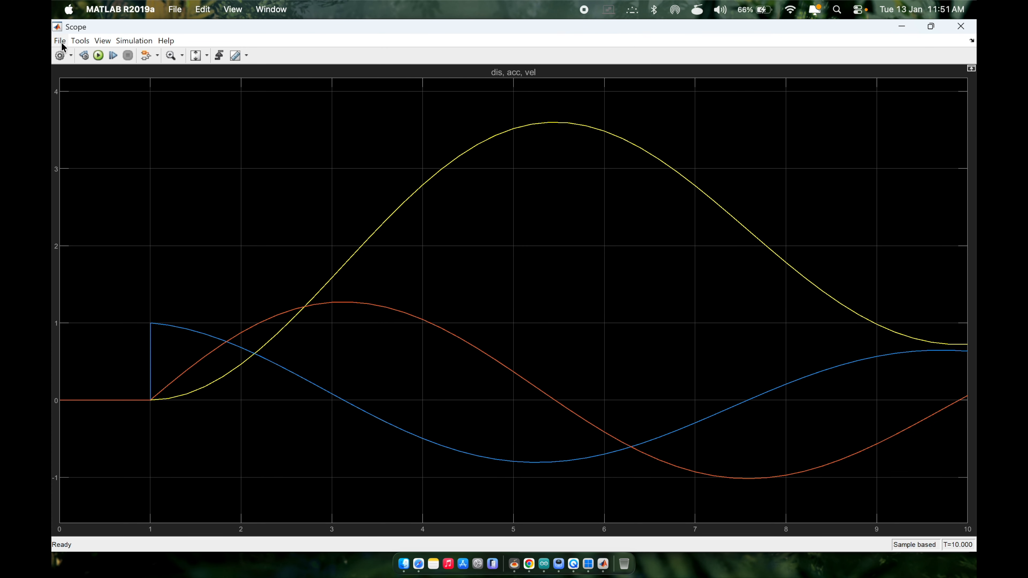
click(60, 41)
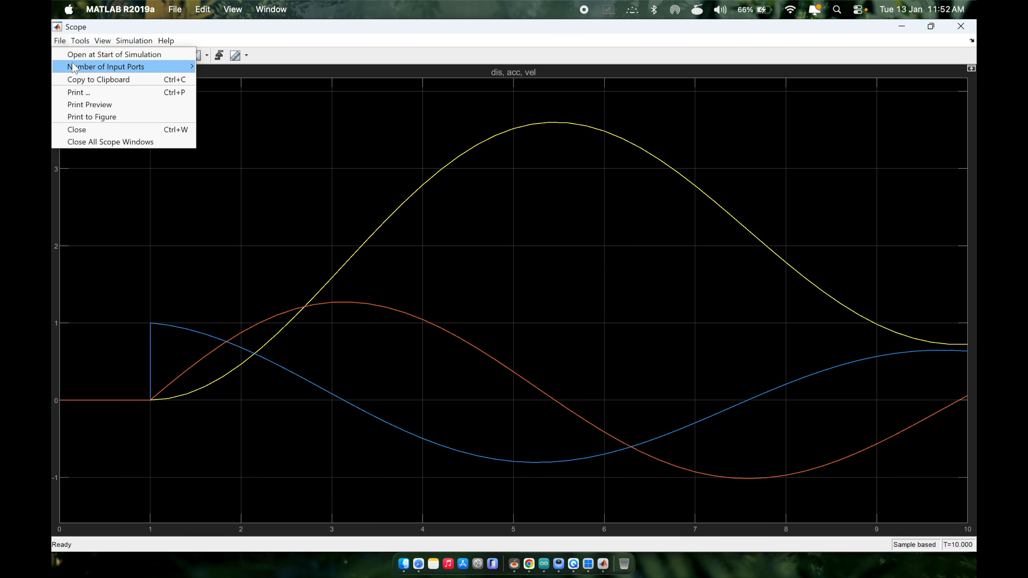
mouse_move(99, 68)
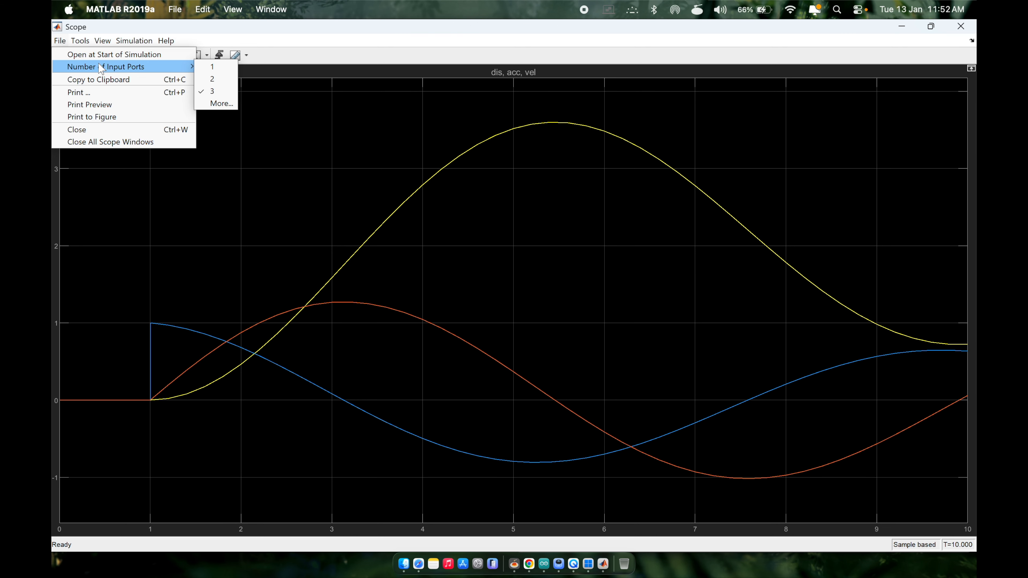
mouse_move(81, 42)
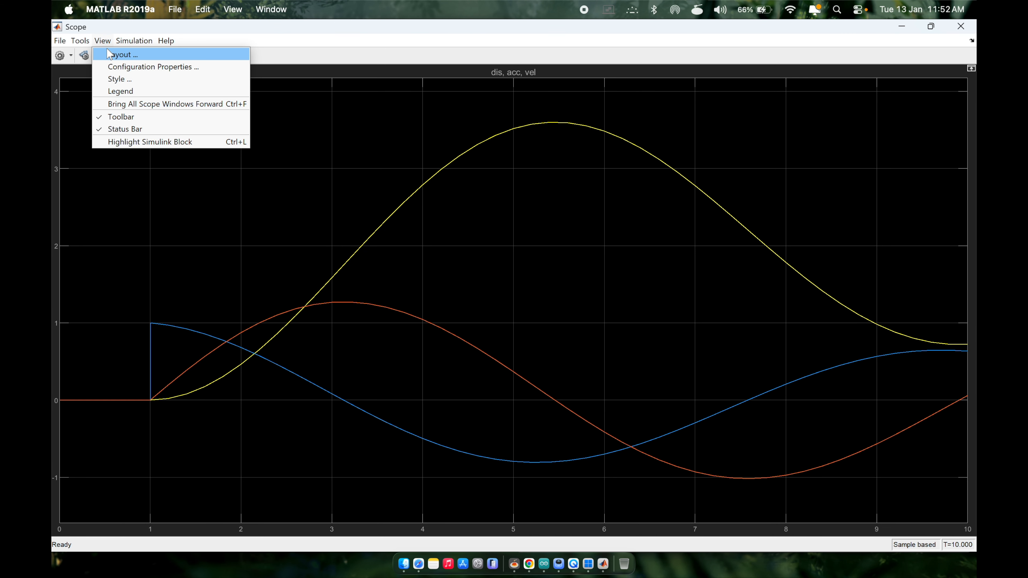
click(107, 50)
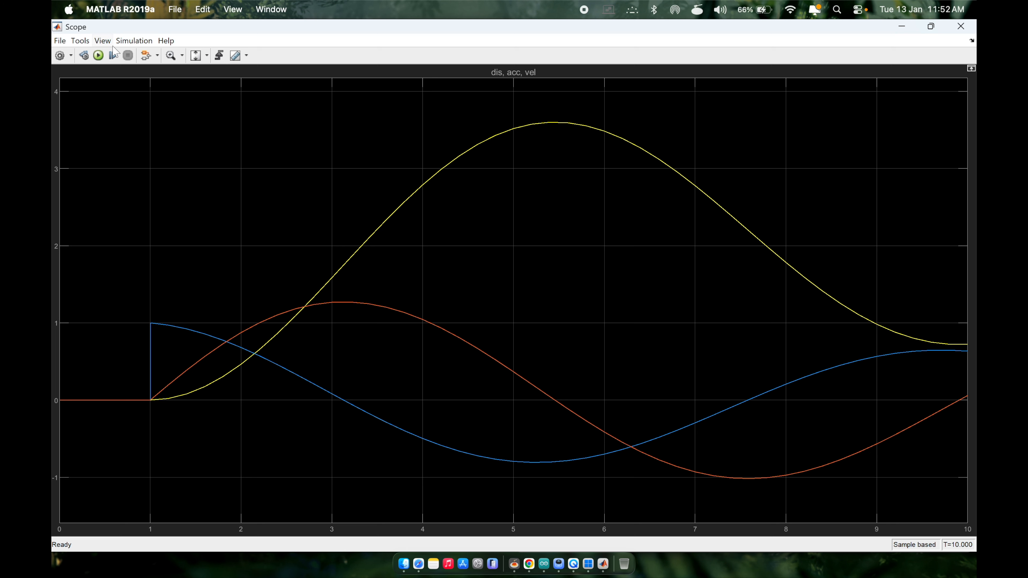
click(133, 40)
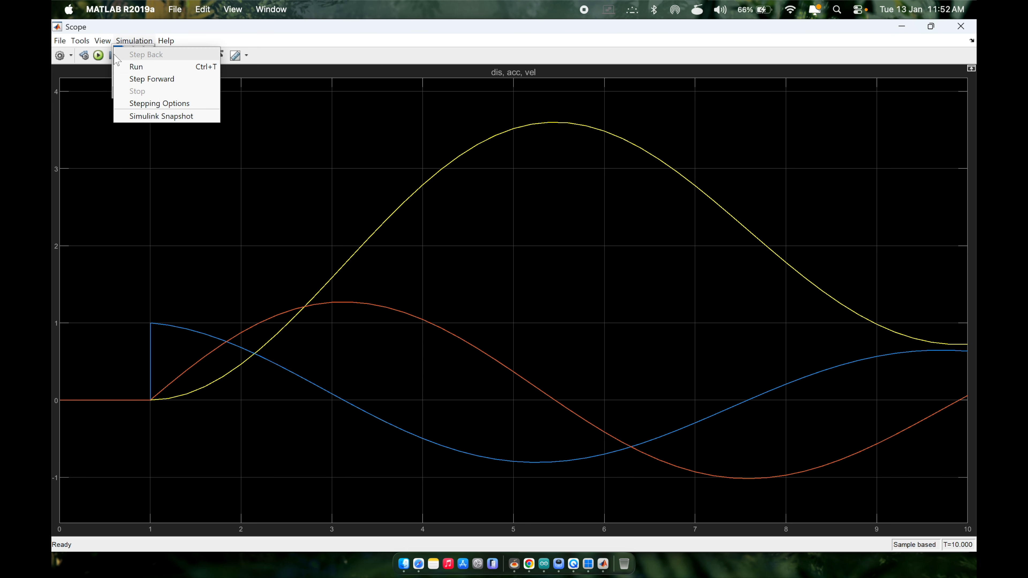
mouse_move(102, 40)
click(108, 55)
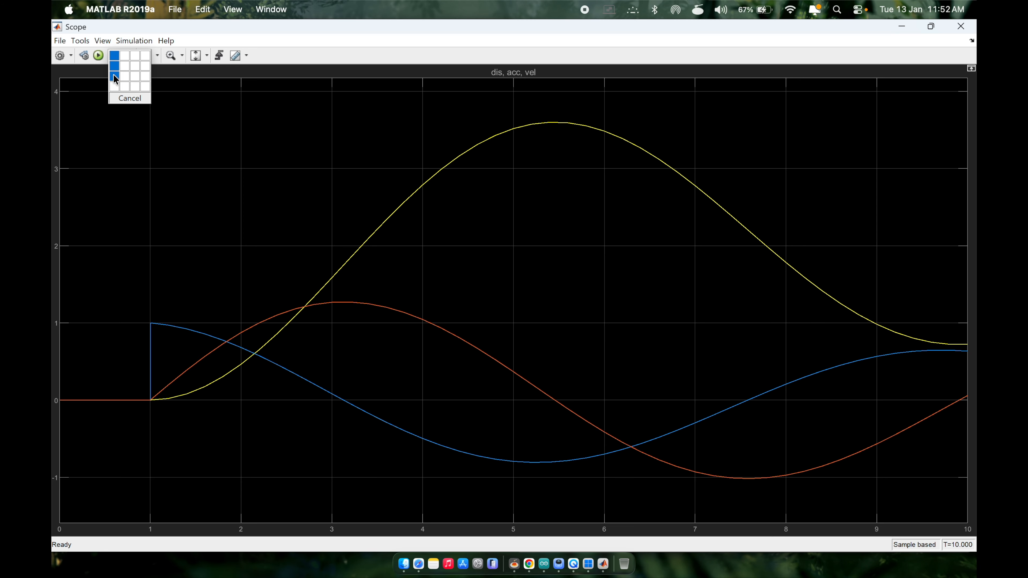
click(115, 77)
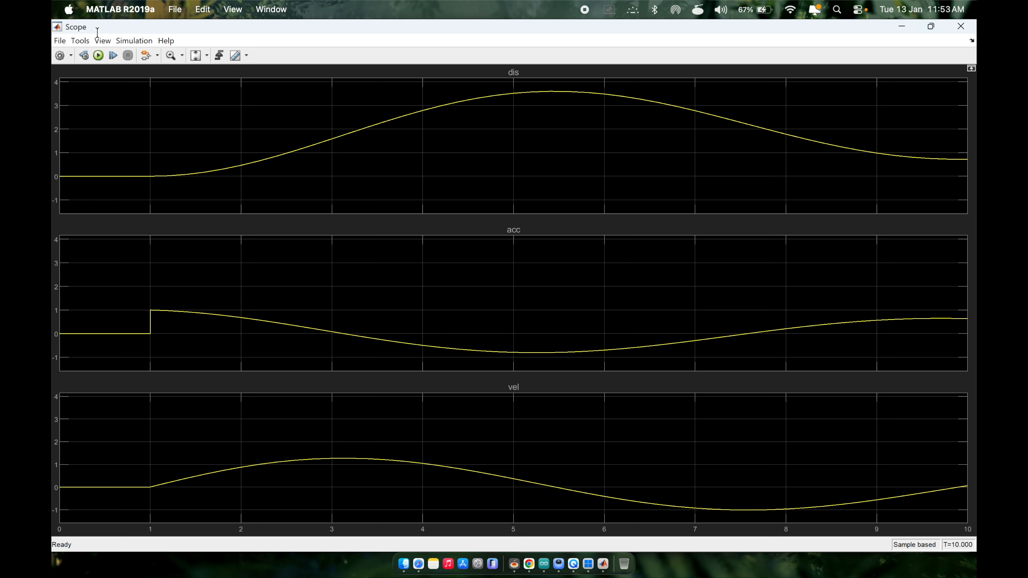
In the Scope's style settings, give the dis line a cyan color and a width of 2, and apply
right_click(277, 135)
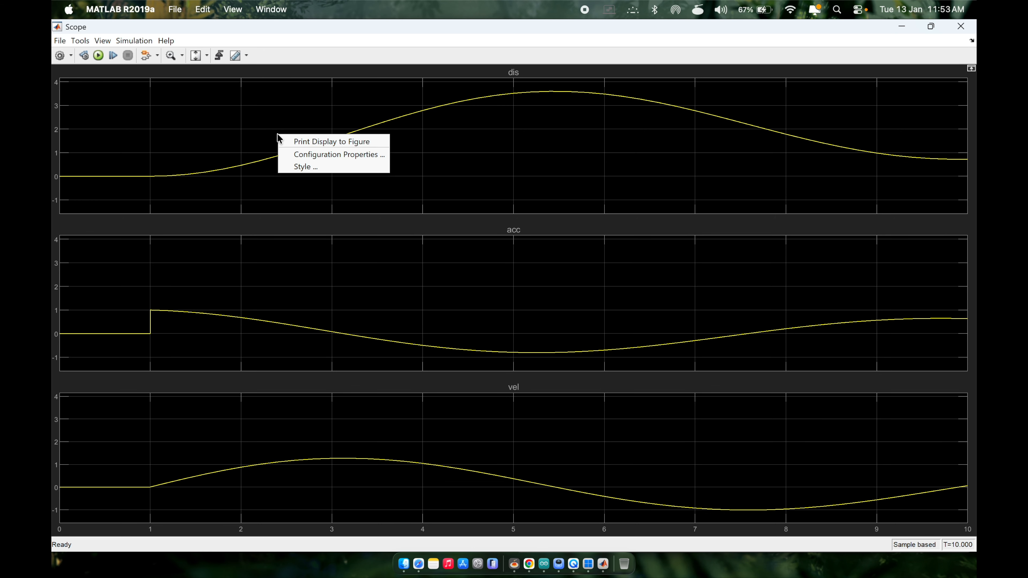
click(301, 167)
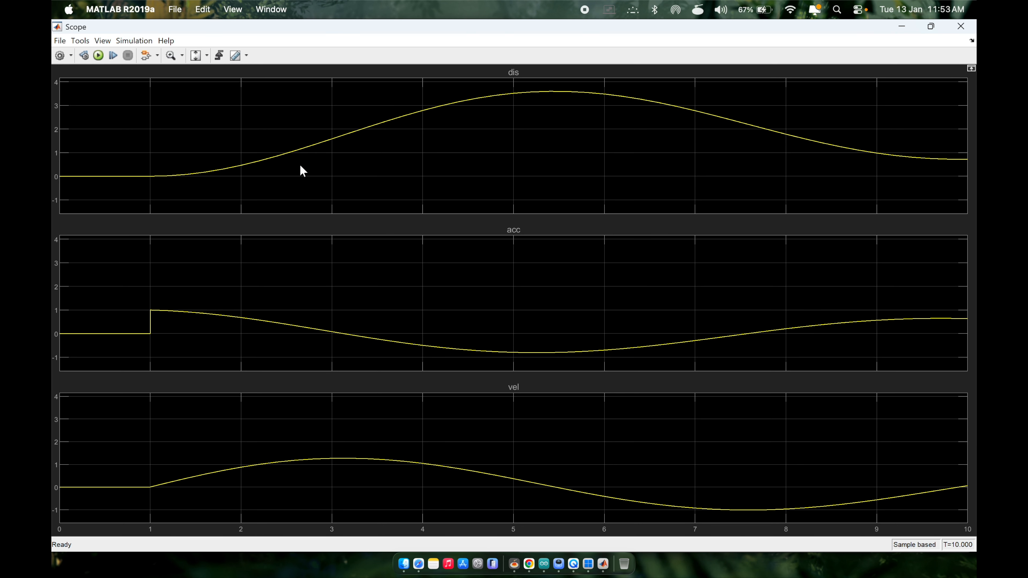
click(301, 170)
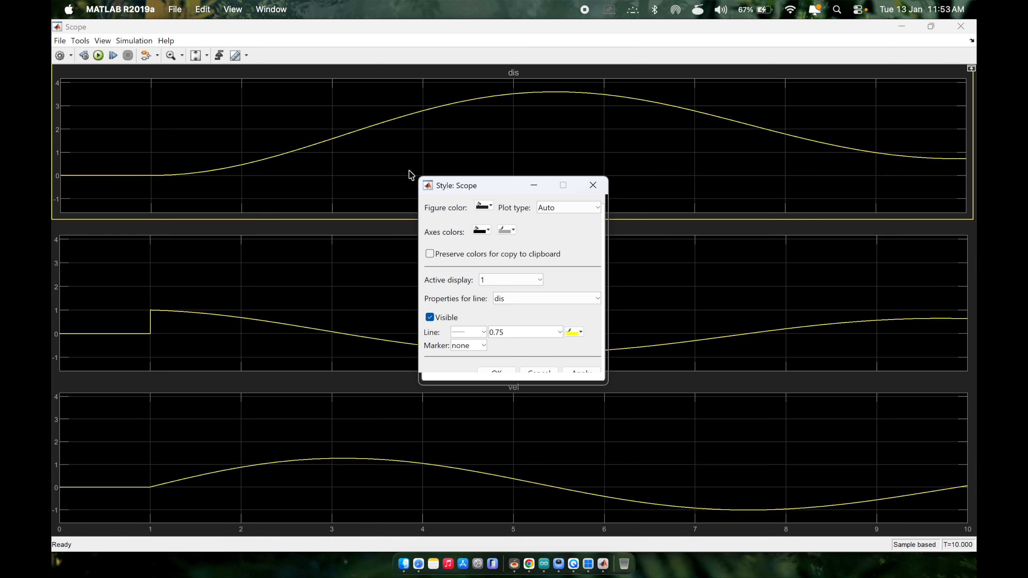
drag(494, 183, 496, 104)
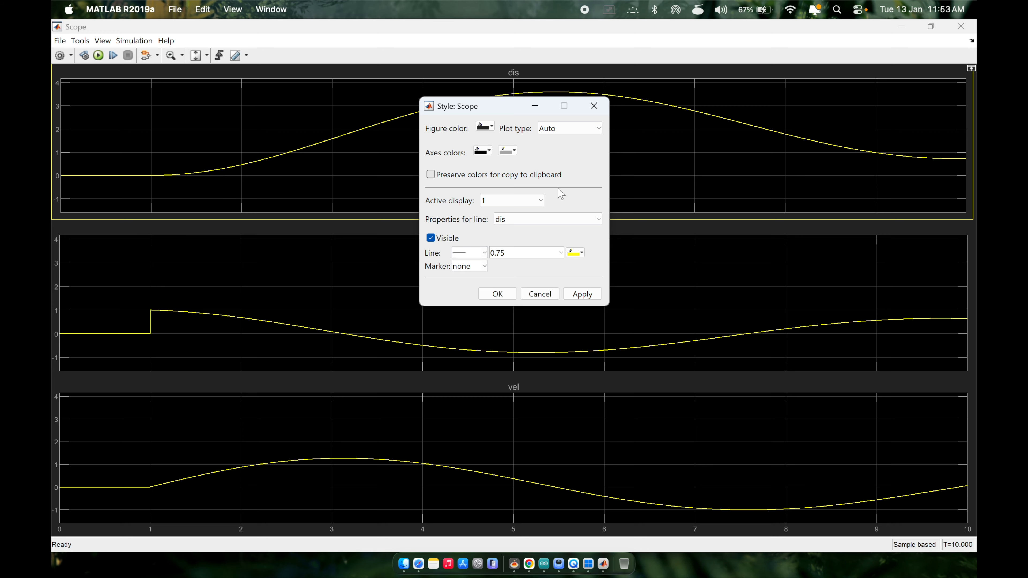
click(575, 255)
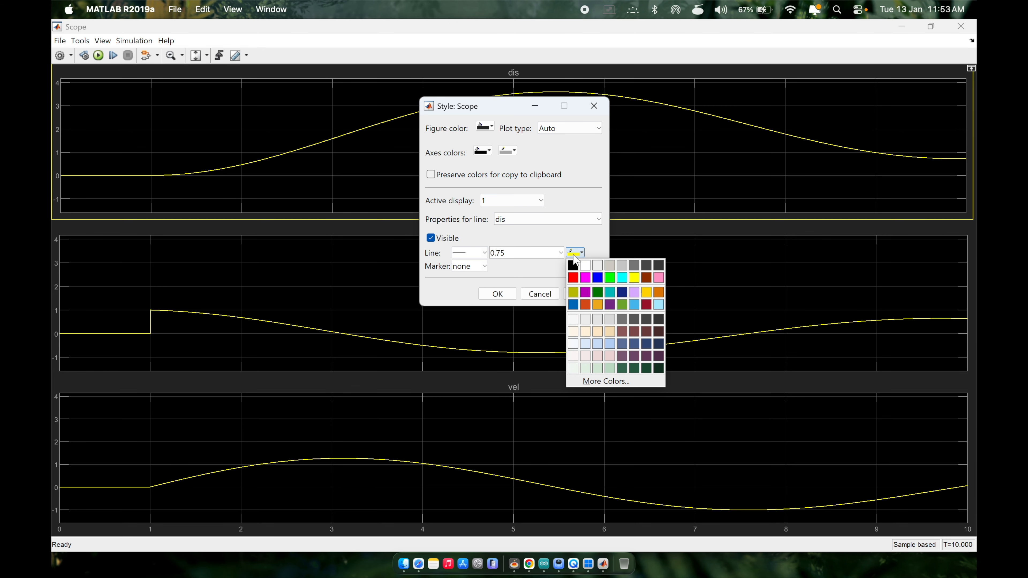
click(622, 277)
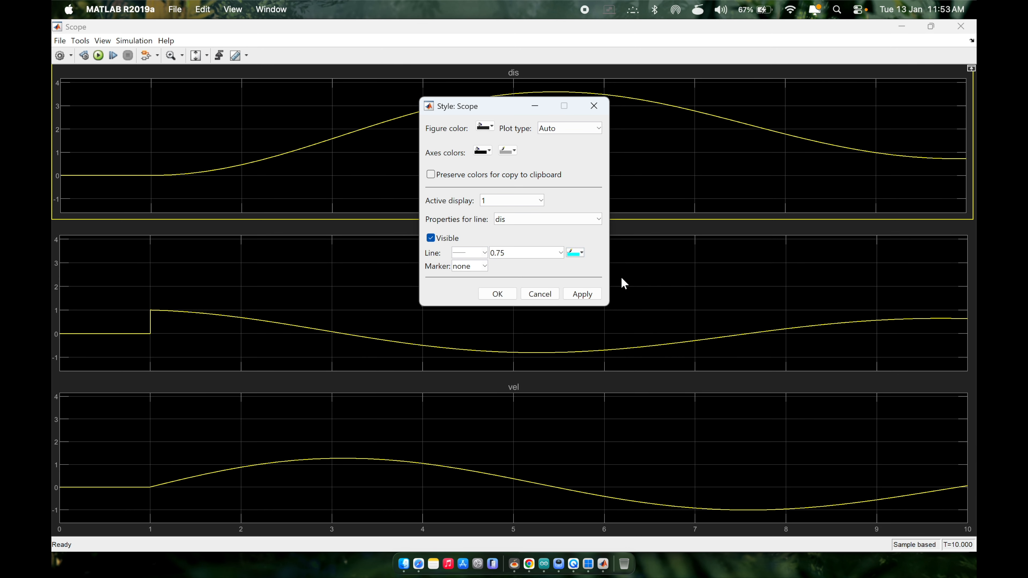
double_click(521, 253)
text(2)
click(587, 296)
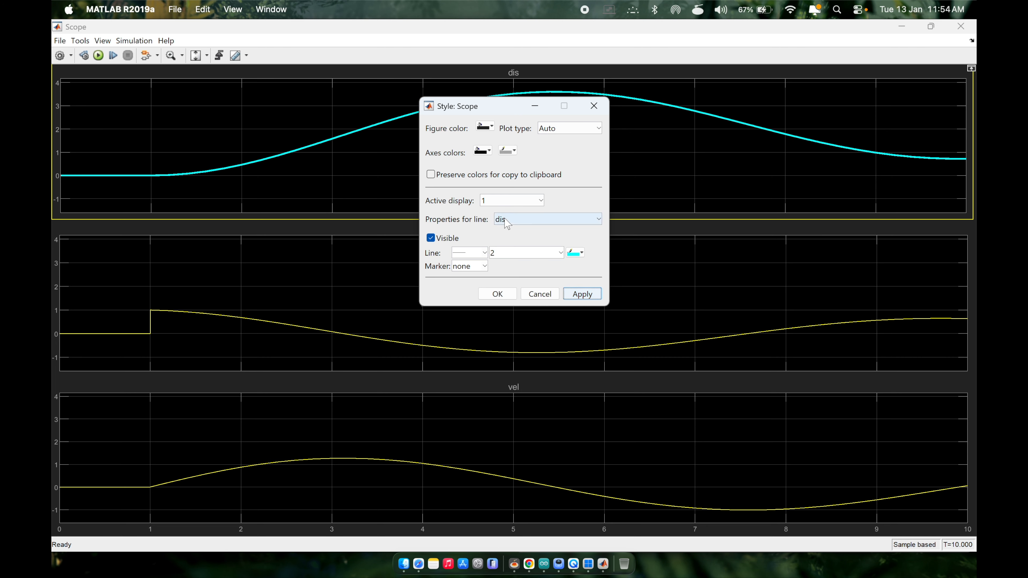
Try white as the Scope's figure color and apply it
click(482, 128)
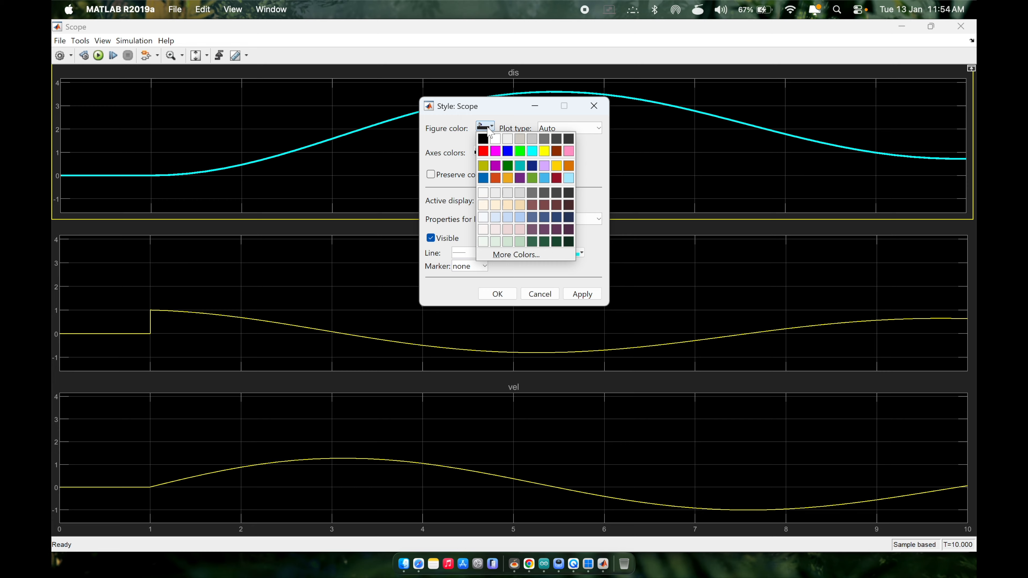
click(495, 139)
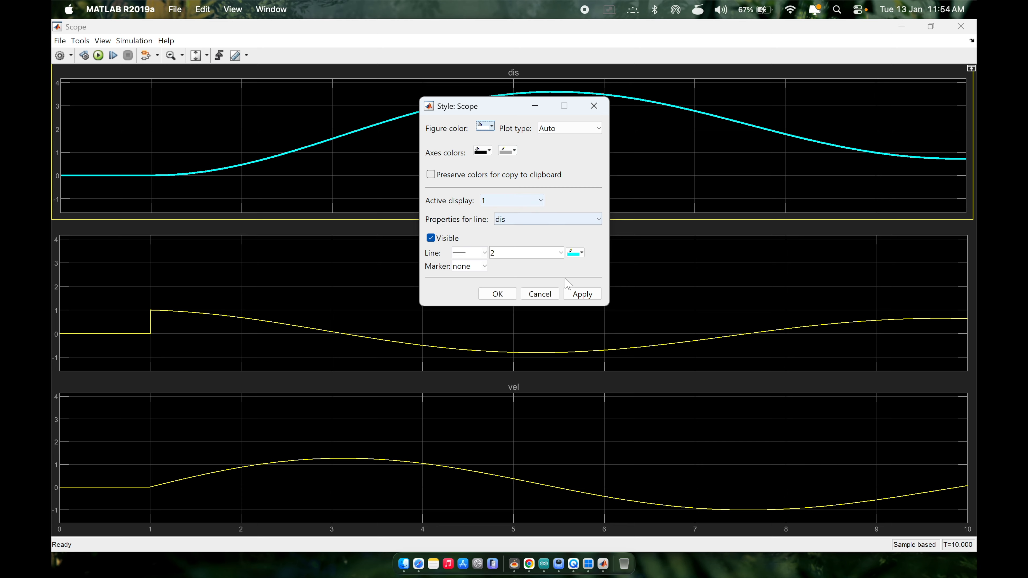
click(581, 295)
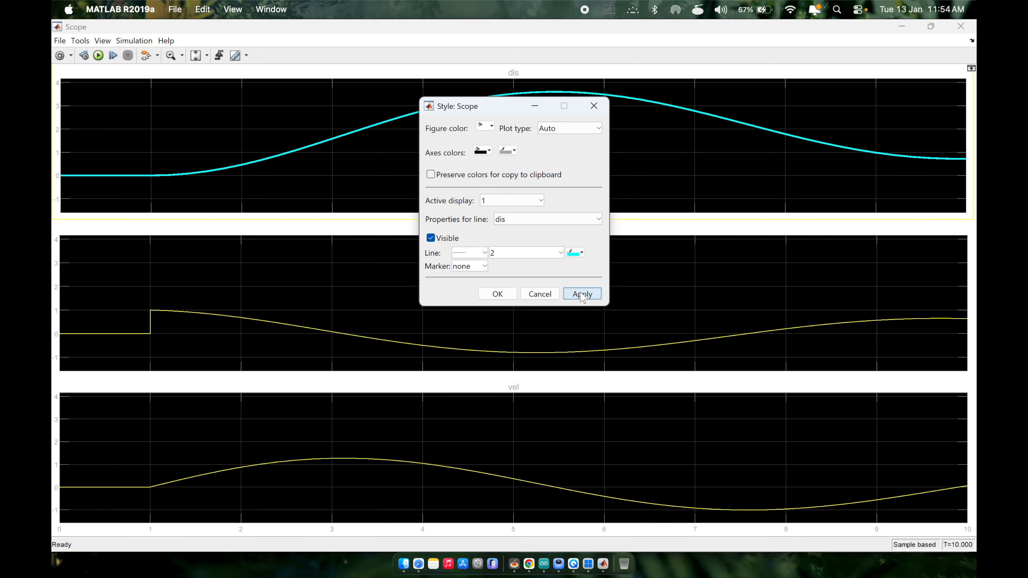
Set the Scope's figure color to black and its axes background to white, and apply
click(486, 127)
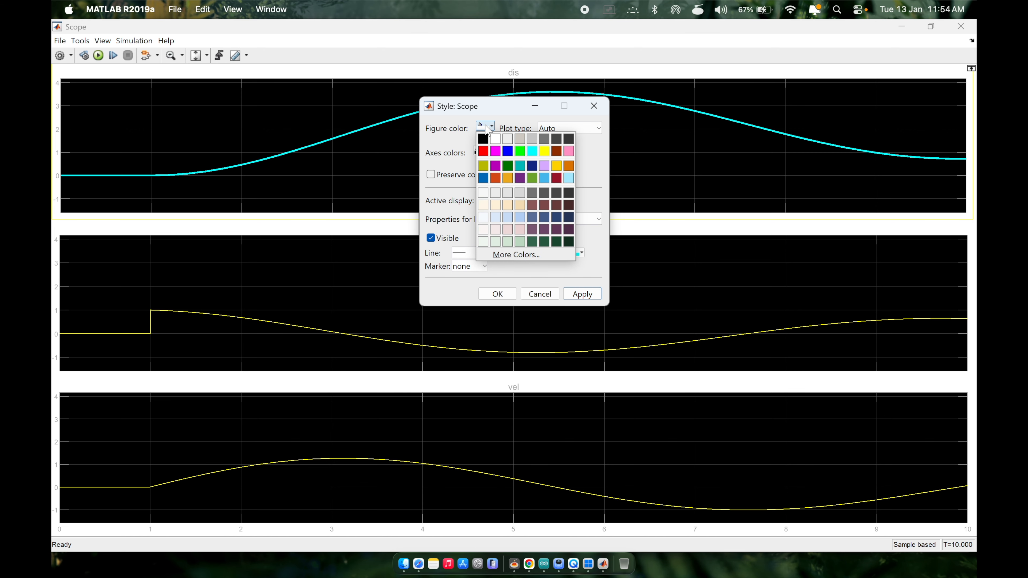
click(483, 139)
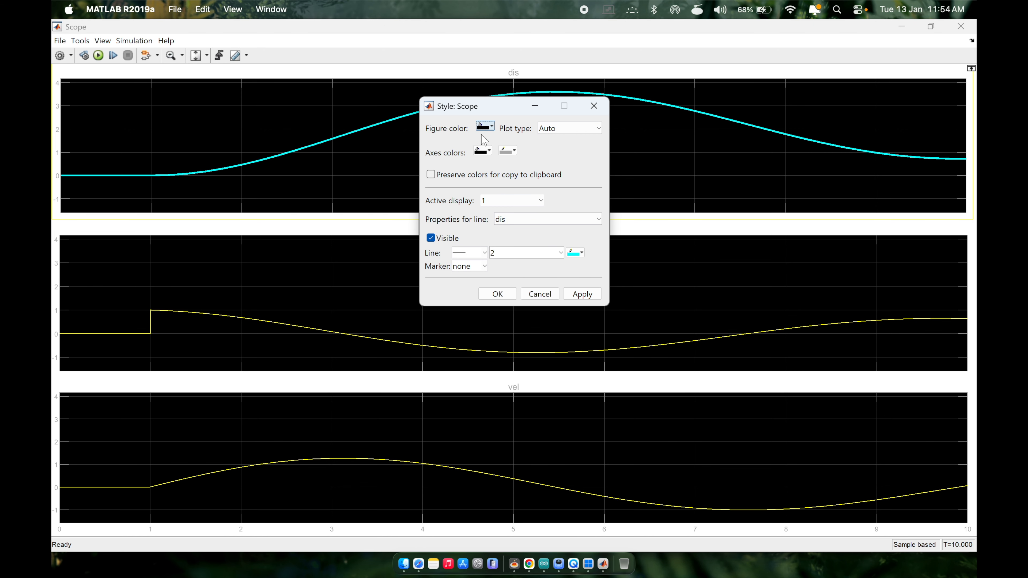
click(488, 152)
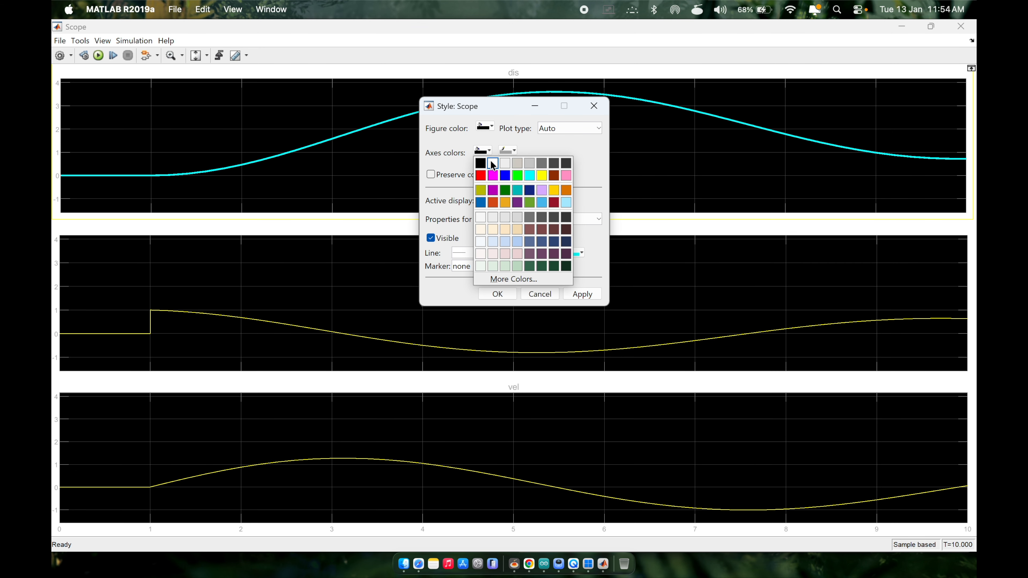
click(492, 163)
click(582, 294)
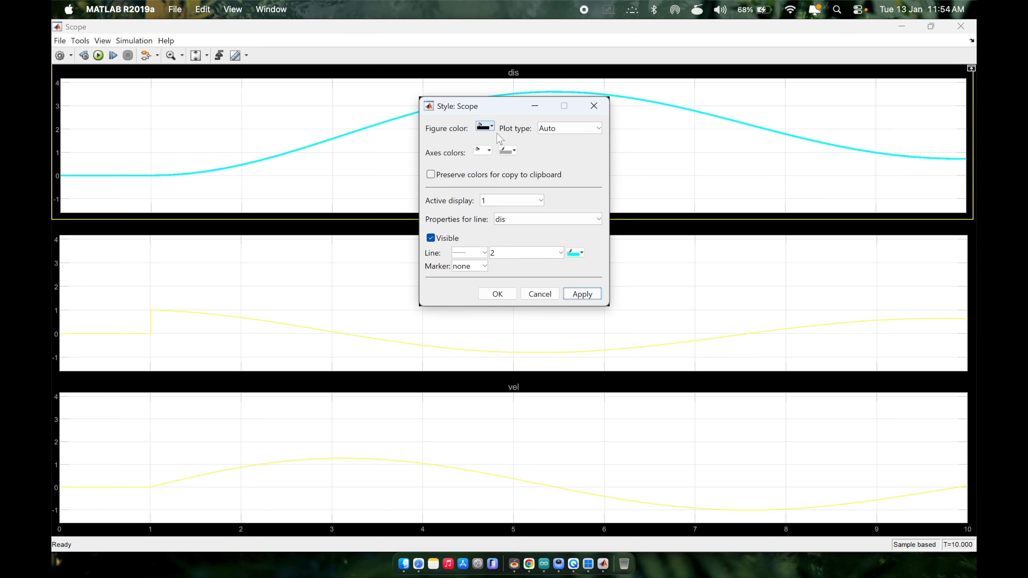
Try black for the axes' tick, label and grid color, and check the available plot types
click(513, 151)
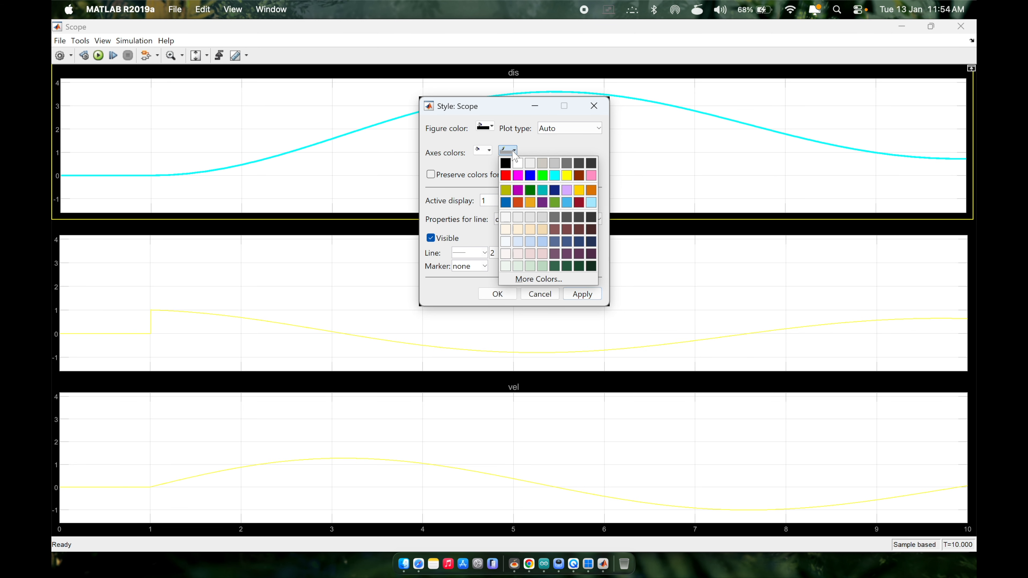
click(506, 162)
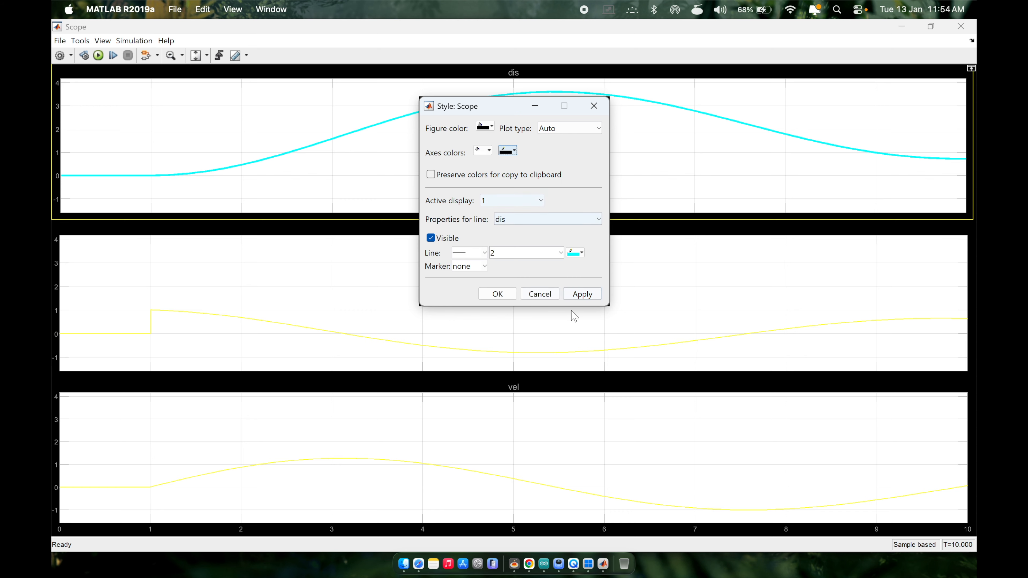
click(581, 298)
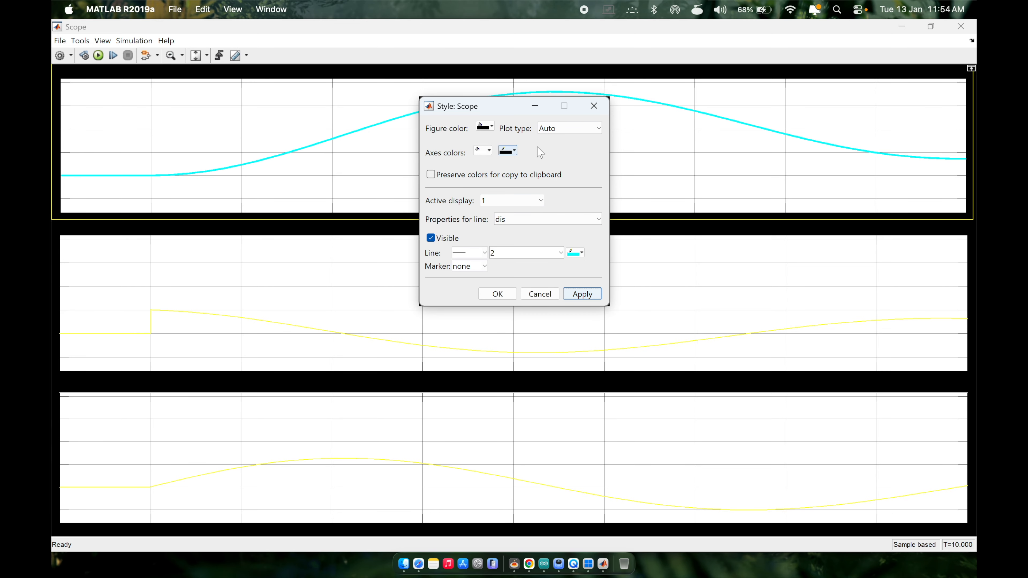
click(556, 134)
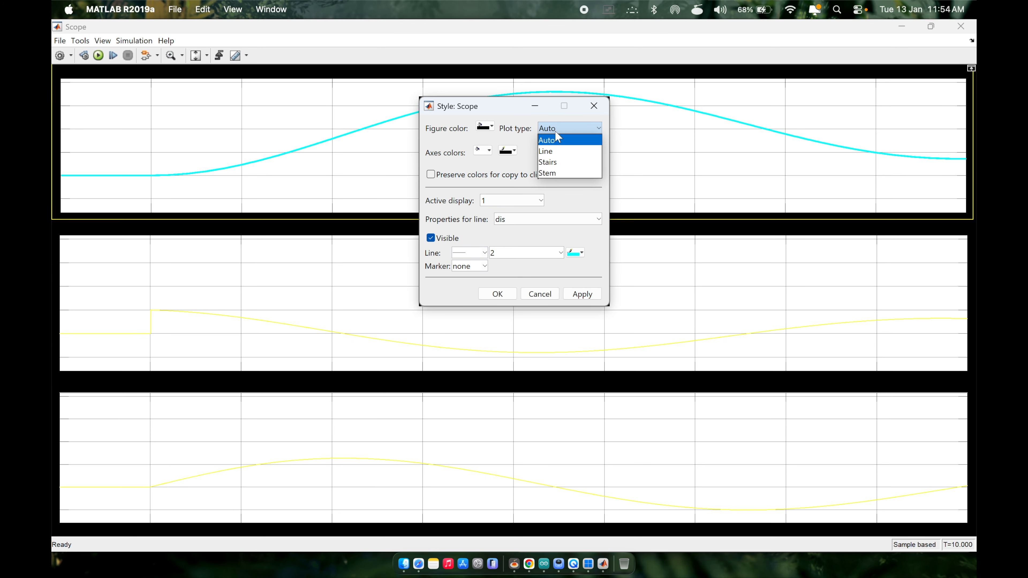
click(507, 112)
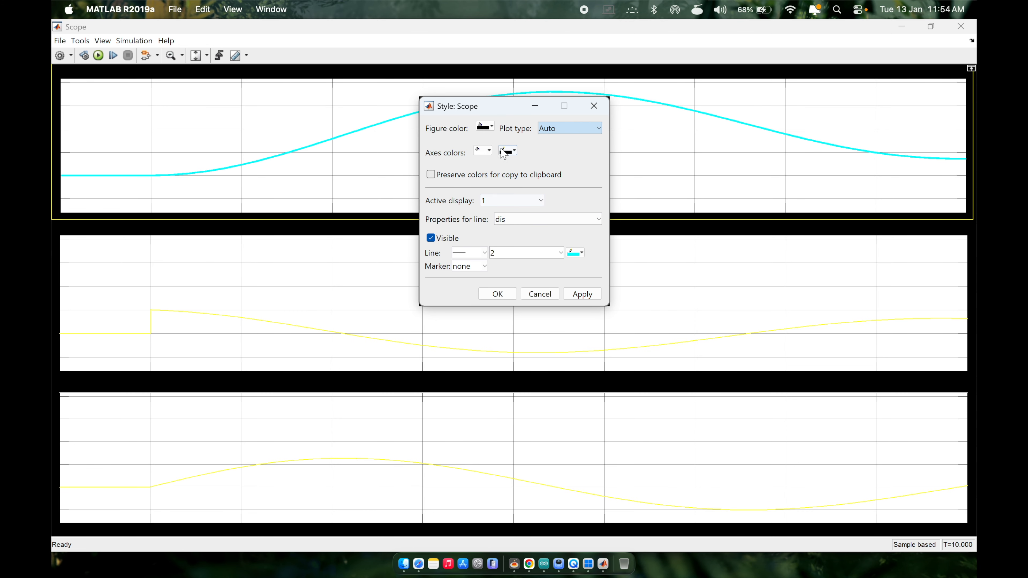
Set the axes background to black and the tick, label and grid color to medium gray, and apply
click(482, 151)
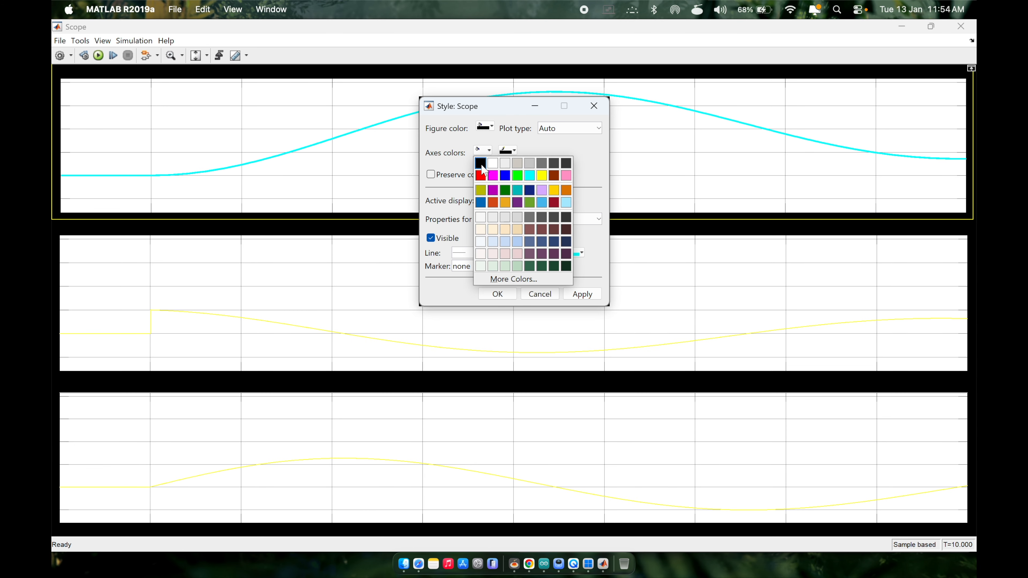
click(482, 163)
click(513, 153)
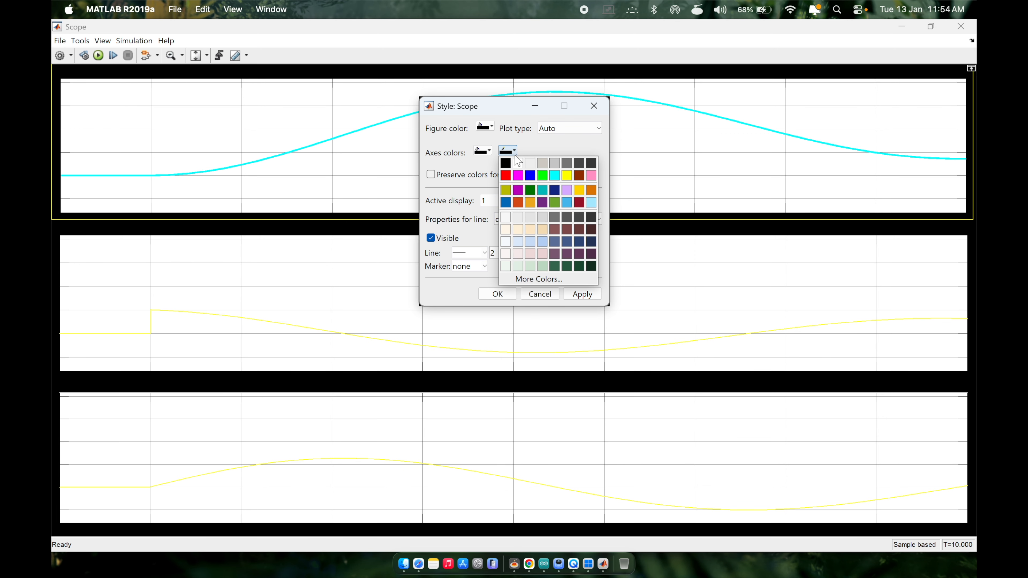
click(567, 164)
click(581, 295)
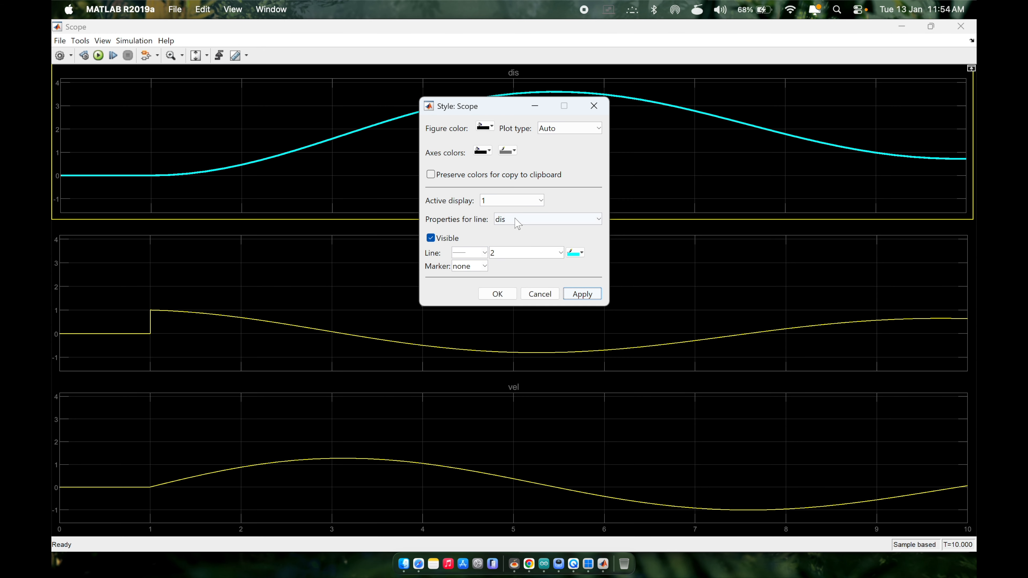
Switch the style settings to display 2 and give the acc line a green color and a width of 1.5
click(510, 202)
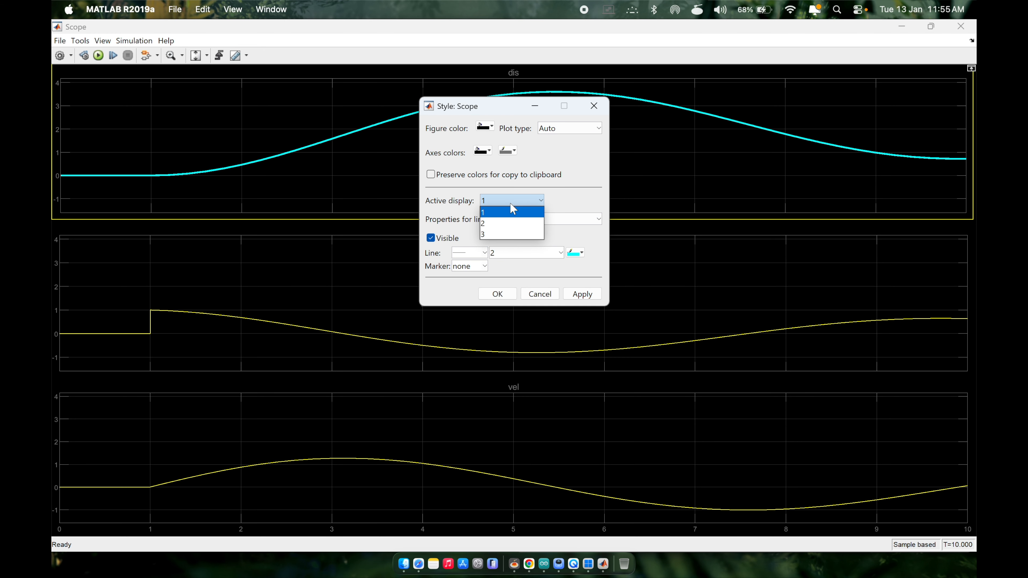
click(502, 225)
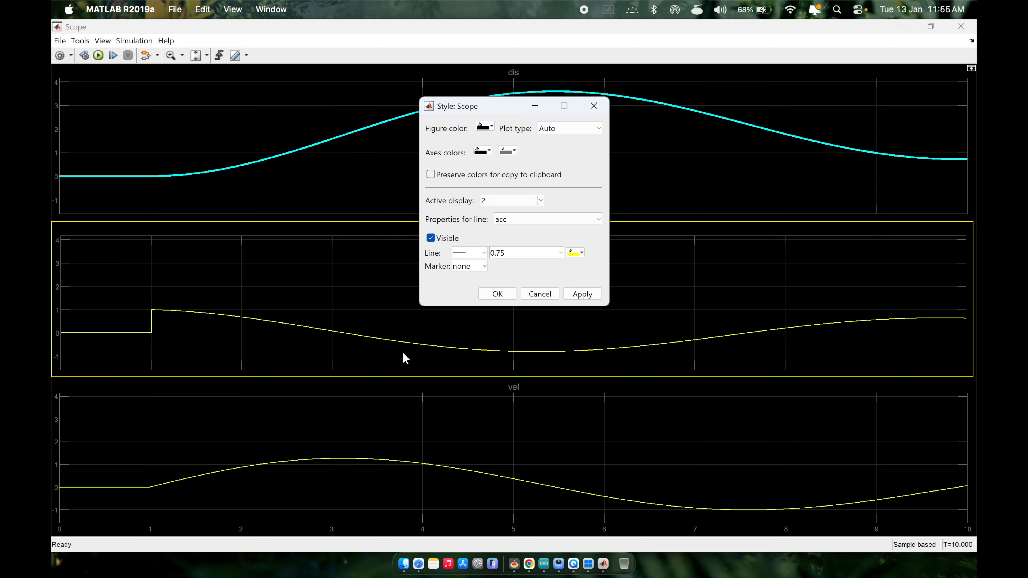
click(578, 253)
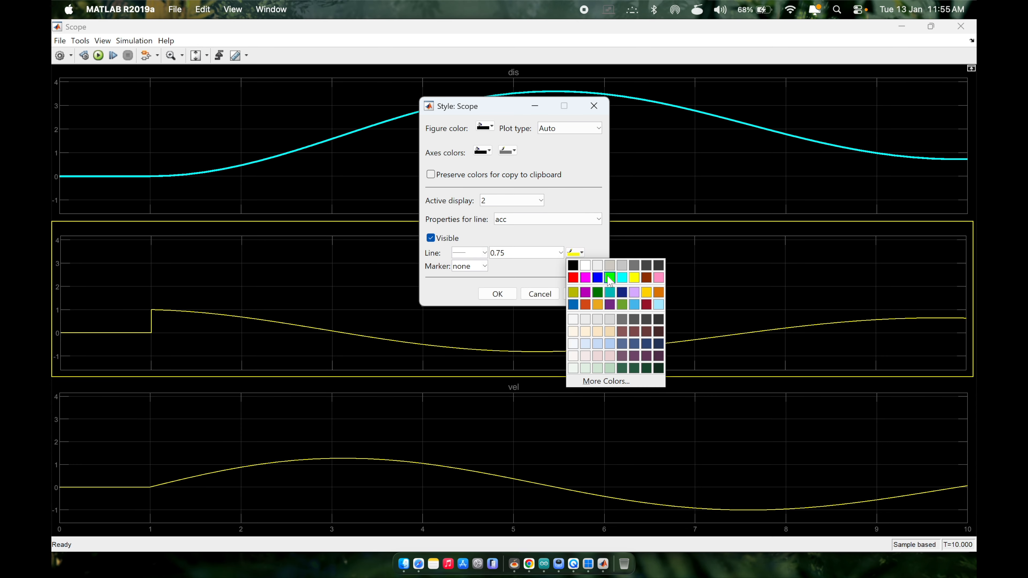
click(609, 278)
double_click(517, 247)
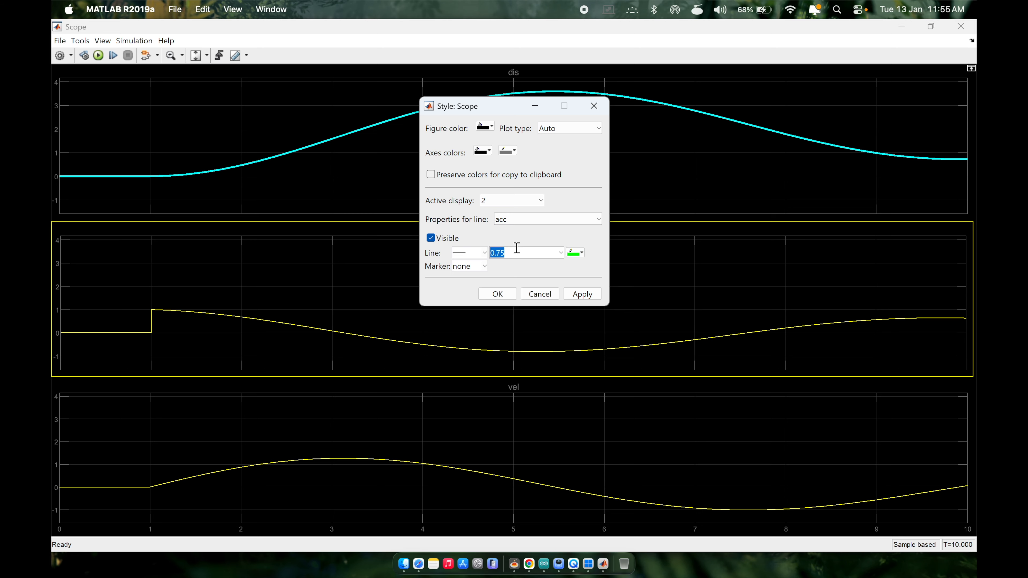
text(1.5)
click(593, 295)
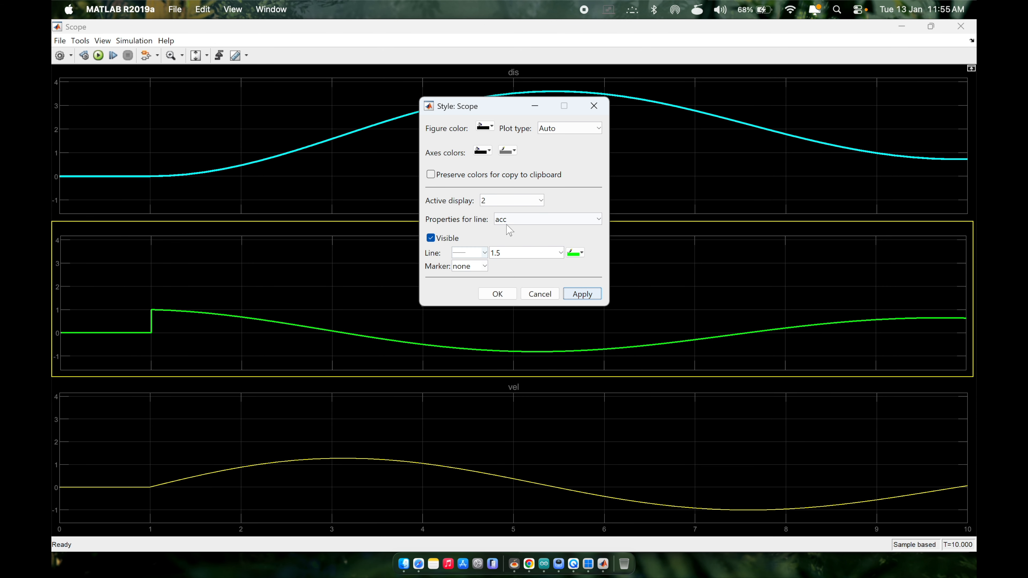
Style the vel line in display 3 as a red dotted line with a width of 2, and accept the settings
click(514, 201)
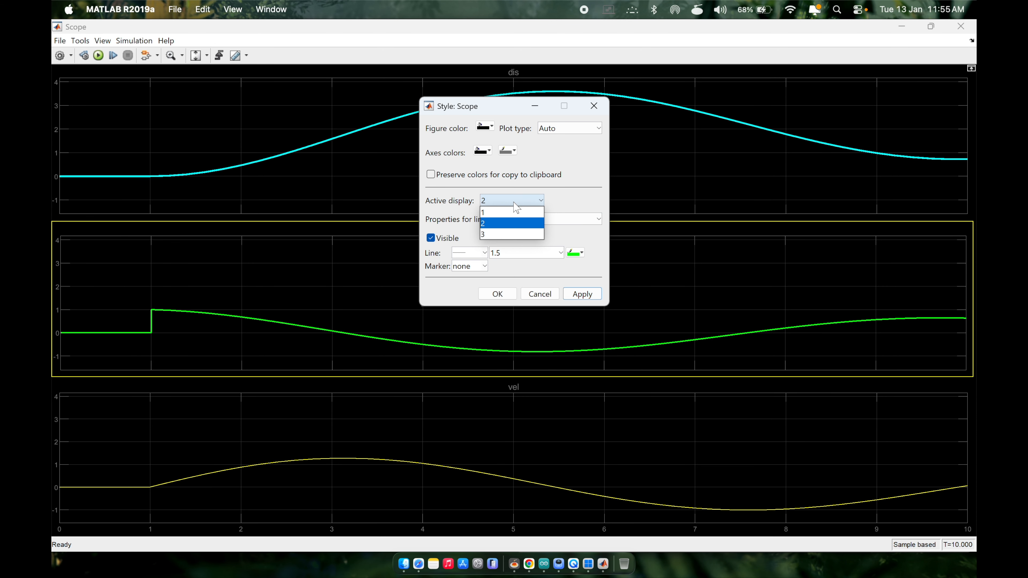
click(506, 233)
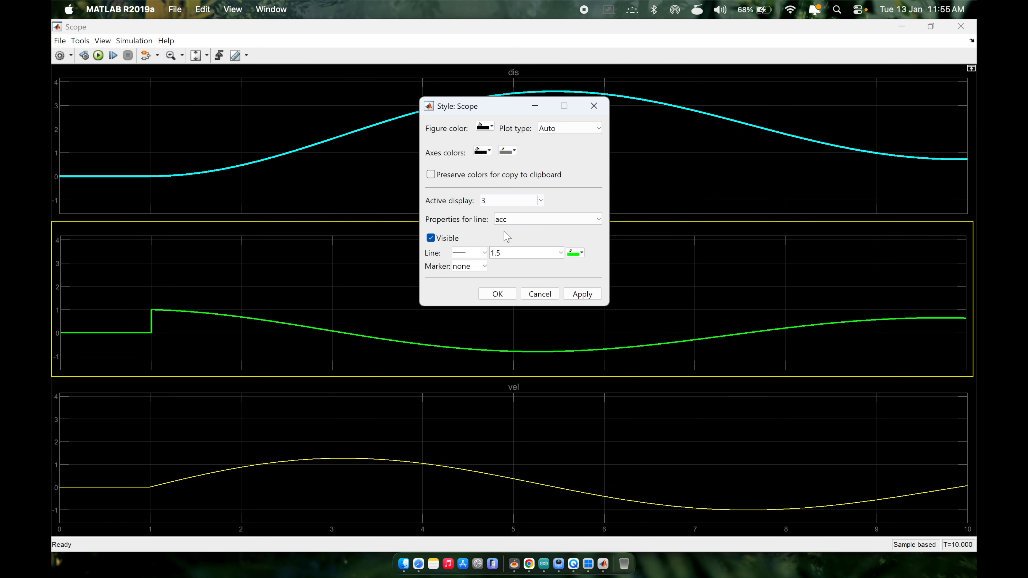
click(575, 252)
click(573, 277)
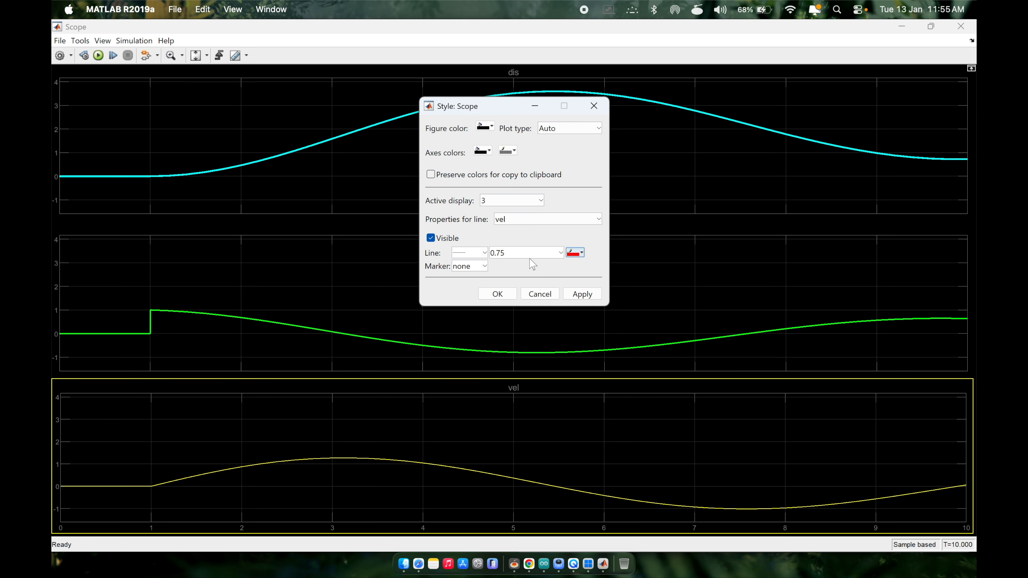
double_click(515, 251)
text(2)
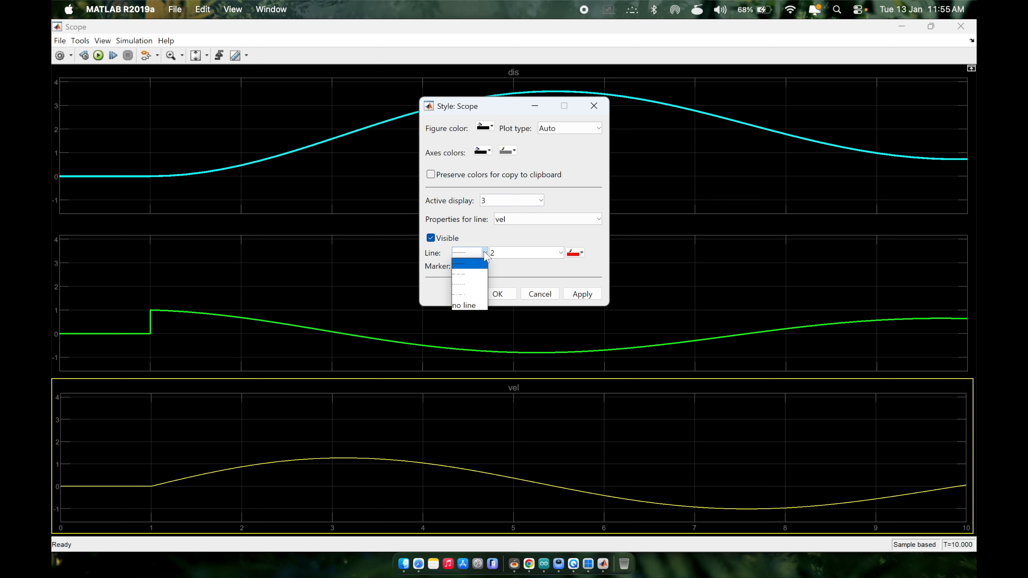
click(478, 283)
click(497, 292)
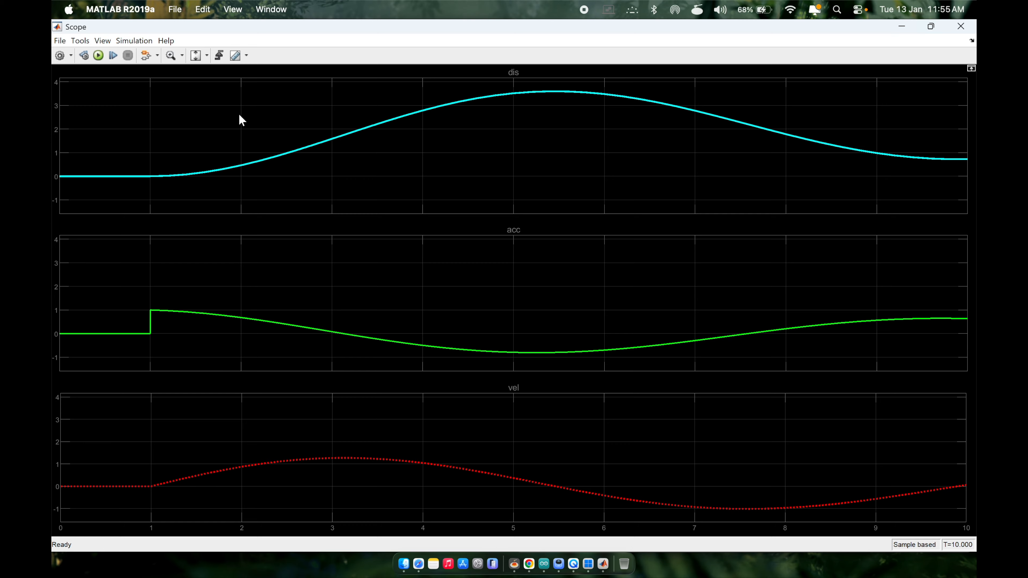
Open the Scope's configuration properties and enable opening the Scope at simulation start
click(60, 41)
click(435, 58)
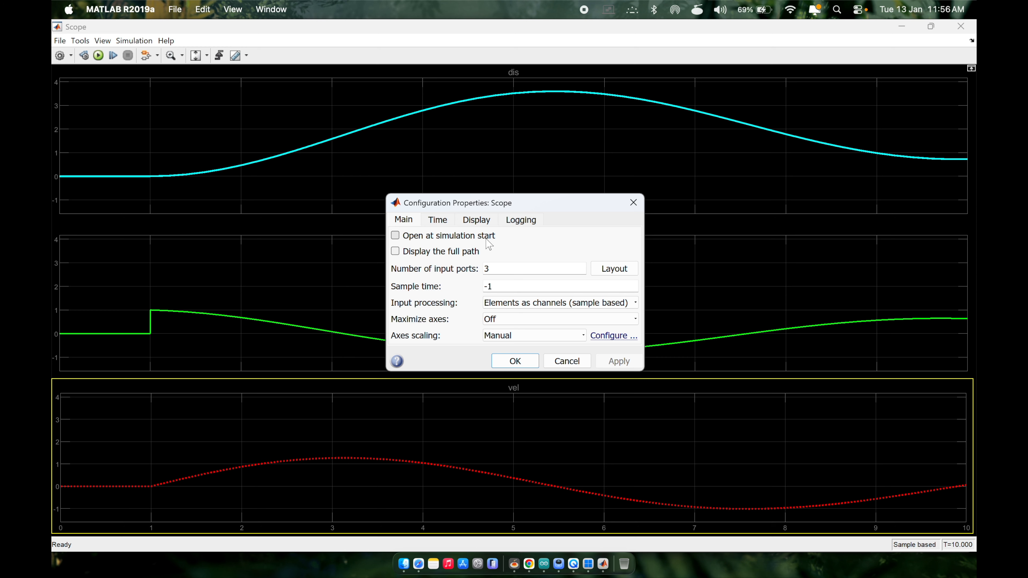
click(395, 235)
Log the Scope data to the workspace under the variable name response in Dataset format, and accept the configuration
click(518, 222)
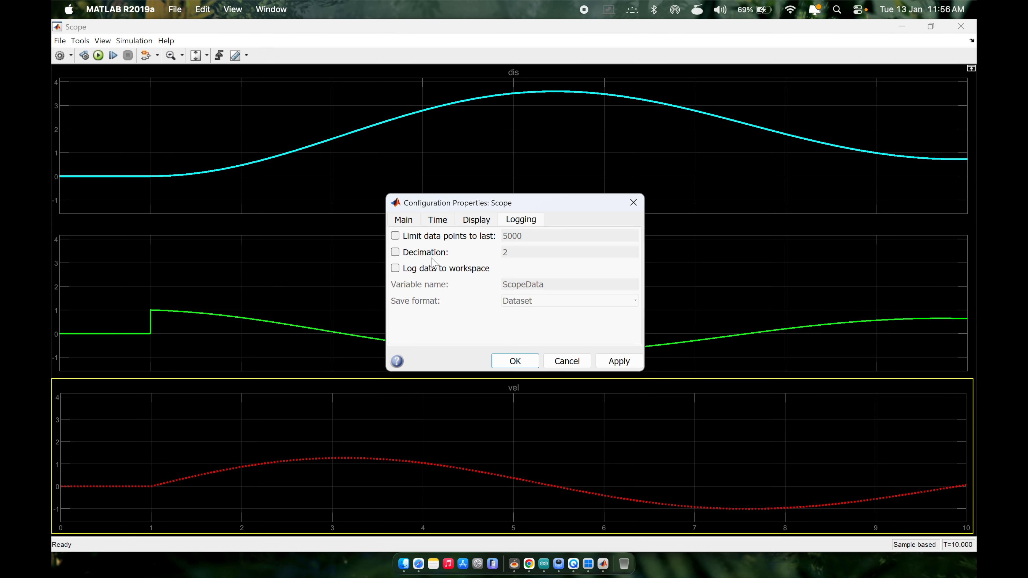
click(395, 269)
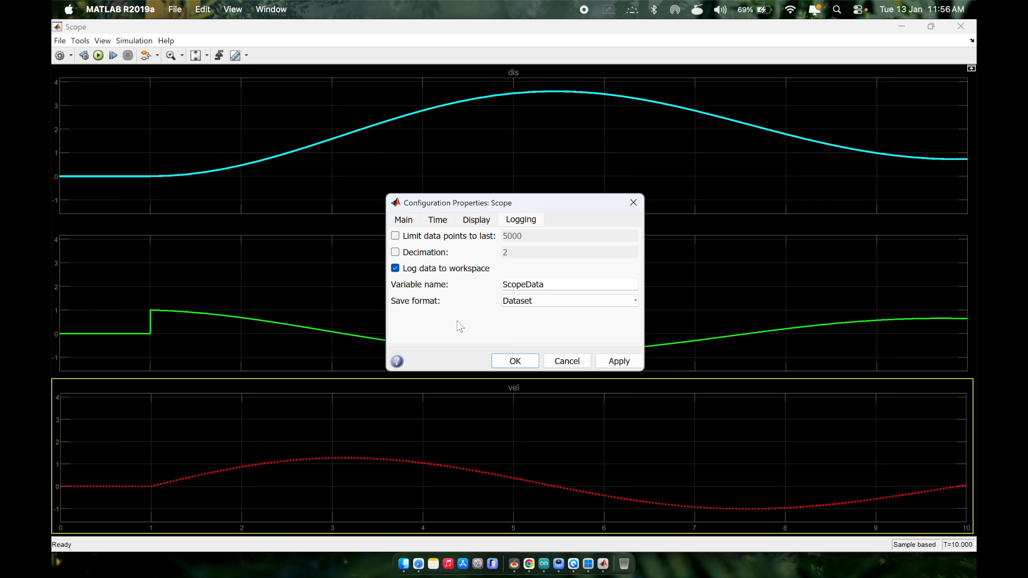
double_click(551, 285)
text(respo)
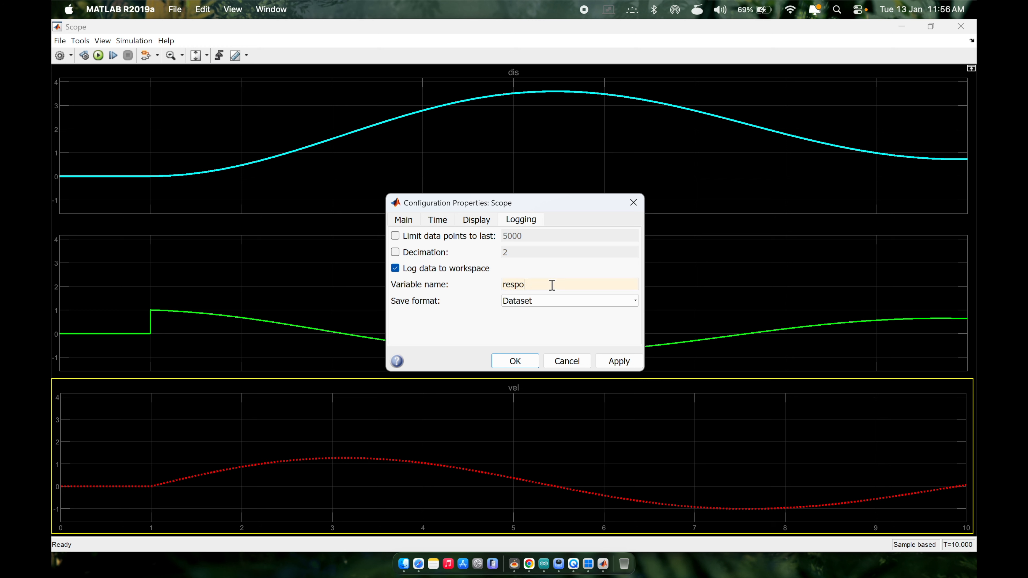
text(nse)
click(552, 304)
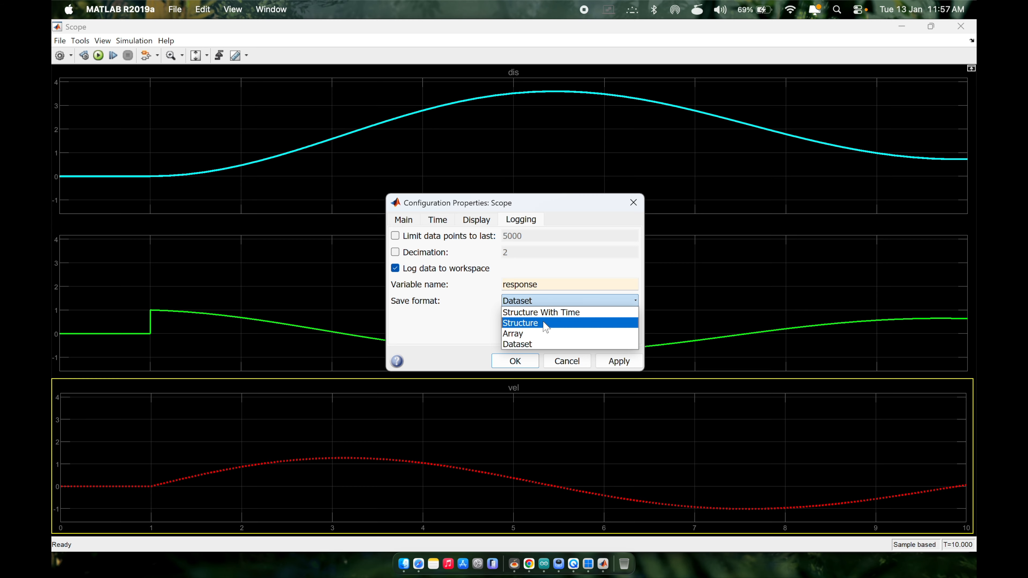
click(536, 345)
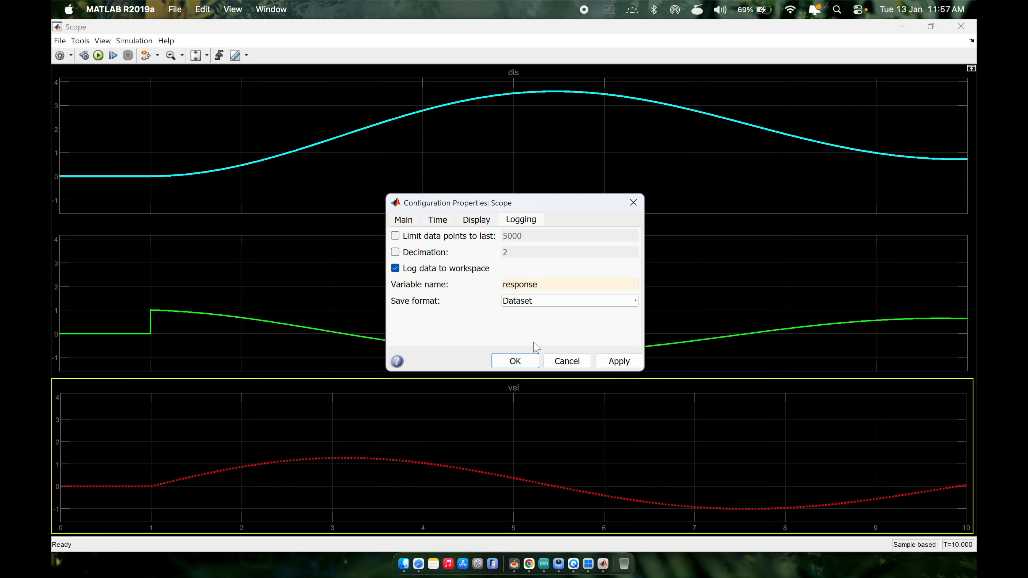
click(526, 365)
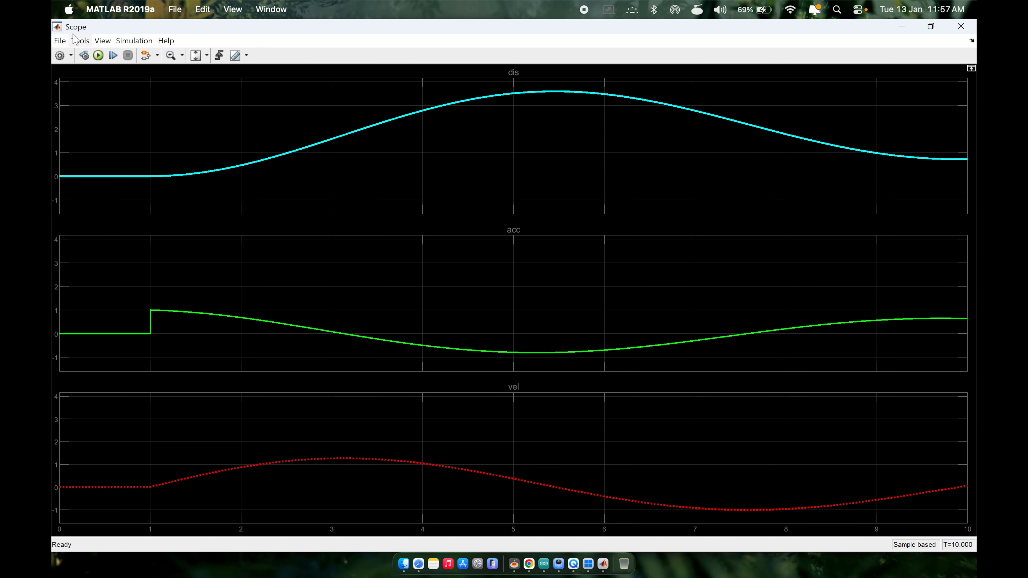
Close the Scope and run the mass spring damper model simulation again
click(961, 27)
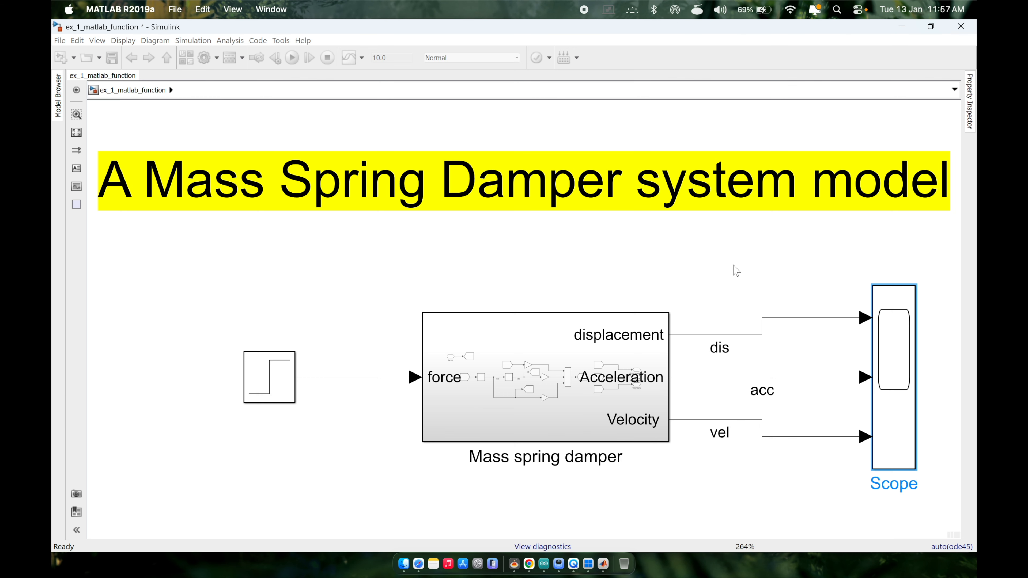
click(351, 318)
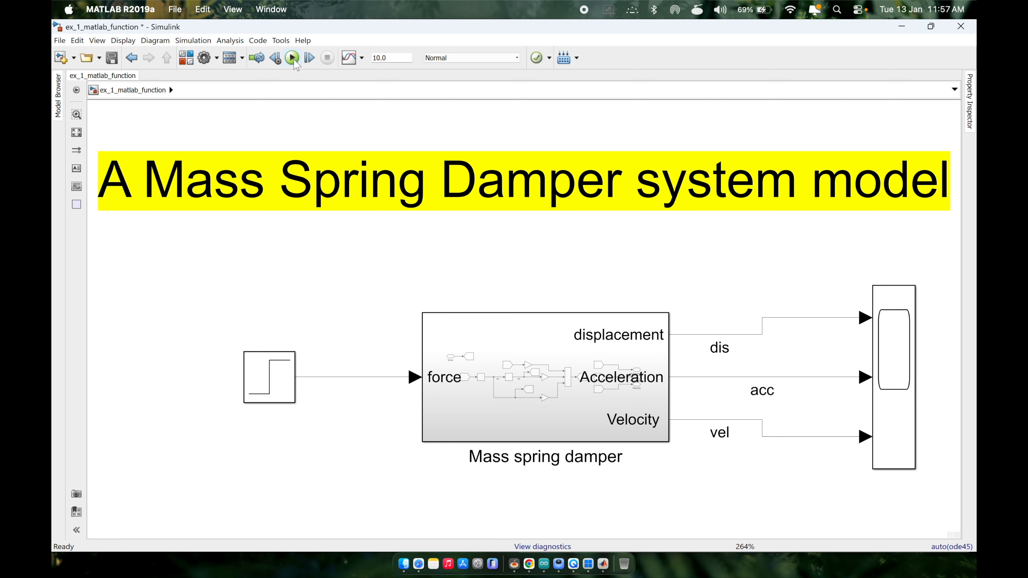
click(292, 58)
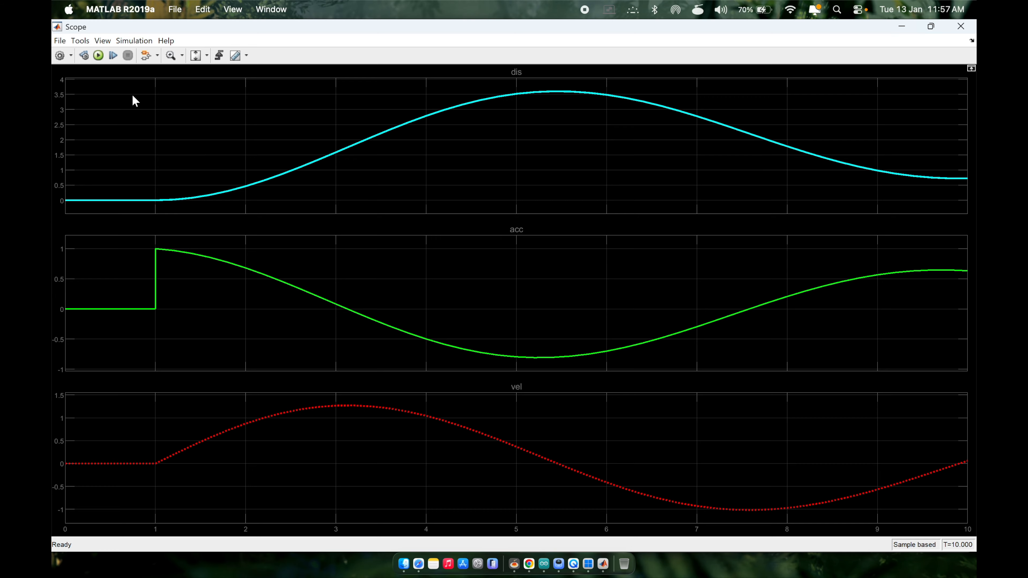
Change the Scope layout to a single display that combines the dis, acc and vel signals
click(101, 41)
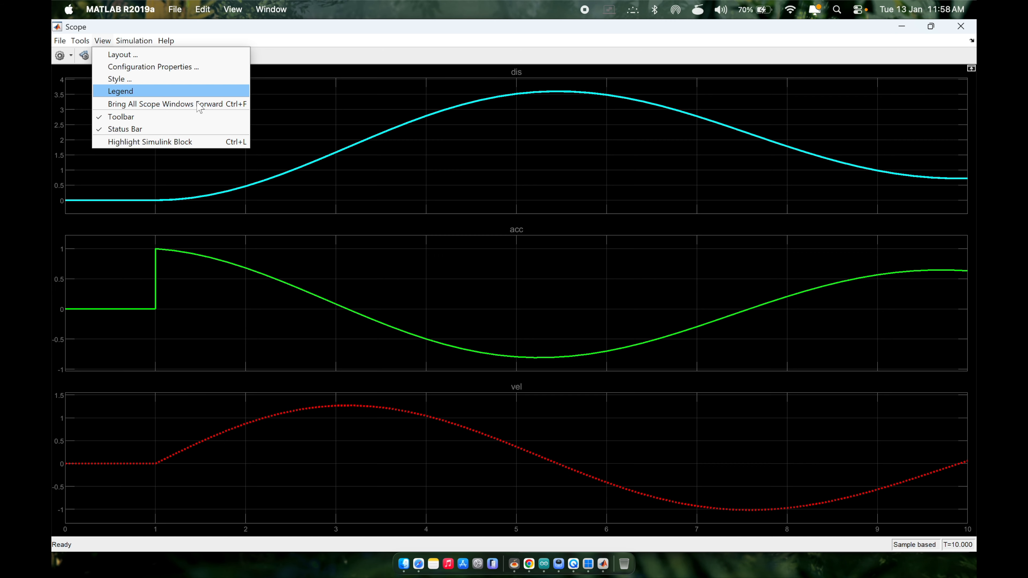
click(429, 214)
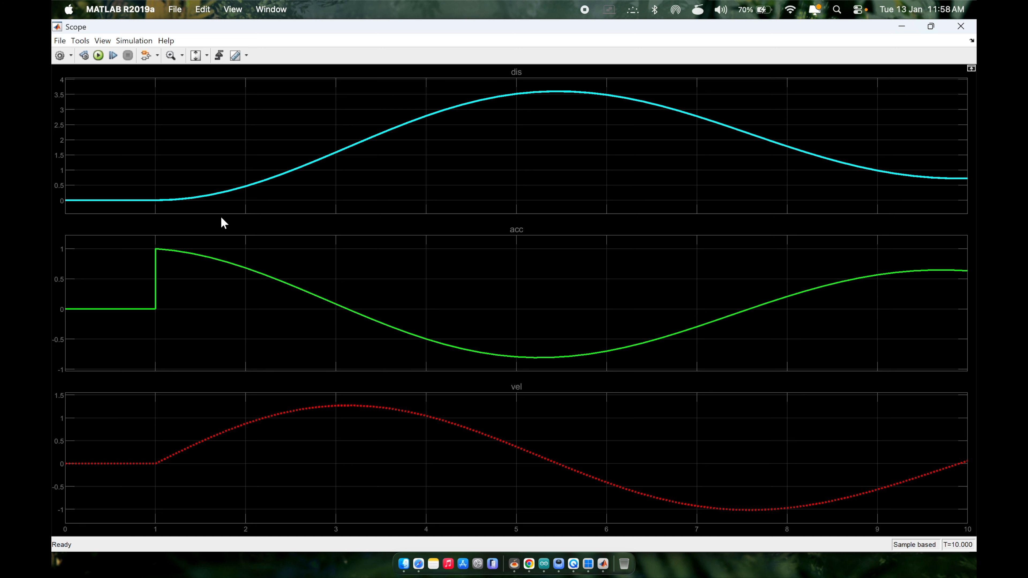
click(74, 43)
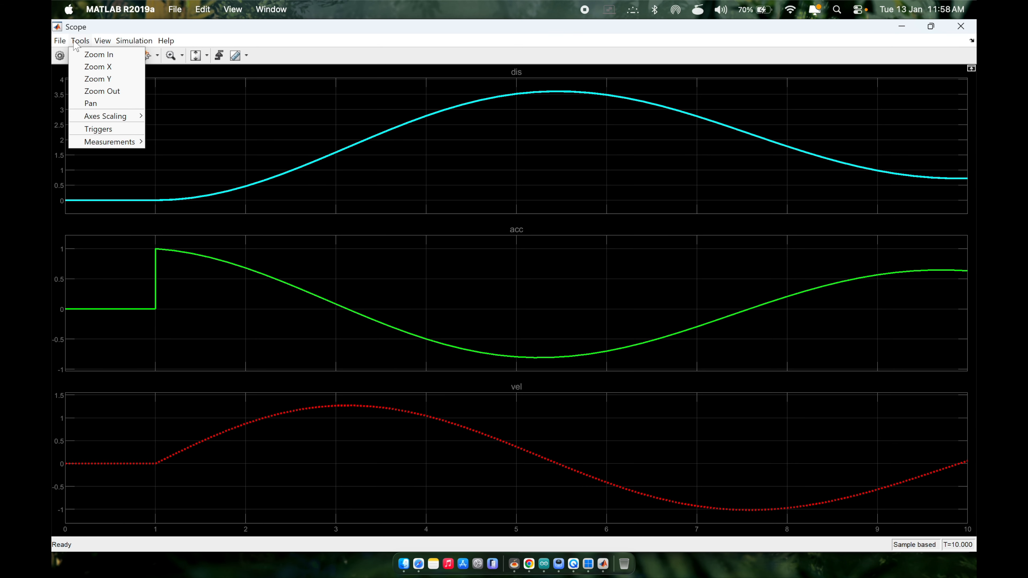
click(98, 42)
click(101, 40)
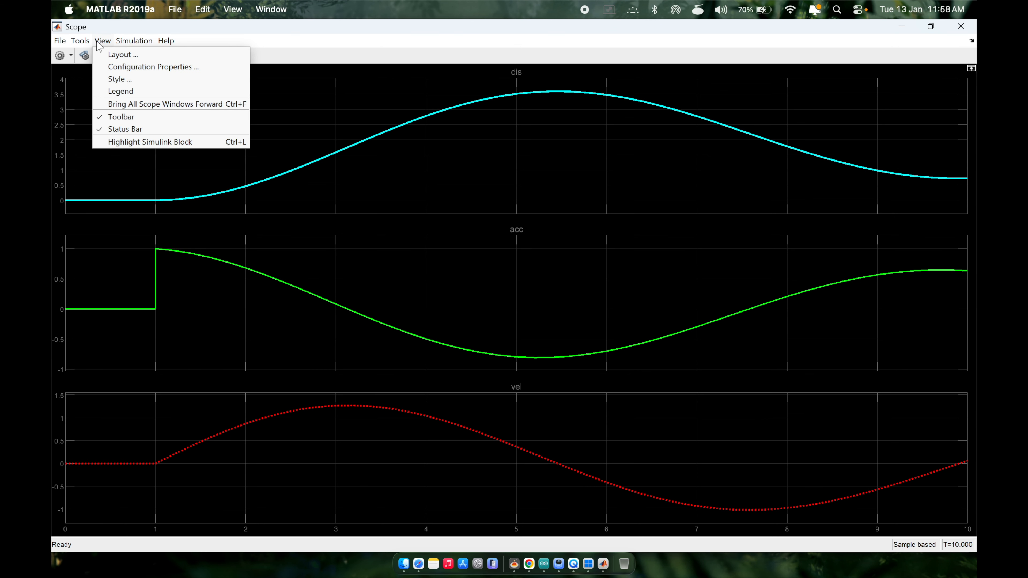
click(117, 53)
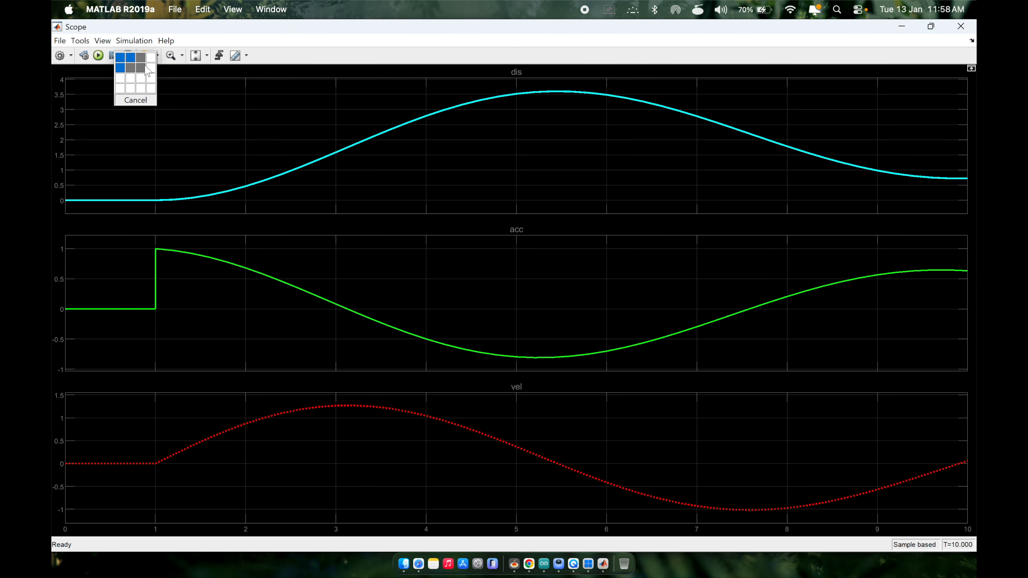
click(119, 58)
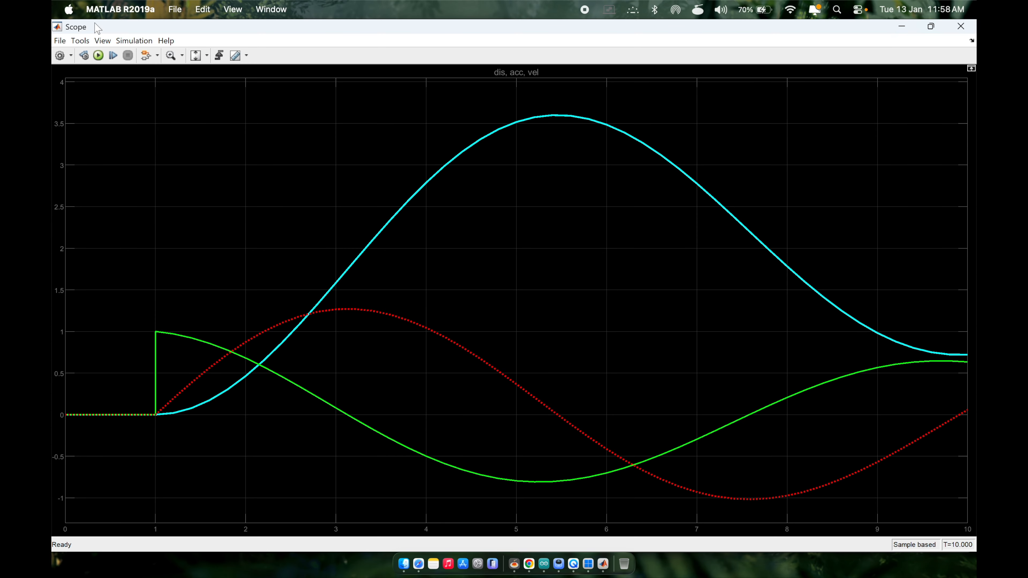
Show the legend on the combined Scope display
click(81, 41)
click(102, 41)
click(102, 41)
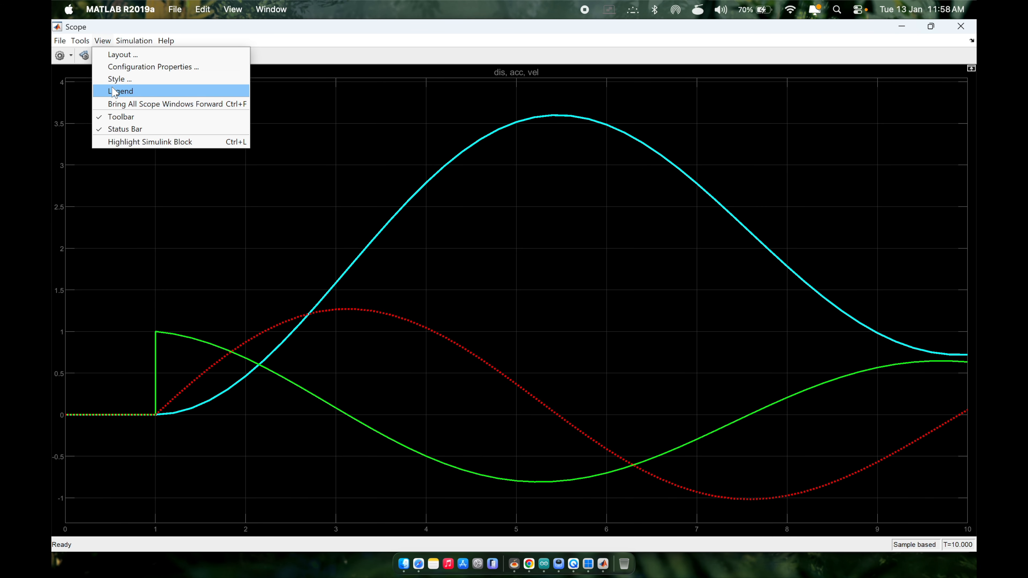
click(115, 95)
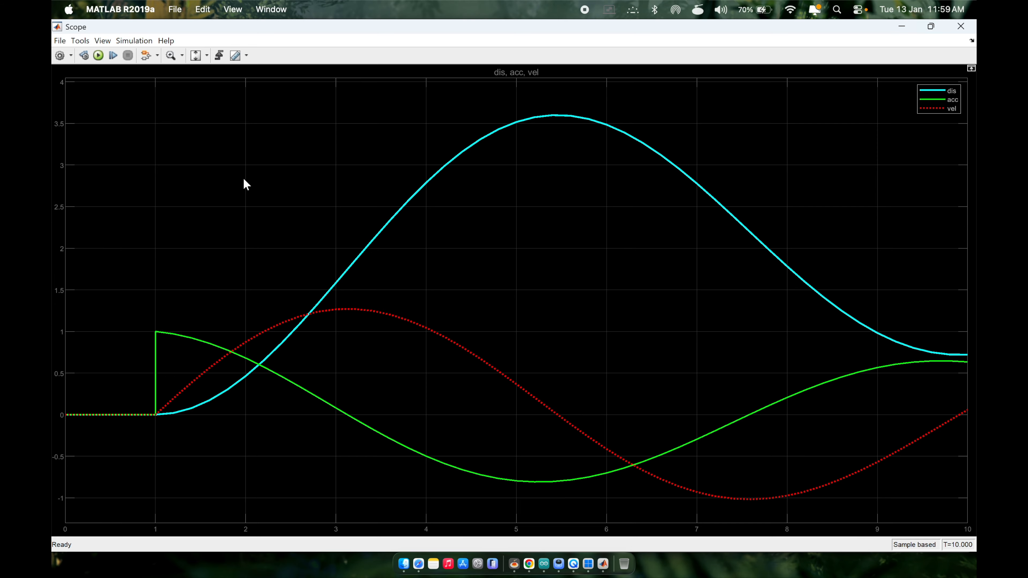
Examine the curves along the time axis around 1 s and from about 5.6 to 7 s, refitting the axes after each zoom
click(179, 54)
click(182, 55)
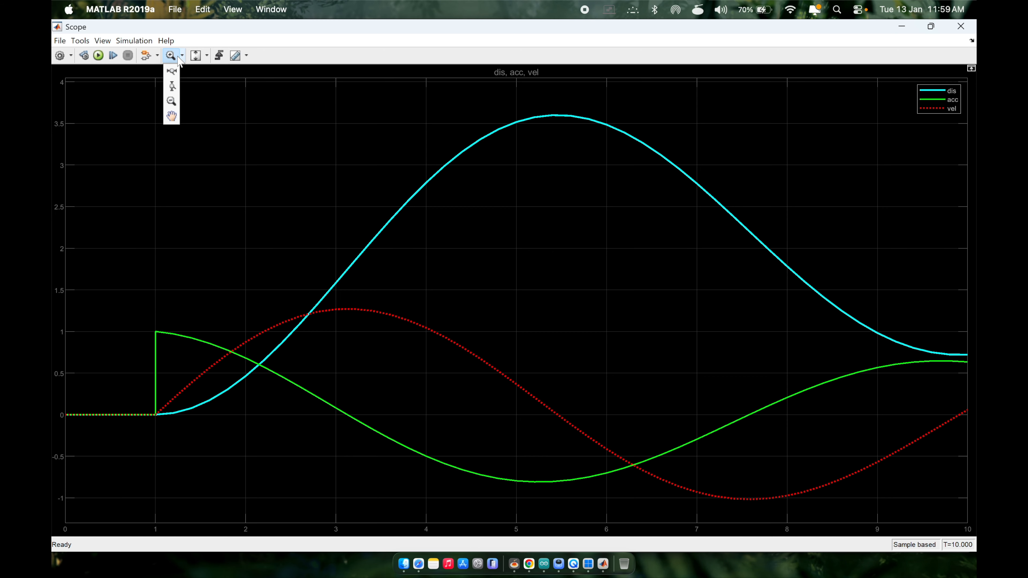
click(172, 76)
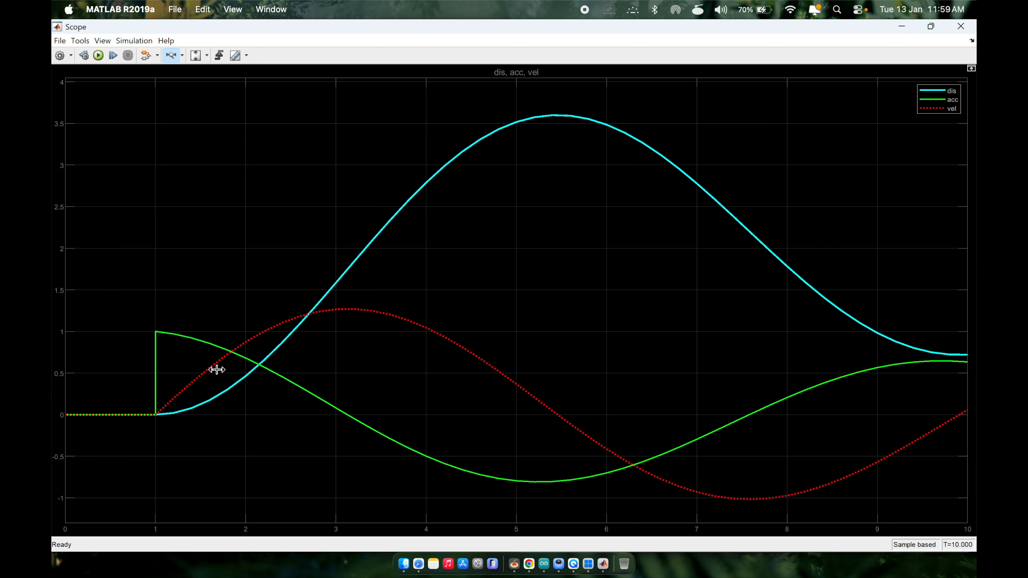
click(250, 361)
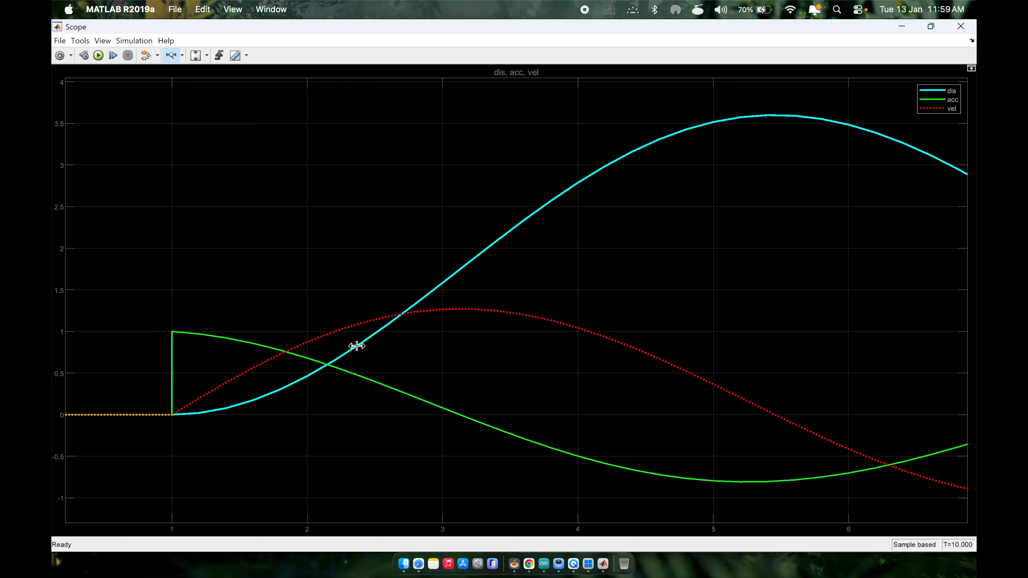
click(290, 380)
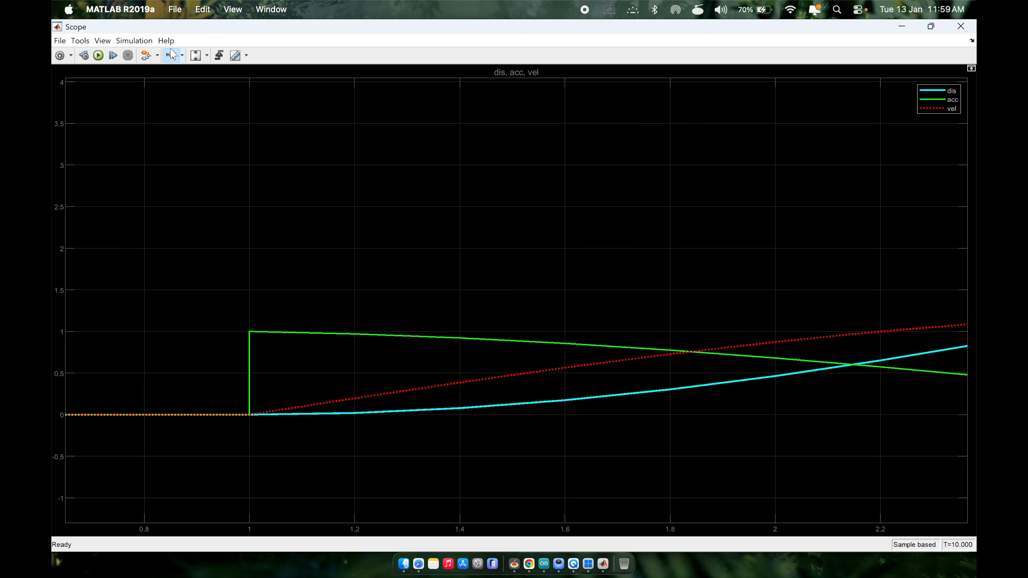
click(207, 56)
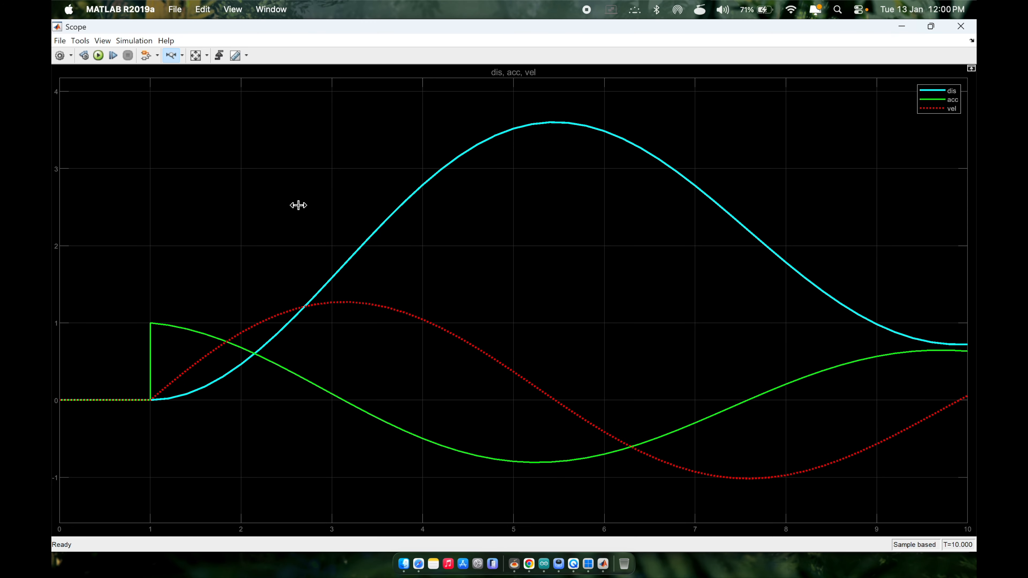
drag(692, 441, 569, 441)
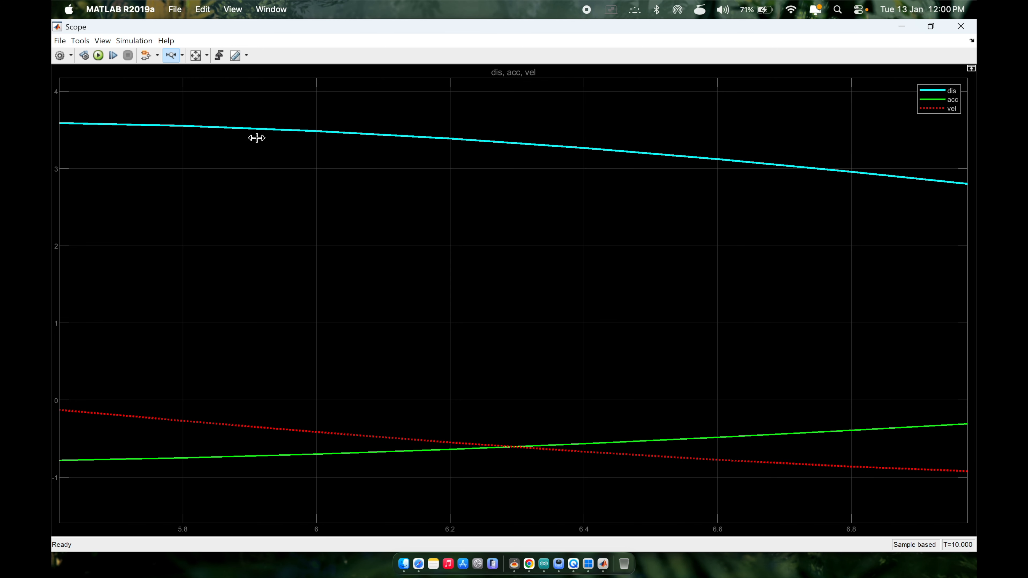
click(195, 56)
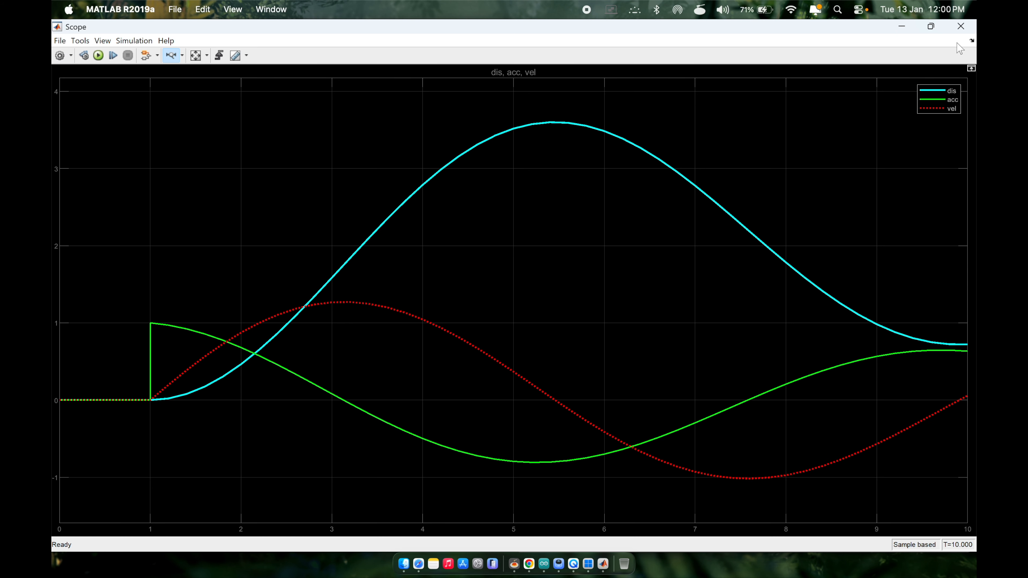
Close the Scope, switch to the main MATLAB window, open the workspace variable out and select its response property
click(960, 28)
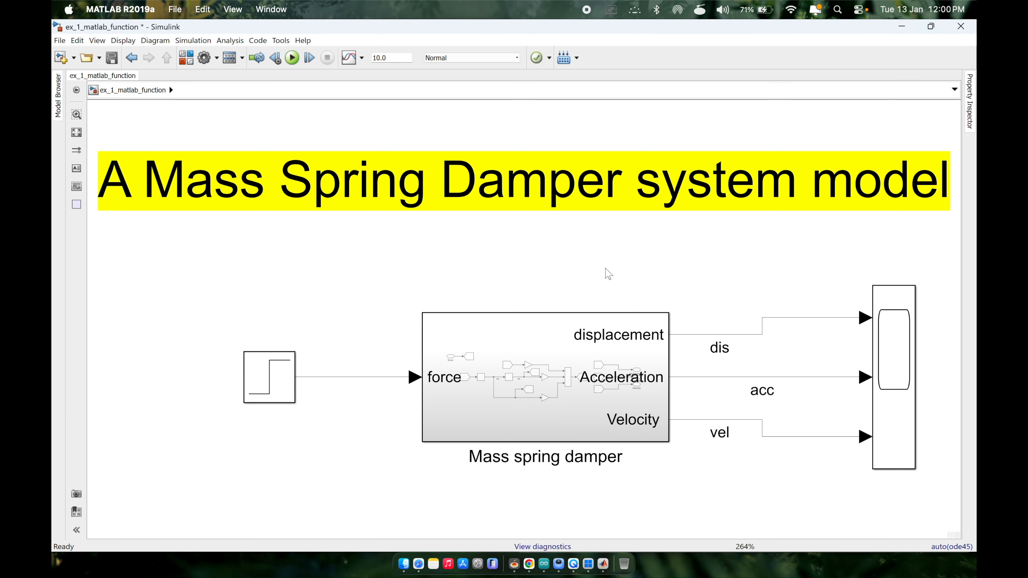
right_click(603, 564)
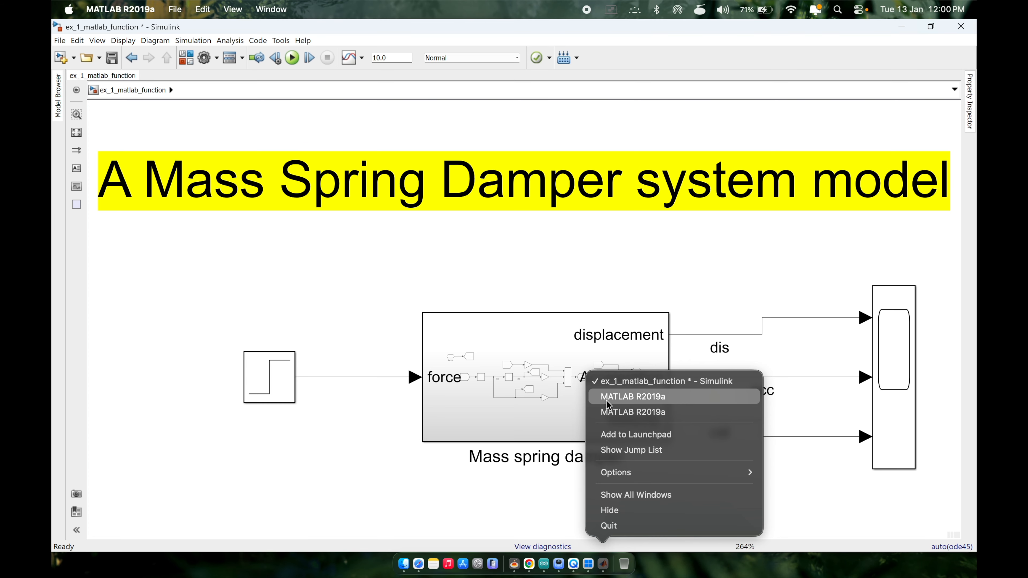
click(606, 397)
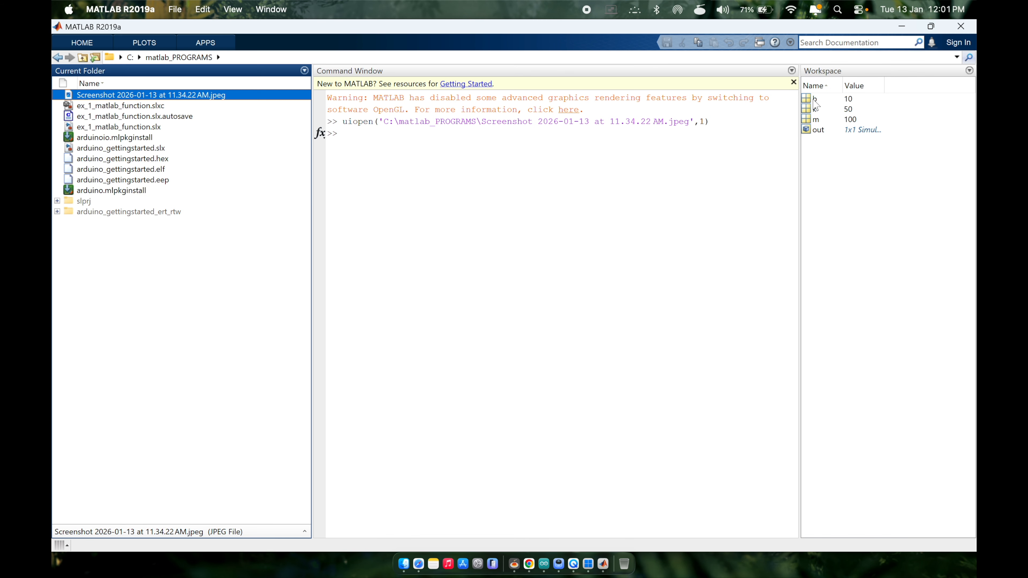
click(816, 131)
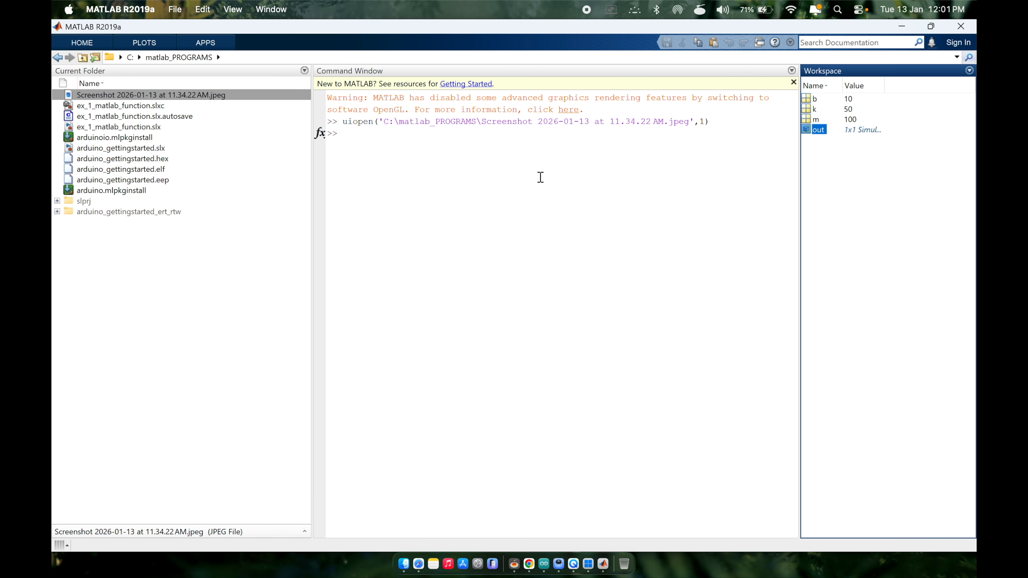
click(90, 168)
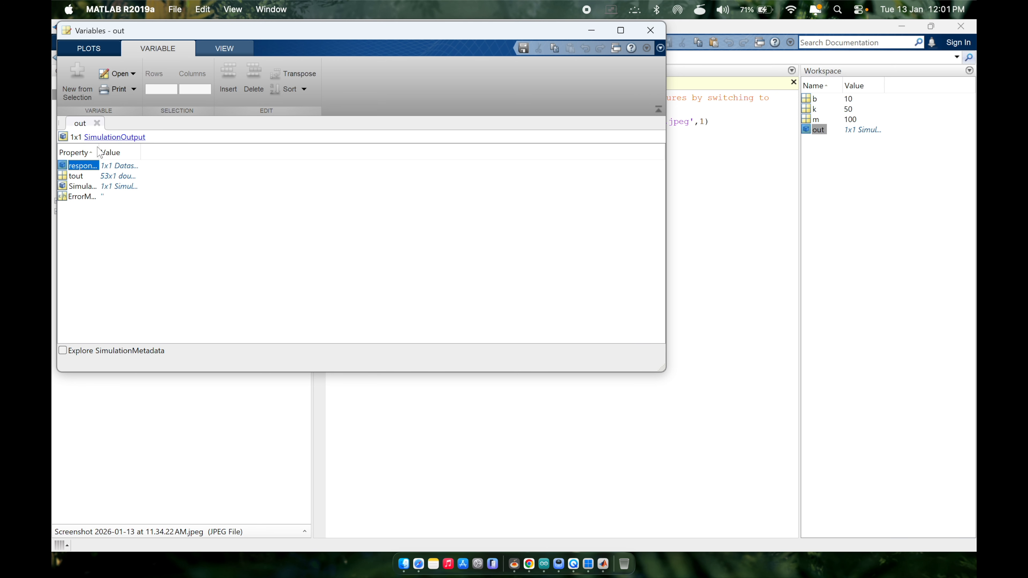
Open the response dataset of out to view its logged signals, widening the Property and Name columns for readability
drag(97, 145, 230, 146)
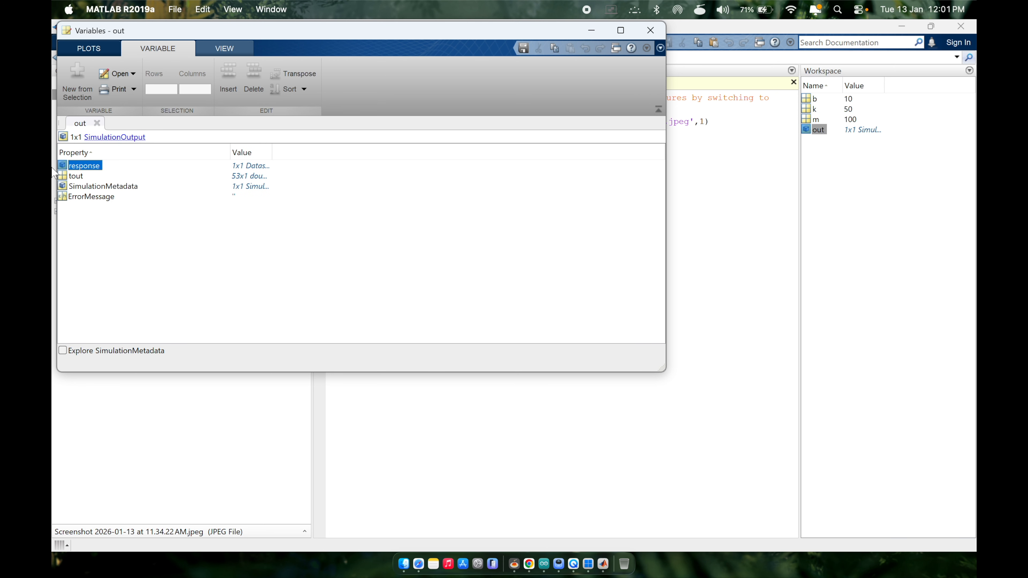
double_click(93, 166)
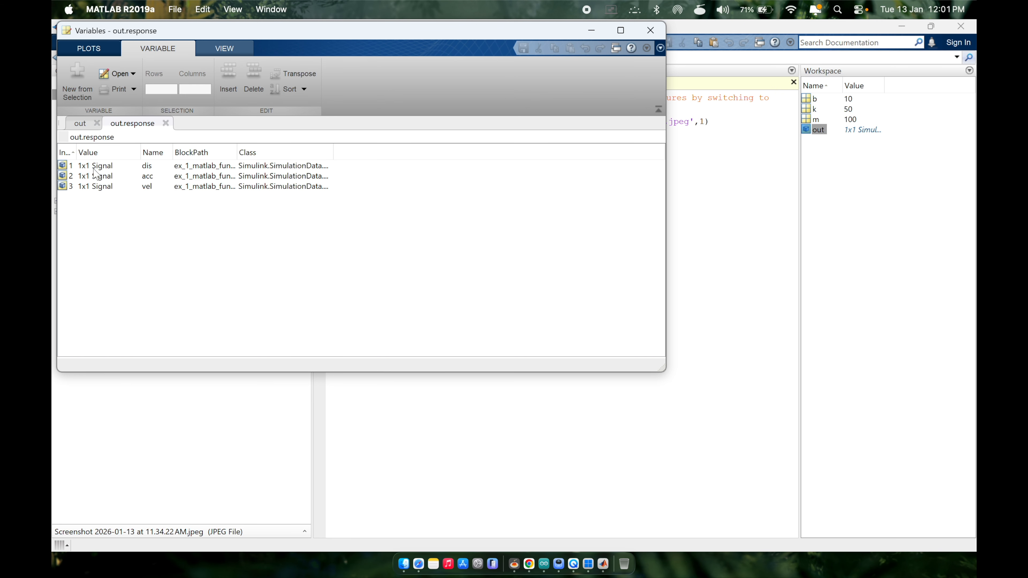
drag(172, 153, 222, 152)
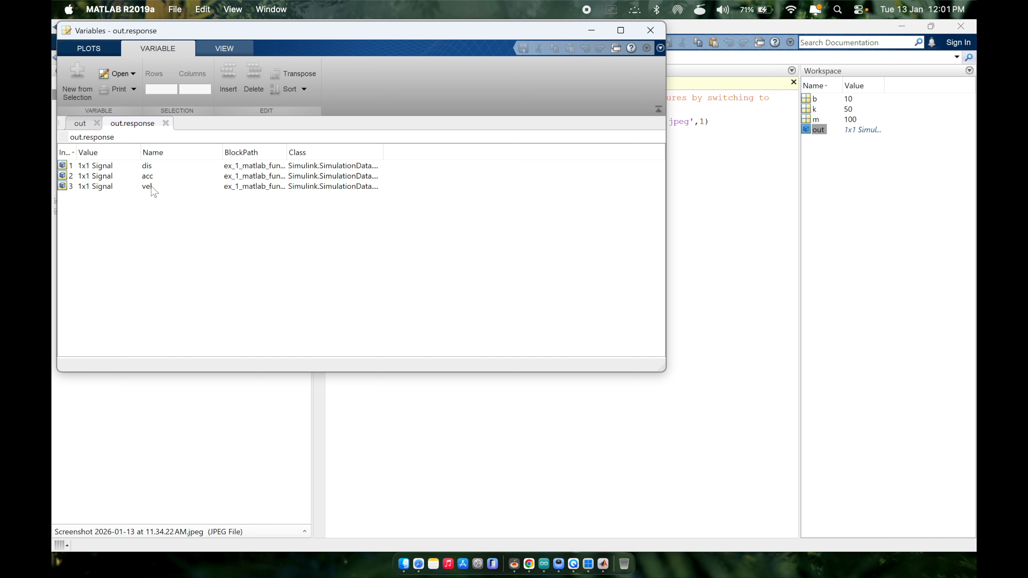
click(166, 123)
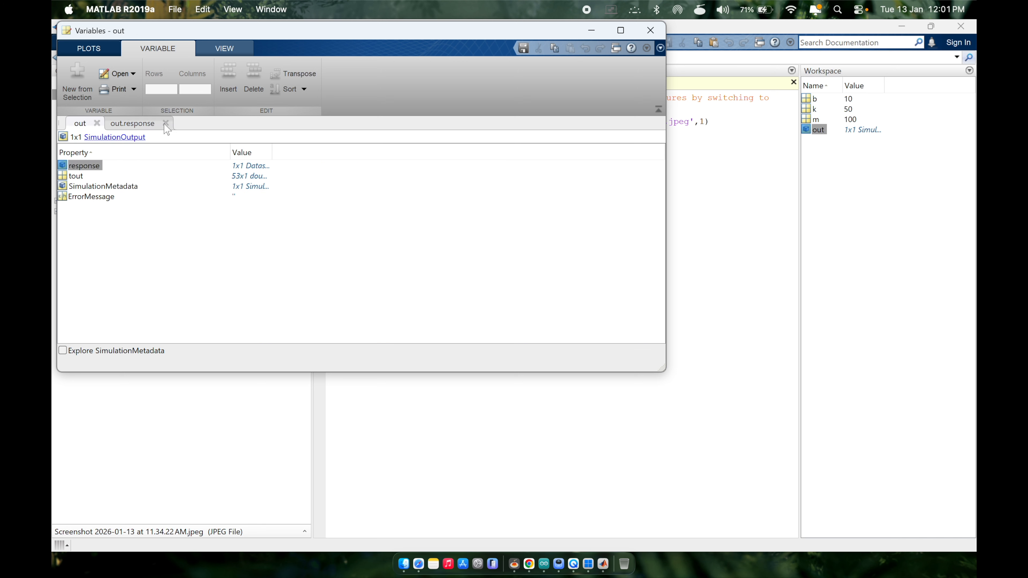
double_click(85, 167)
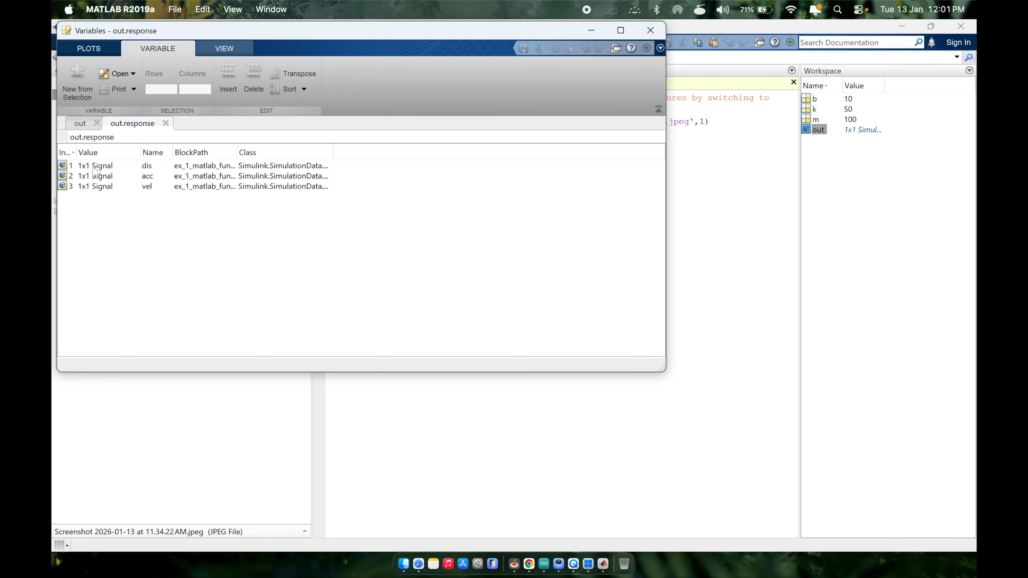
Open the Values of the first response signal, dis, examine its time series data, and return to the properties of out
double_click(64, 166)
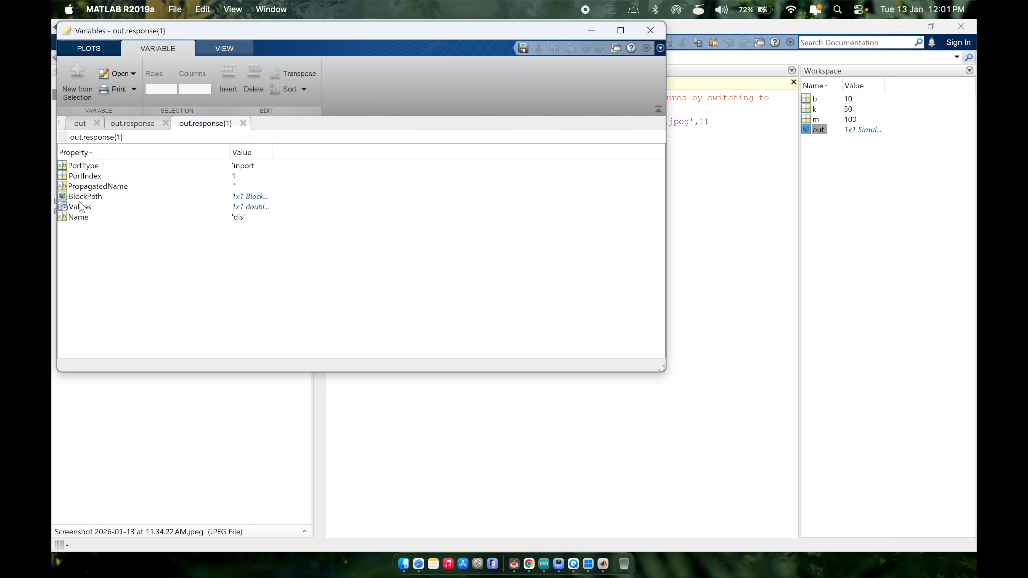
double_click(79, 207)
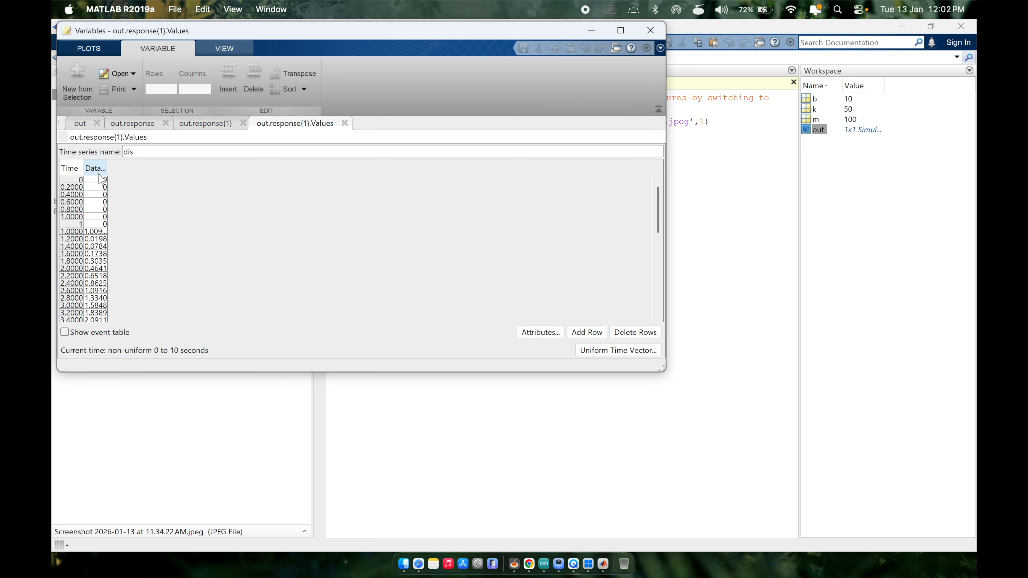
click(99, 180)
click(98, 202)
click(97, 211)
click(95, 218)
click(95, 231)
click(95, 254)
click(346, 124)
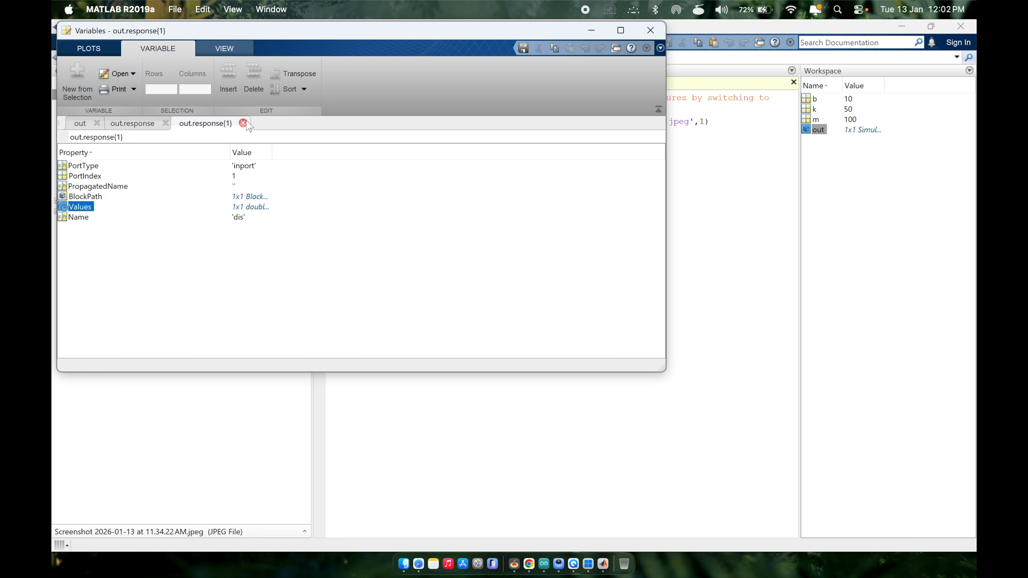
click(244, 123)
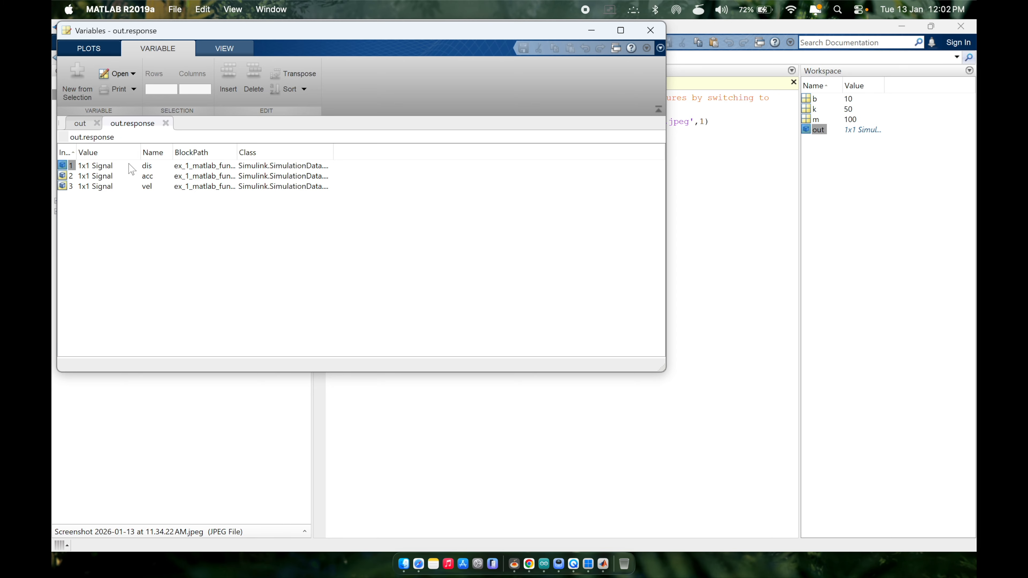
click(165, 123)
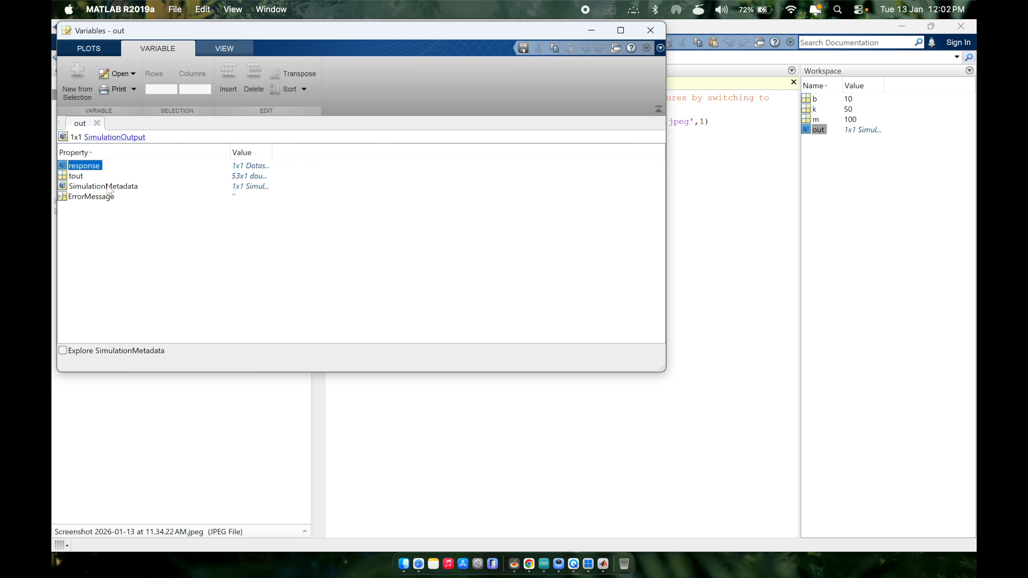
Open the tout property of out, examine its time values, and close it again
click(77, 177)
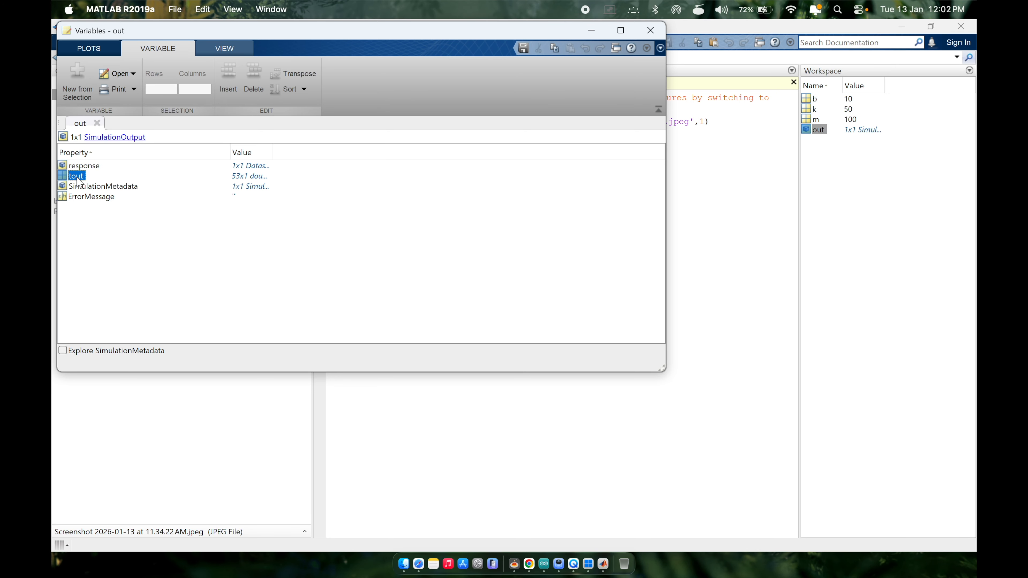
double_click(77, 178)
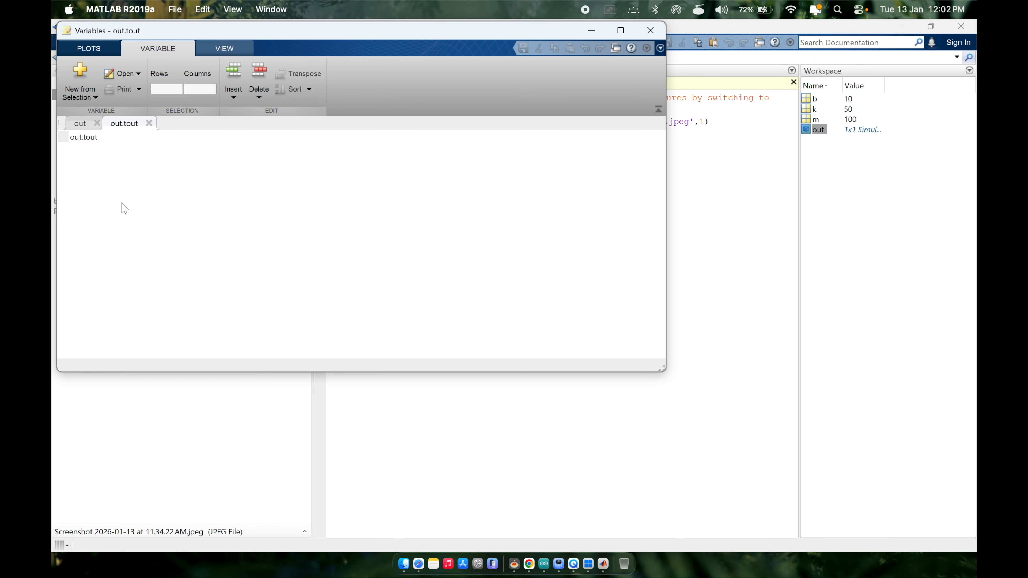
click(99, 186)
click(97, 211)
click(95, 253)
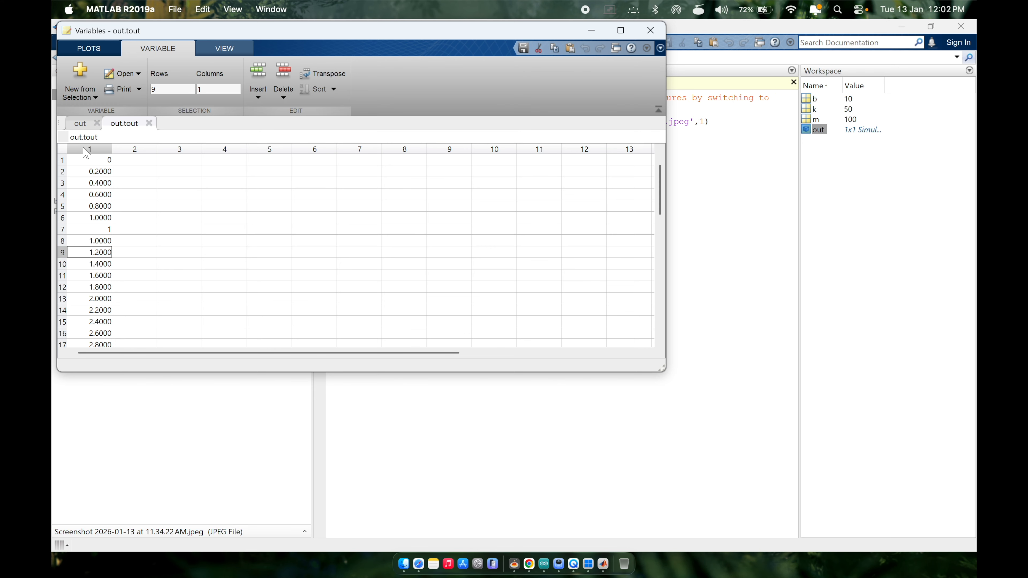
click(86, 170)
click(92, 159)
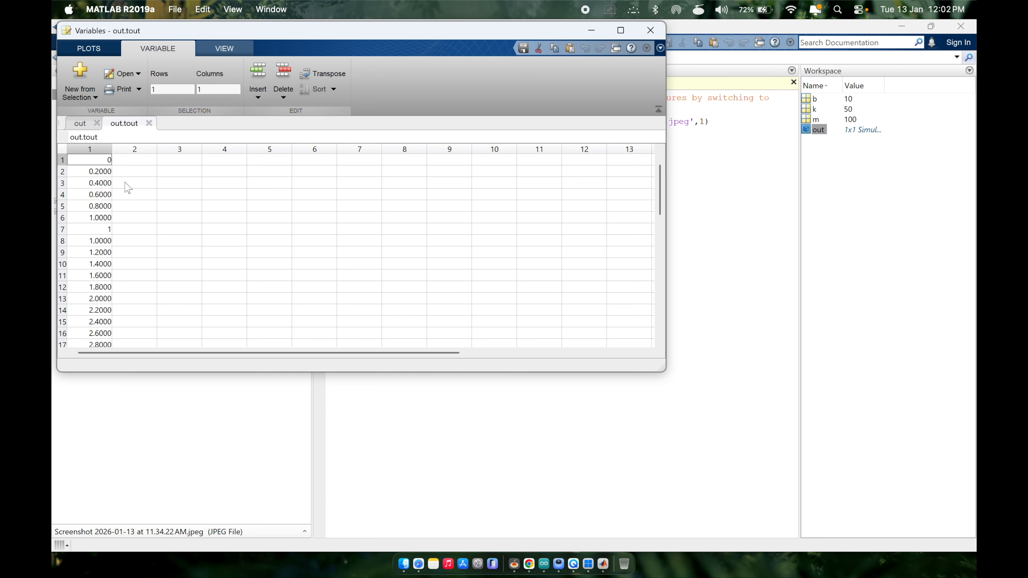
click(149, 123)
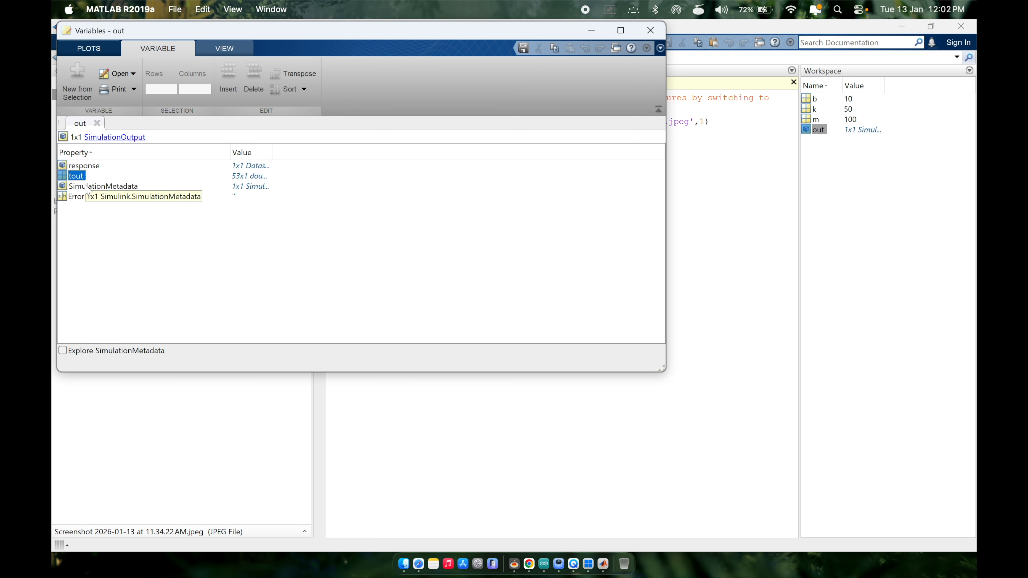
Start a plot() command in the Command Window and insert the reference out.response{1}.Values from the dis signal
double_click(92, 166)
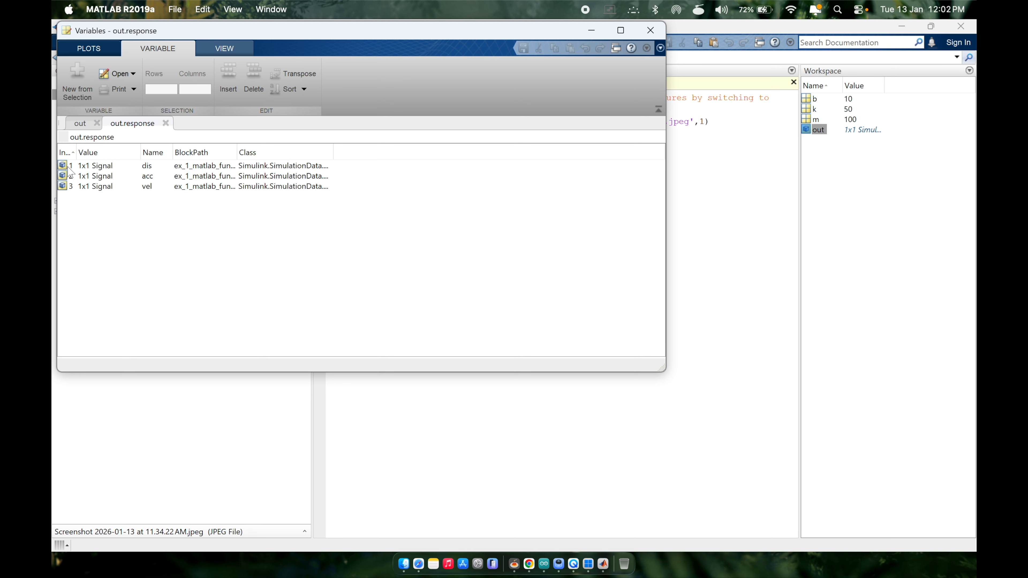
click(429, 456)
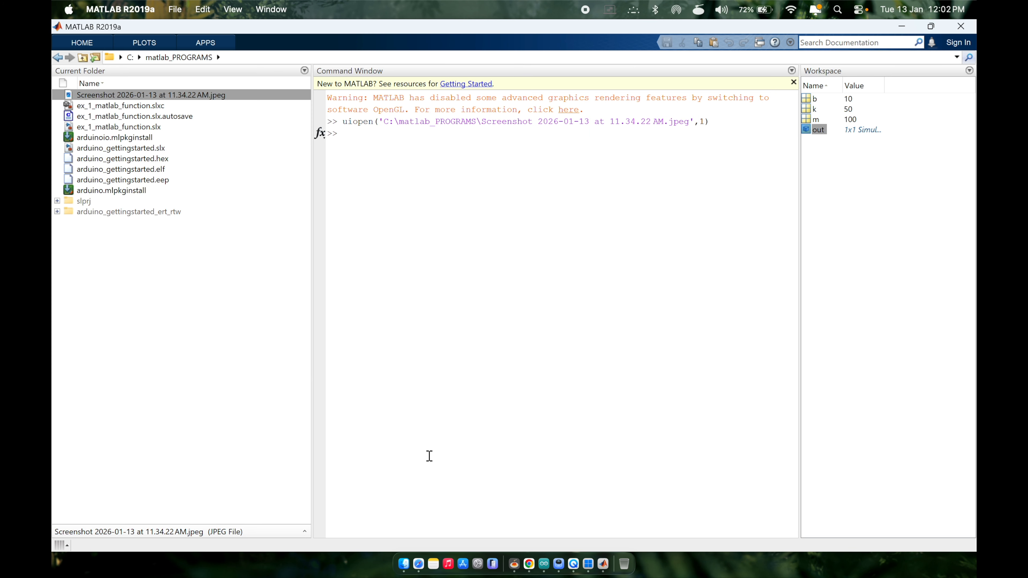
text(plot()
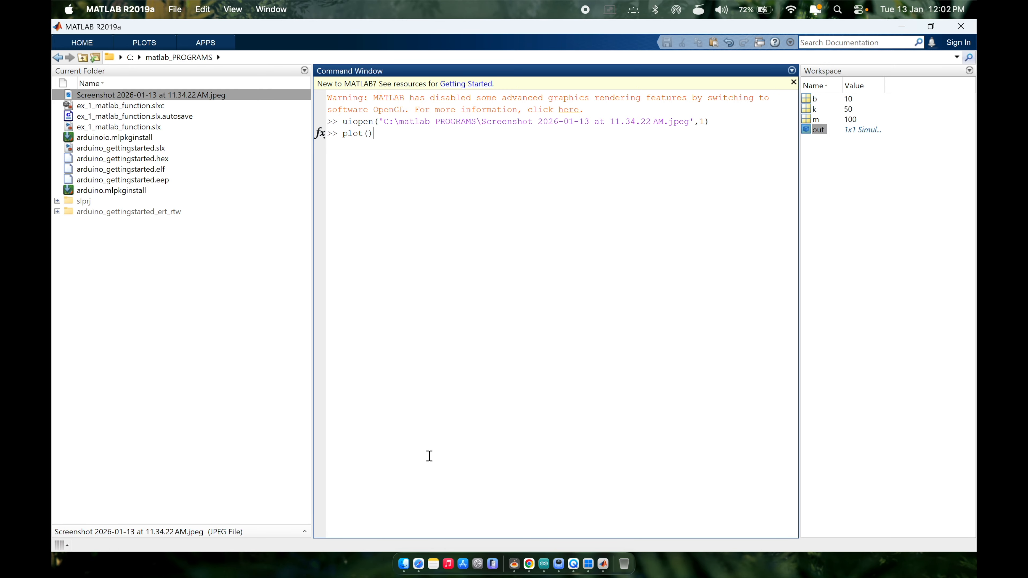
right_click(603, 565)
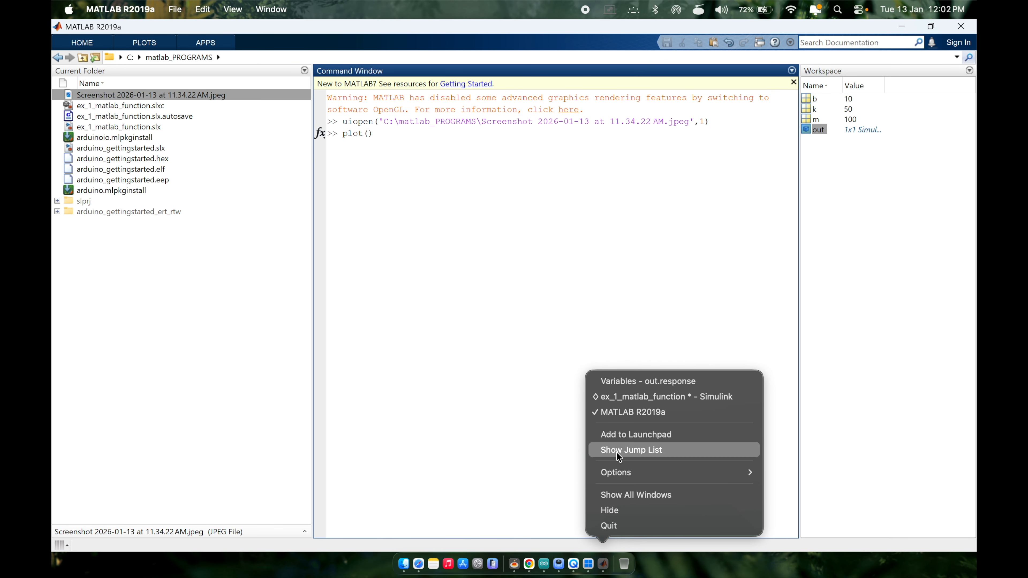
click(622, 382)
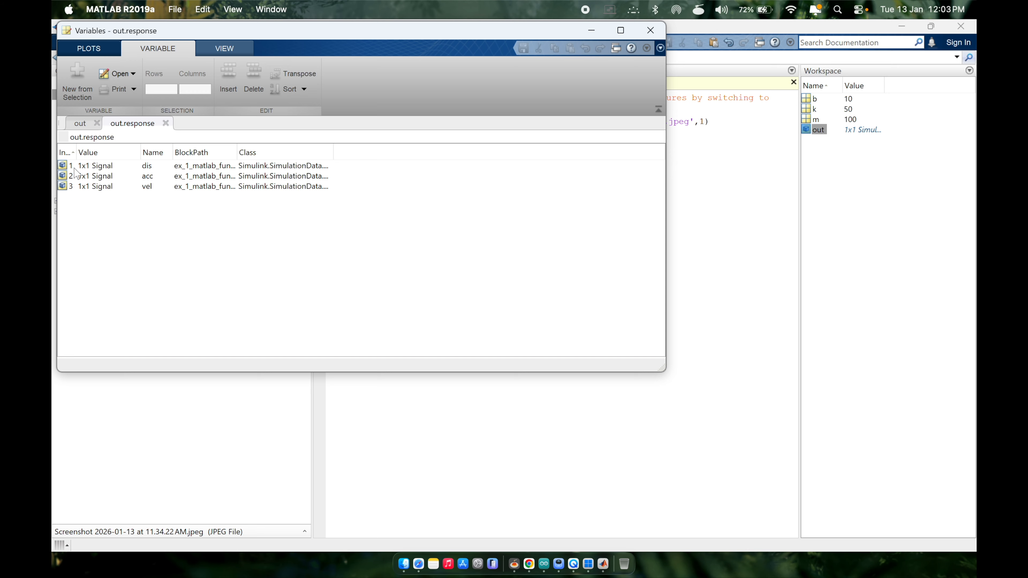
click(66, 167)
double_click(66, 168)
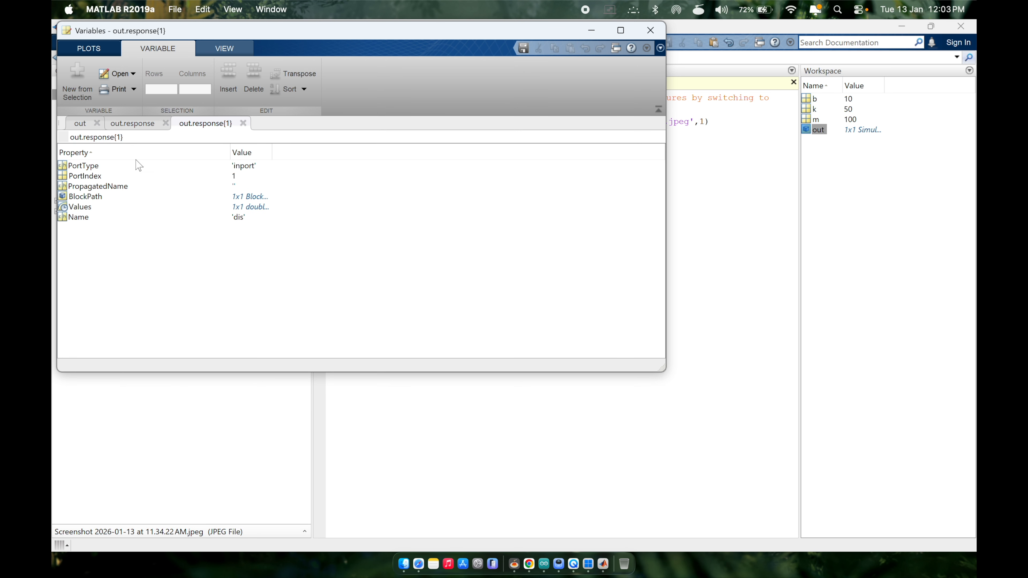
click(77, 206)
drag(77, 208, 437, 400)
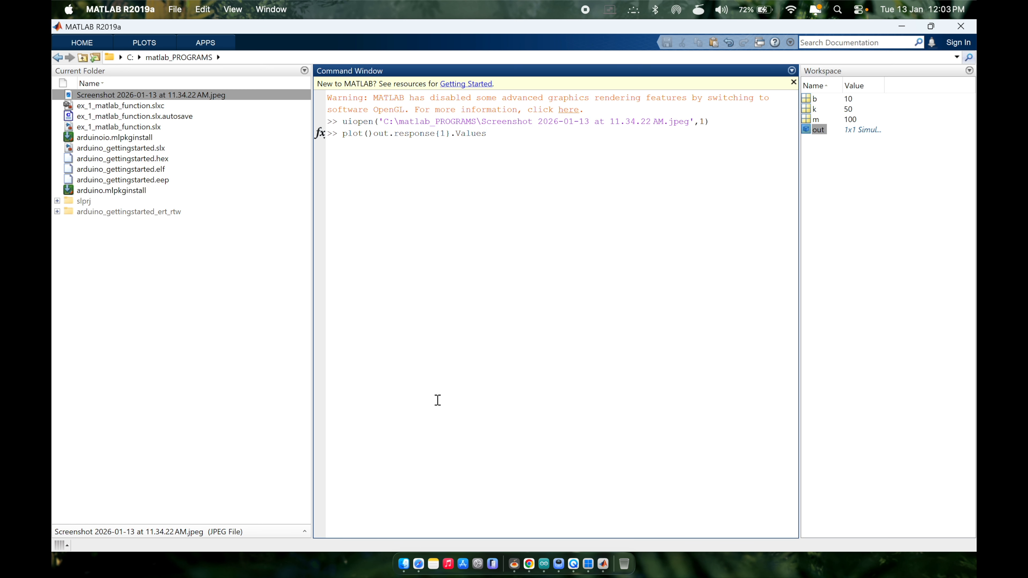
Move out.response{1}.Values inside the plot parentheses, index it with (:,2) and add a comma for a second argument
key(shift+Left)
key(shift+Left)
key(shift+Left)
key(shift+Left)
key(shift+Left)
key(shift+Left)
key(shift+Left)
key(shift+Left)
key(shift+Left)
key(shift+Left)
key(shift+Left)
key(shift+Left)
key(shift+Left)
key(shift+Left)
key(shift+Left)
key(shift+Left)
key(shift+Left)
key(shift+Left)
key(shift+Left)
key(shift+Left)
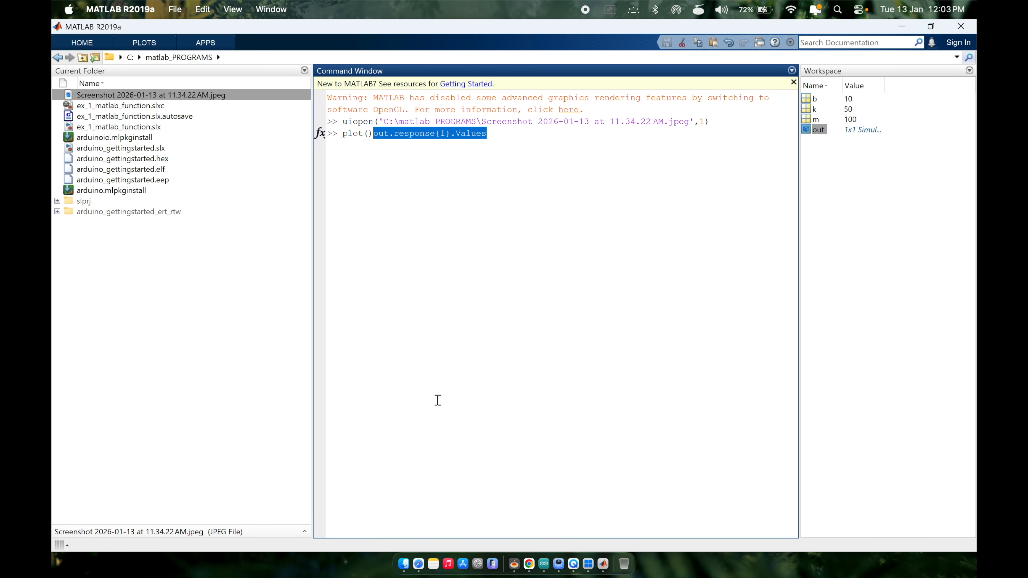
key(ctrl+x)
key(Left)
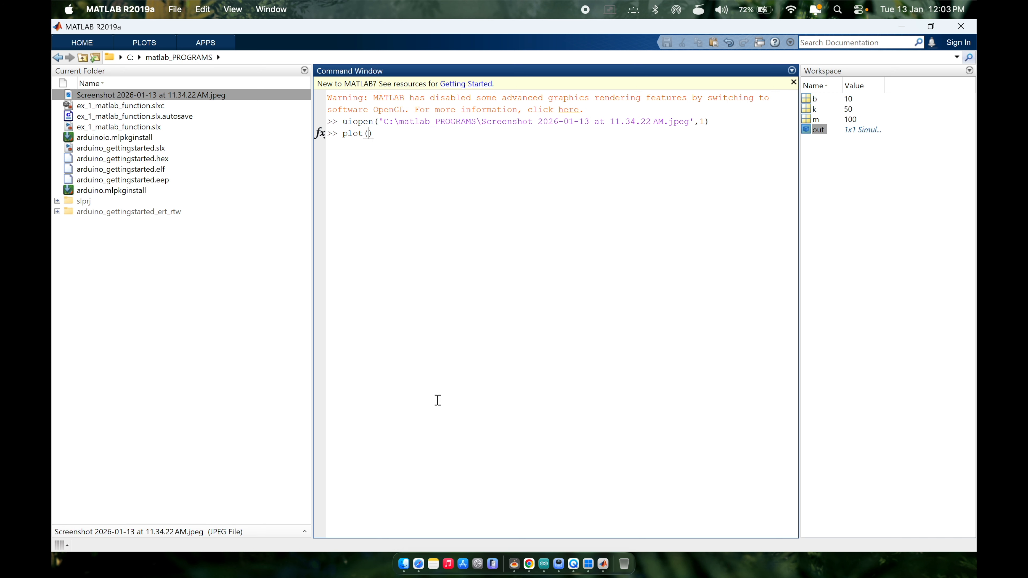
key(ctrl+v)
text(())
key(Left)
text(2),t)
key(BackSpace)
Insert out.tout as the second plot argument and try to run plot(out.response{1}.Values(:,2),out.tout)
double_click(817, 129)
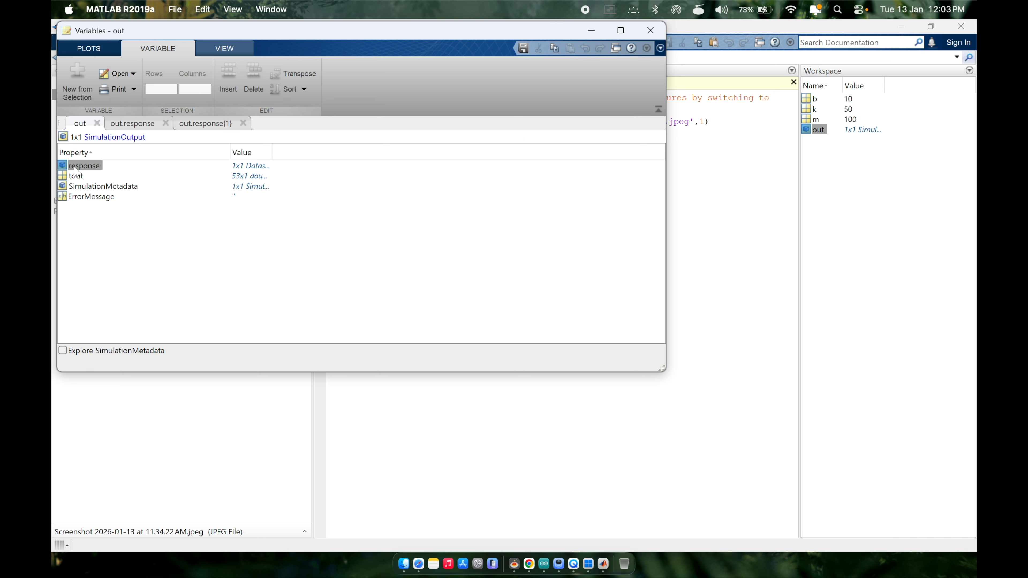
click(75, 178)
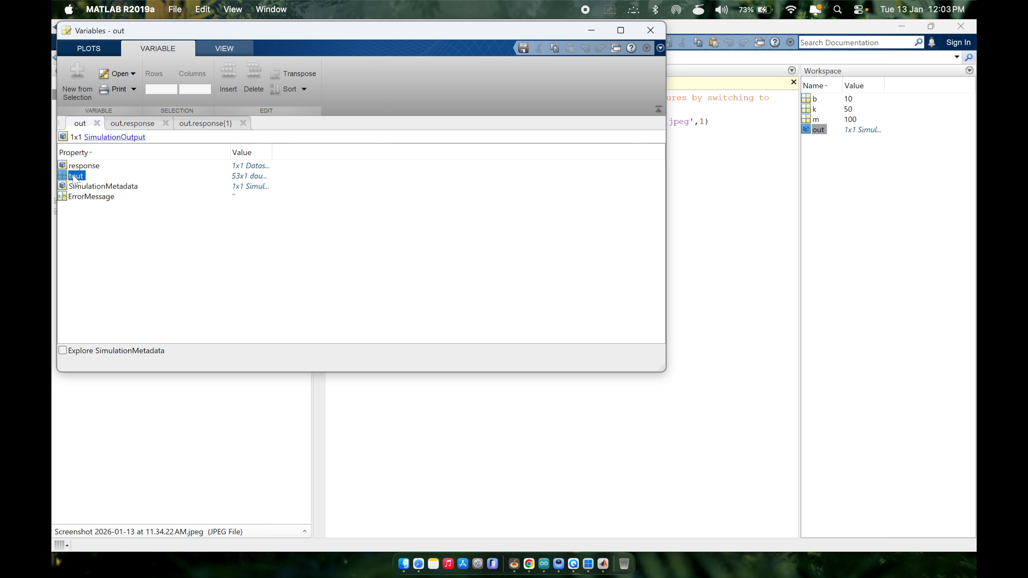
click(738, 245)
key(shift+Left)
key(shift+Left)
key(shift+Left)
key(shift+Left)
key(shift+Left)
key(shift+Left)
key(shift+Left)
key(shift+Left)
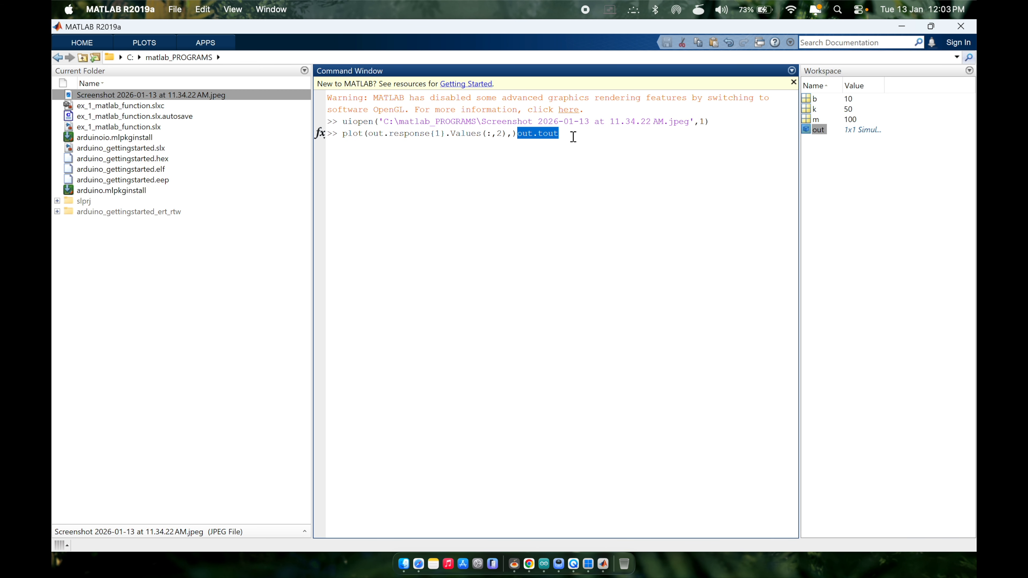
key(ctrl+x)
key(Left)
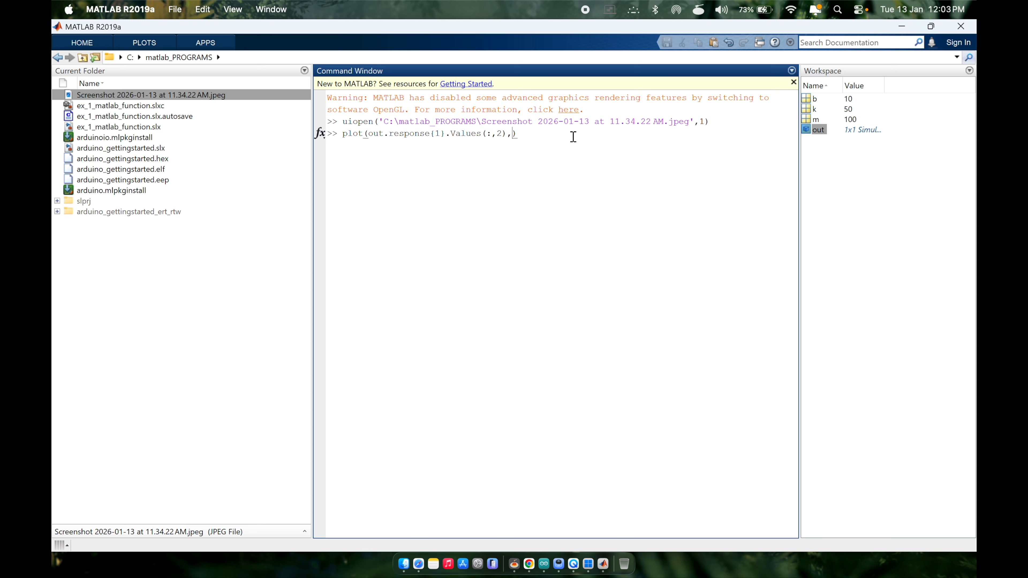
key(ctrl+v)
key(Return)
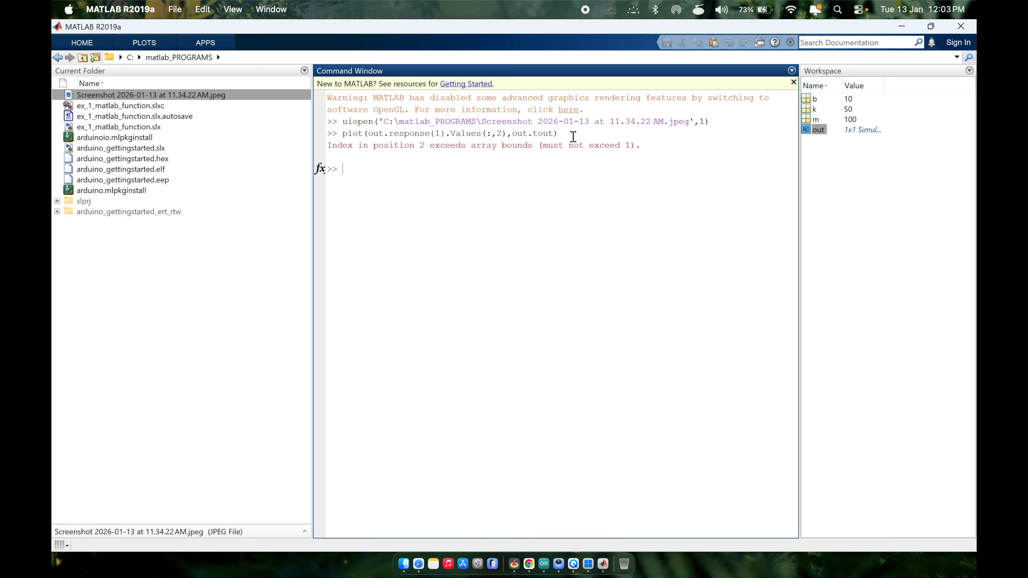
Recall the plot command, reduce it to c=out.response{1}.Values() and run it to store the dis time series in c
key(Up)
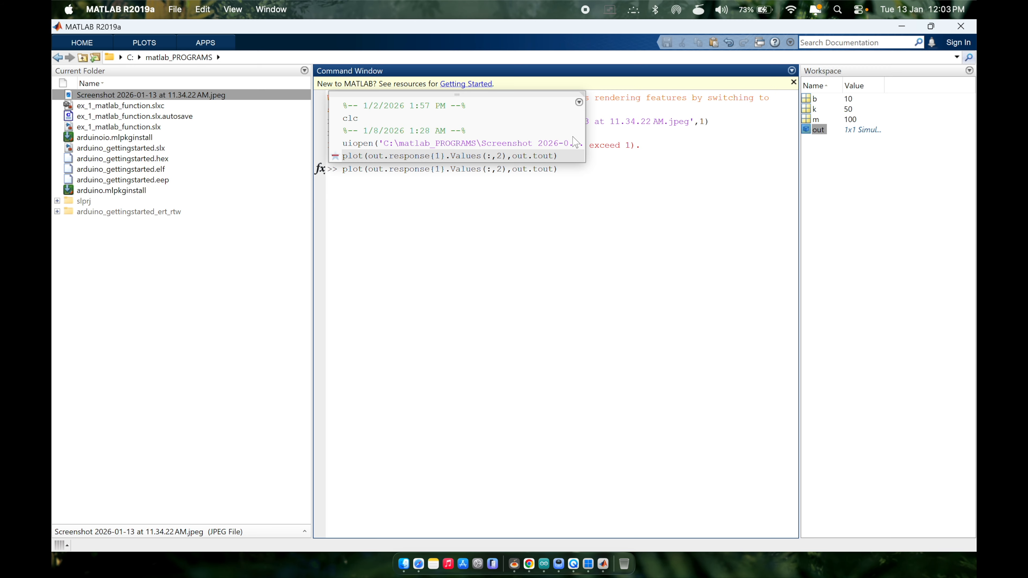
key(Left)
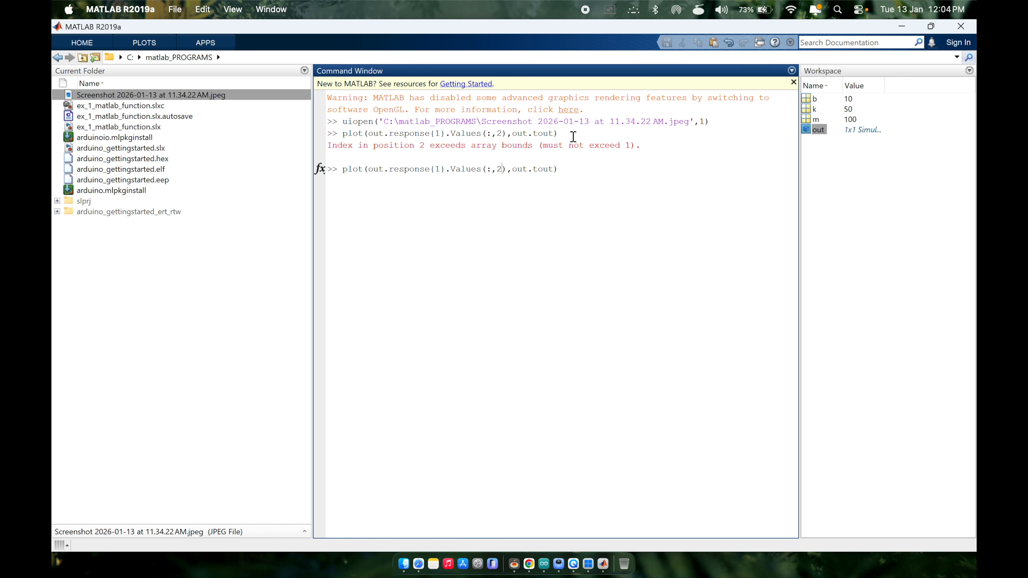
key(BackSpace)
key(BackSpace)
key(BackSpace)
key(shift+Left)
key(shift+Left)
key(shift+Left)
key(shift+Left)
key(shift+Left)
key(shift+Left)
key(shift+Left)
key(shift+Left)
key(shift+Left)
key(shift+Left)
key(shift+Left)
key(shift+Left)
key(shift+Left)
key(shift+Left)
key(shift+Left)
key(shift+Left)
key(shift+Left)
key(shift+Left)
key(shift+Left)
key(shift+Left)
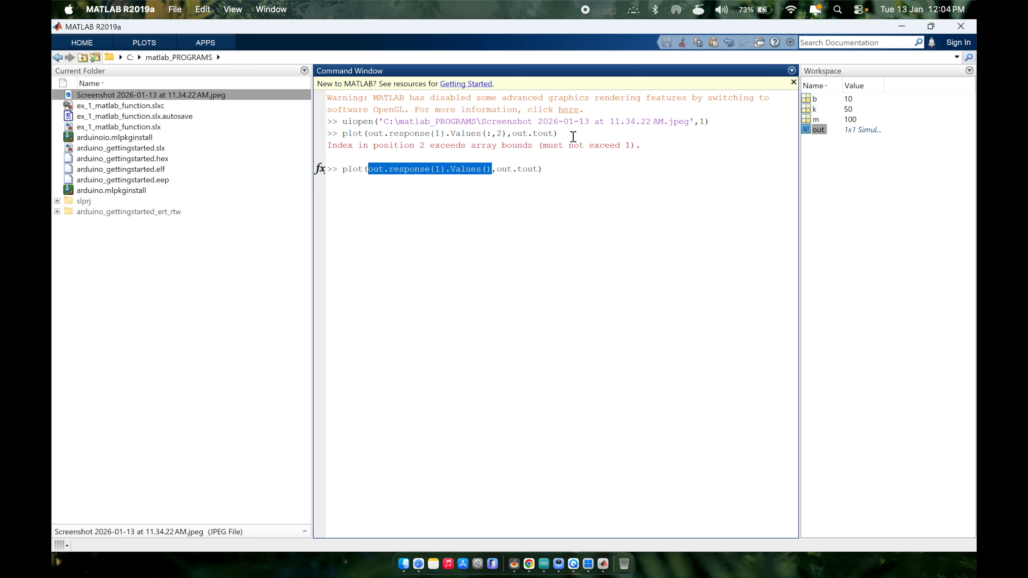
key(BackSpace)
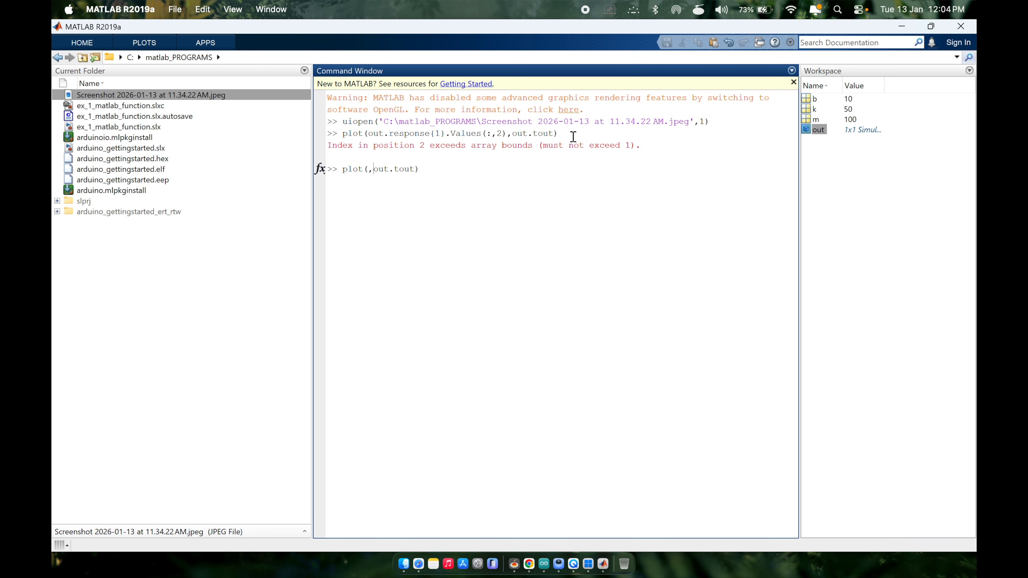
key(BackSpace)
key(BackSpace)
key(BackSpace)
key(BackSpace)
key(BackSpace)
key(BackSpace)
key(BackSpace)
key(BackSpace)
key(BackSpace)
key(BackSpace)
key(BackSpace)
key(BackSpace)
key(BackSpace)
key(BackSpace)
key(BackSpace)
key(ctrl+v)
text(c=)
key(Return)
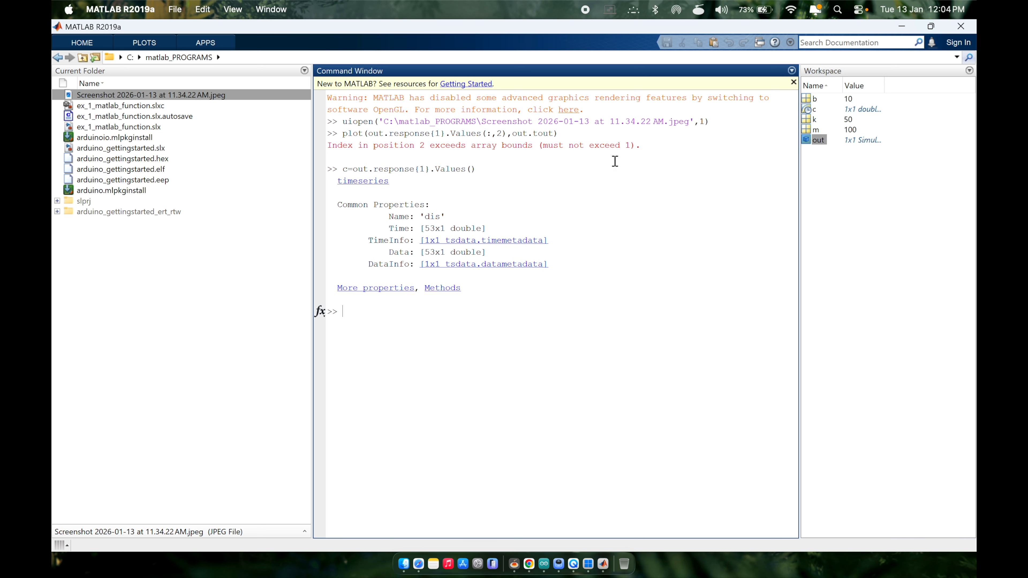
Open the workspace variable c to view its time and data columns
click(811, 109)
double_click(811, 109)
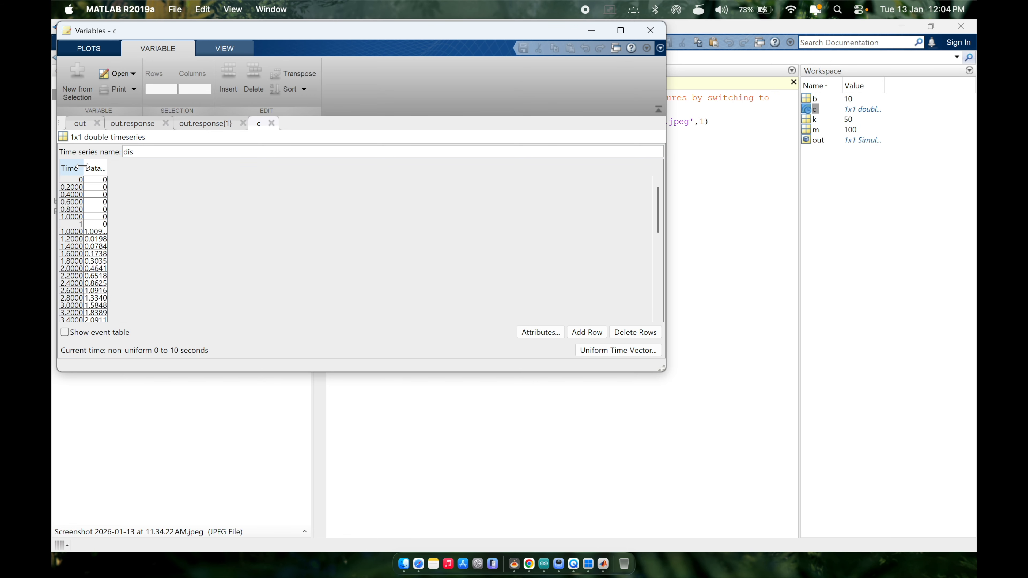
Widen the Time column of c, close the variable view, and try to display c.dis in the Command Window
drag(82, 165, 88, 166)
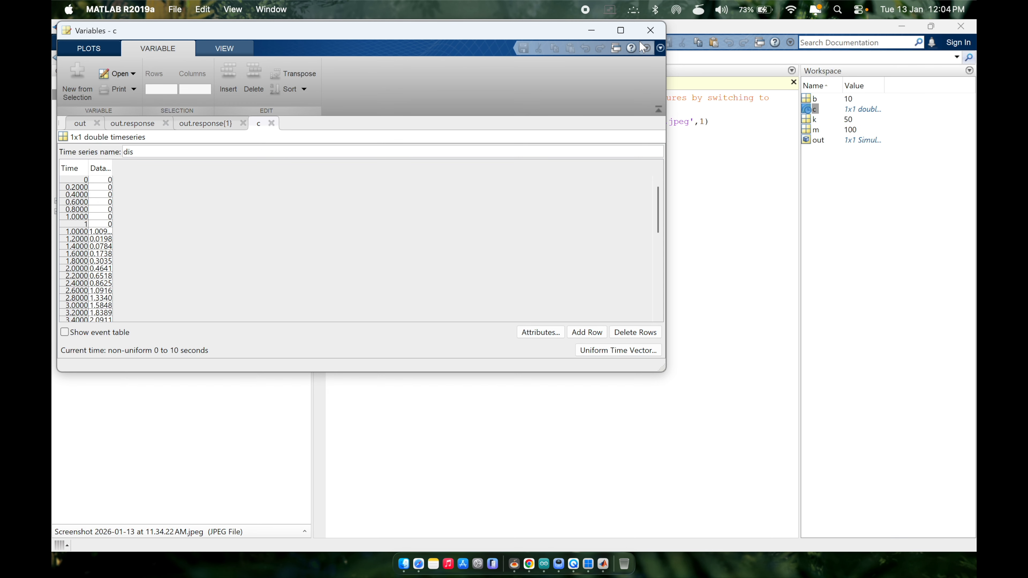
click(648, 32)
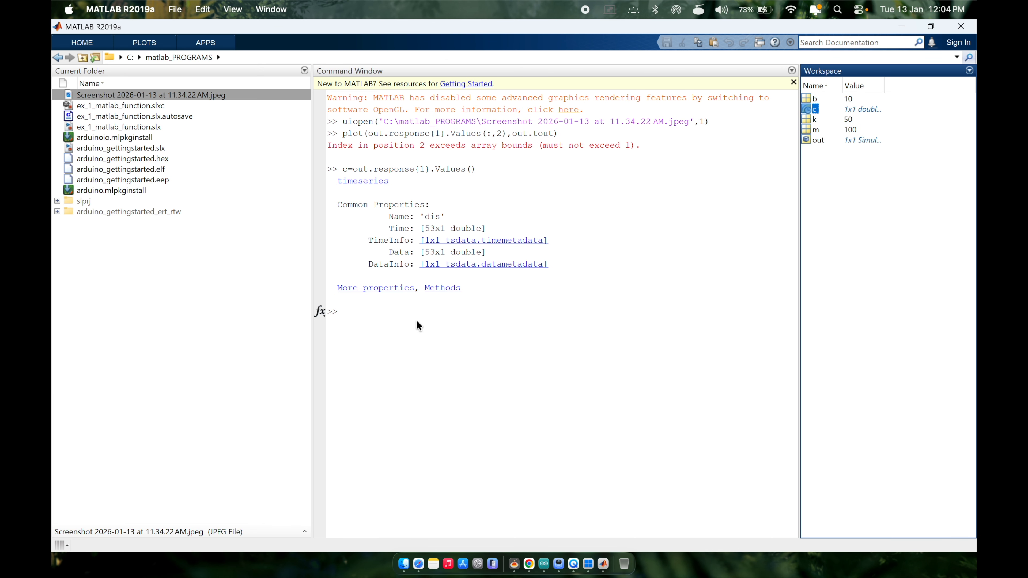
text(c.dis)
key(Return)
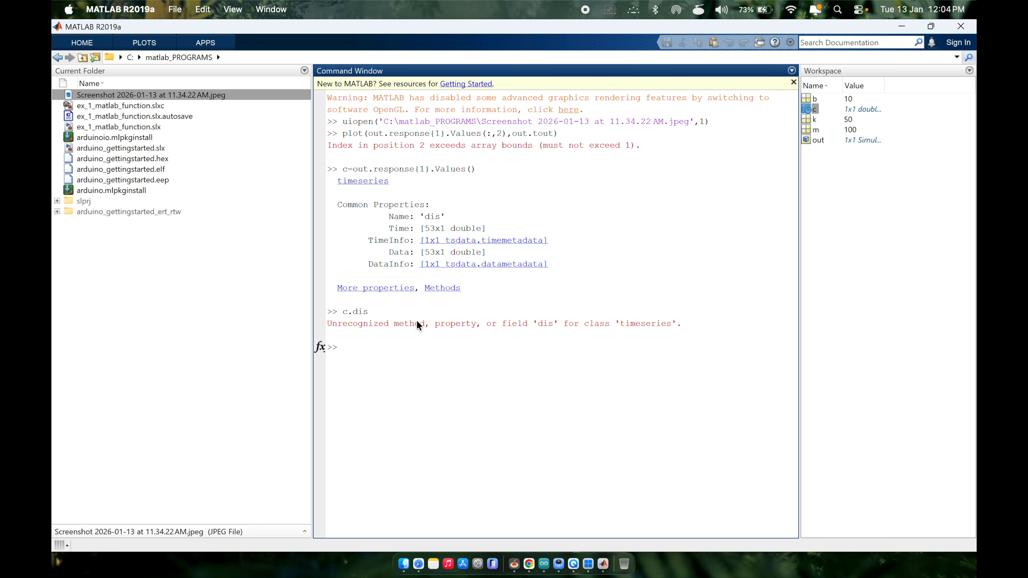
Recall the c.dis command, change it to c.data, run it and review the listed displacement values
key(Up)
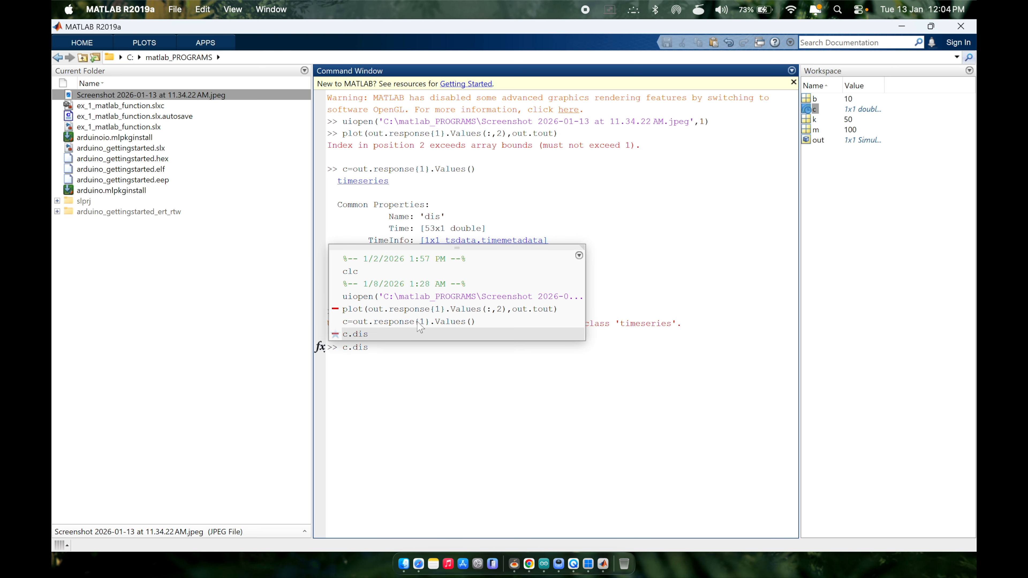
key(BackSpace)
key(BackSpace)
key(BackSpace)
text(Data)
key(Return)
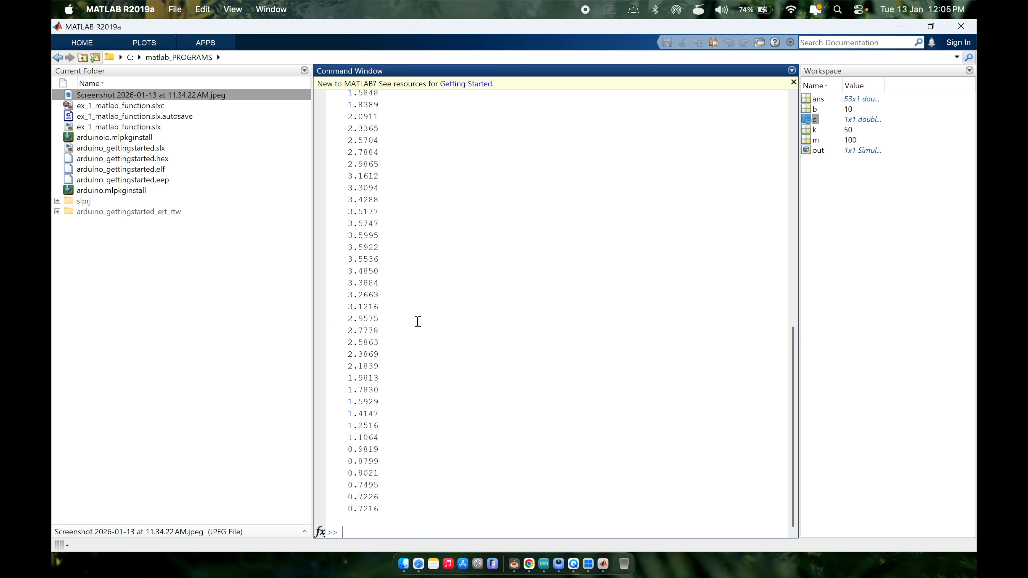
scroll(417, 322, up, 12)
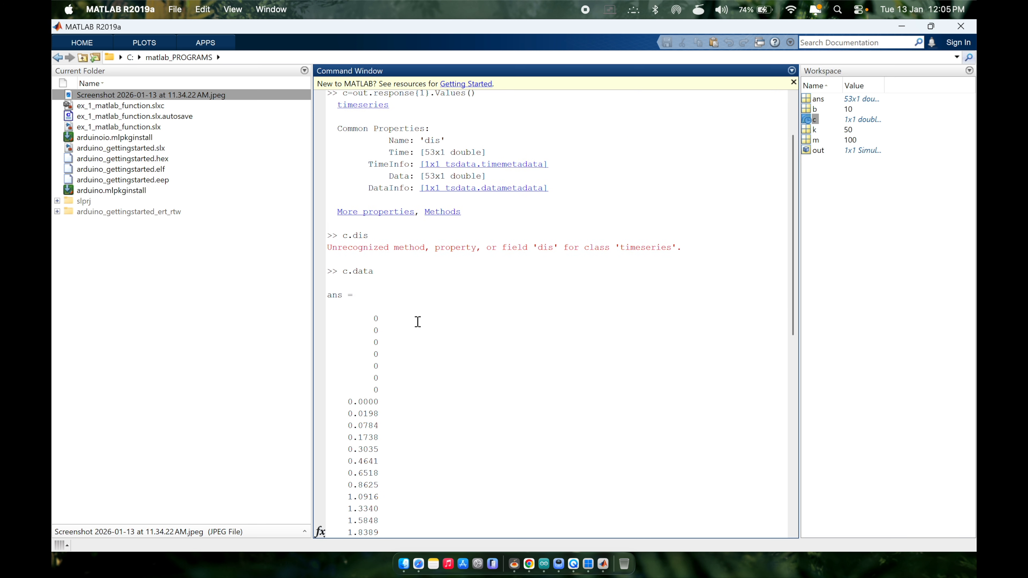
scroll(418, 322, up, 1)
scroll(418, 322, down, 12)
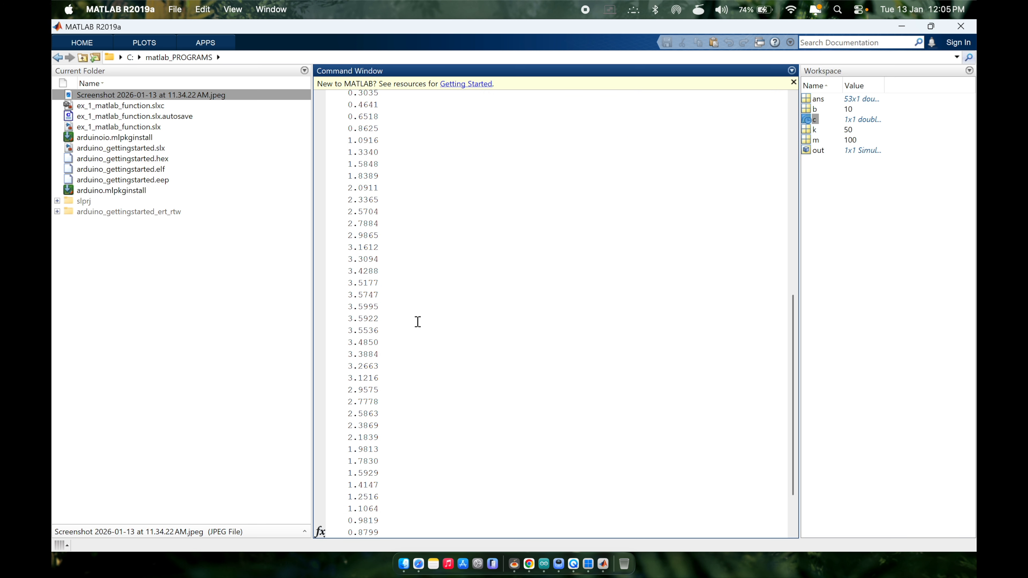
scroll(418, 322, up, 13)
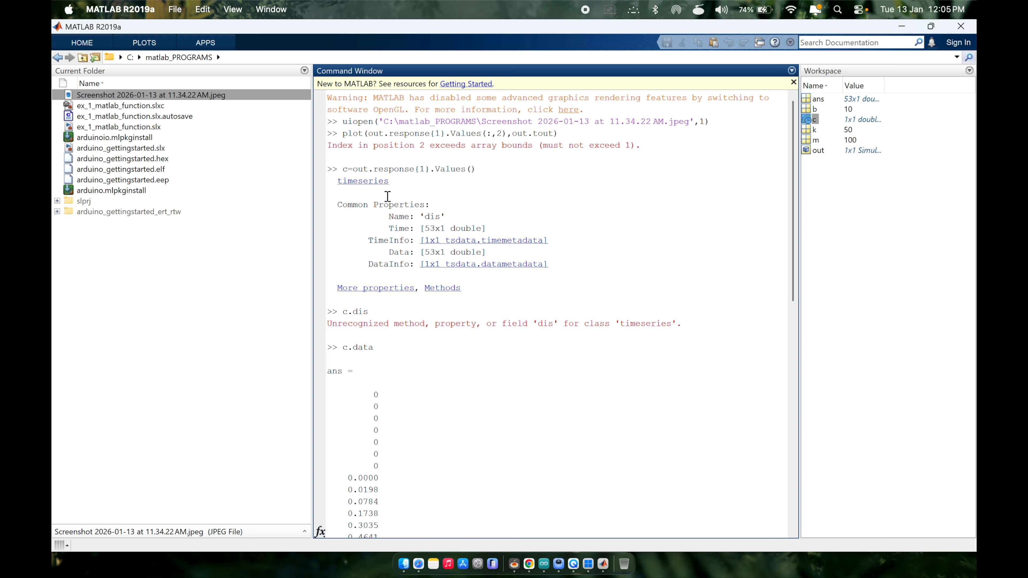
scroll(452, 489, down, 10)
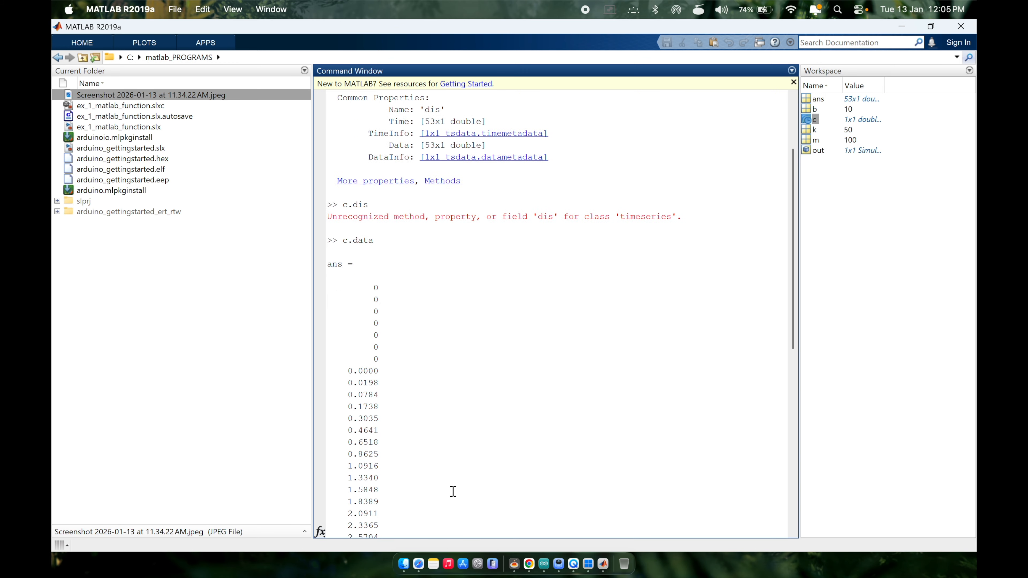
Recall the earlier plot command, replace its first argument with c.data and run plot(c.data,out.tout)
key(Up)
key(Up)
key(Up)
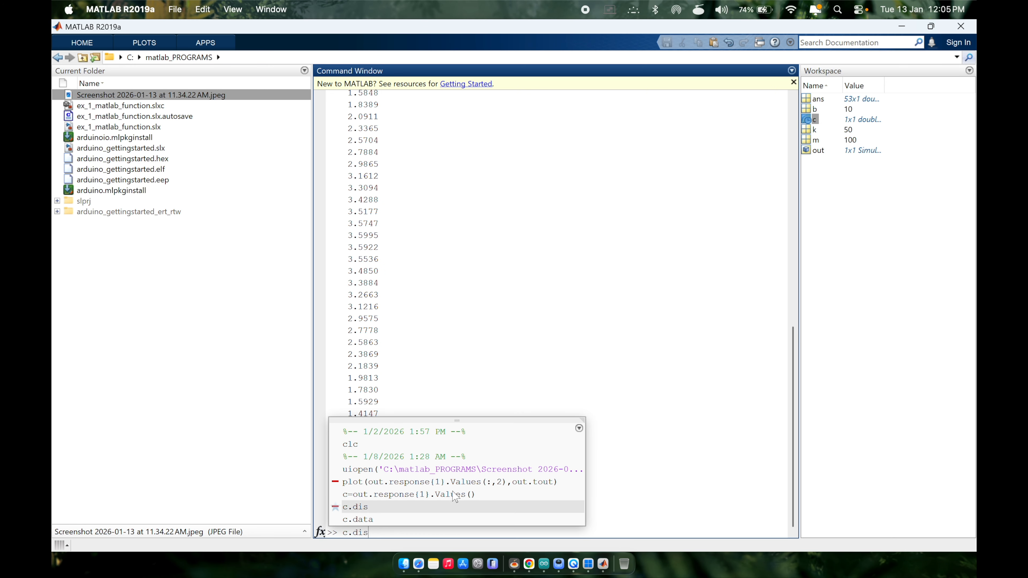
key(Up)
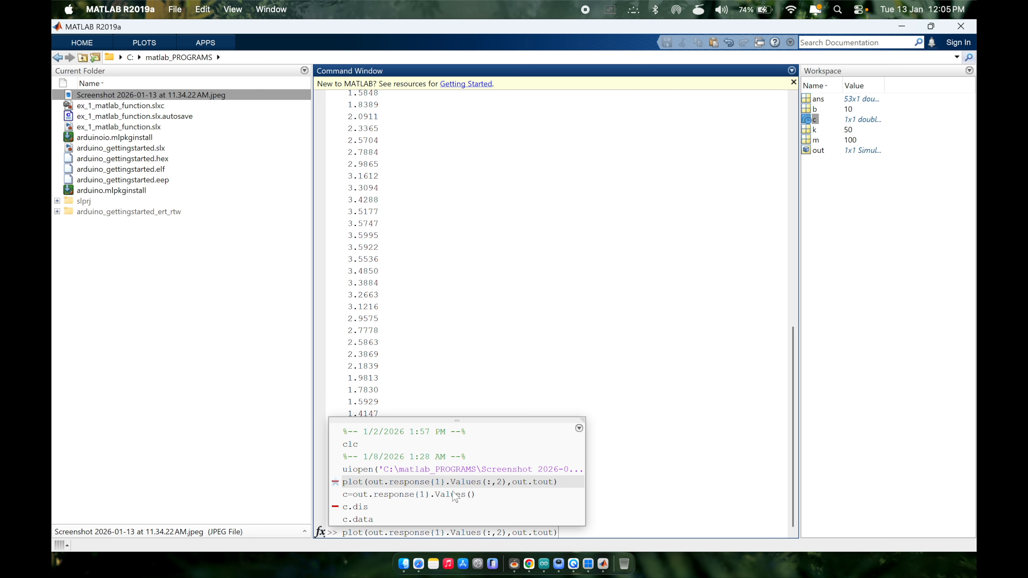
key(Left)
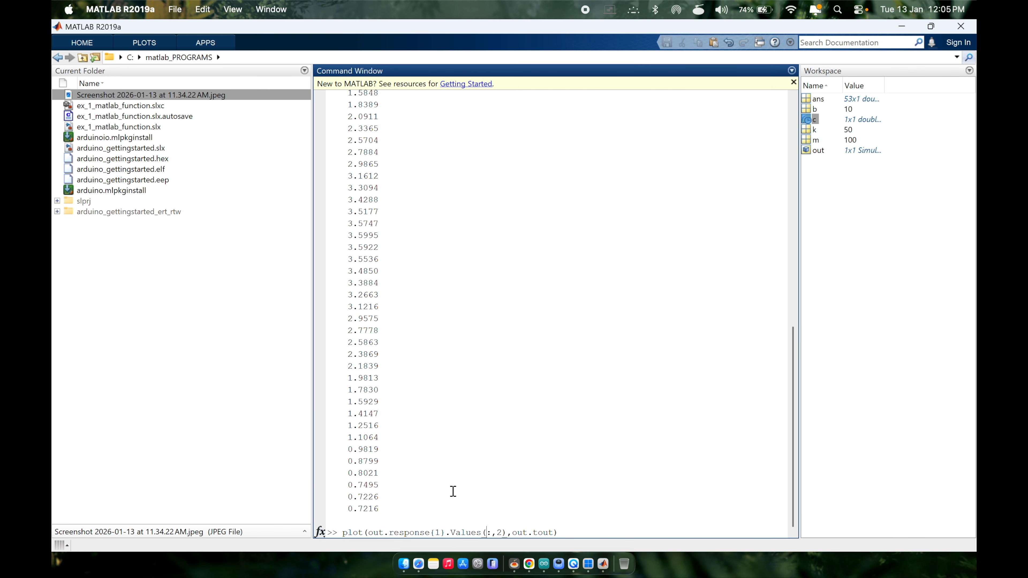
key(BackSpace)
key(BackSpace)
key(BackSpace)
key(BackSpace)
key(BackSpace)
key(BackSpace)
key(BackSpace)
key(BackSpace)
key(BackSpace)
key(BackSpace)
key(BackSpace)
key(BackSpace)
key(BackSpace)
key(BackSpace)
key(BackSpace)
key(BackSpace)
key(BackSpace)
key(BackSpace)
key(BackSpace)
key(BackSpace)
key(BackSpace)
text(c.data)
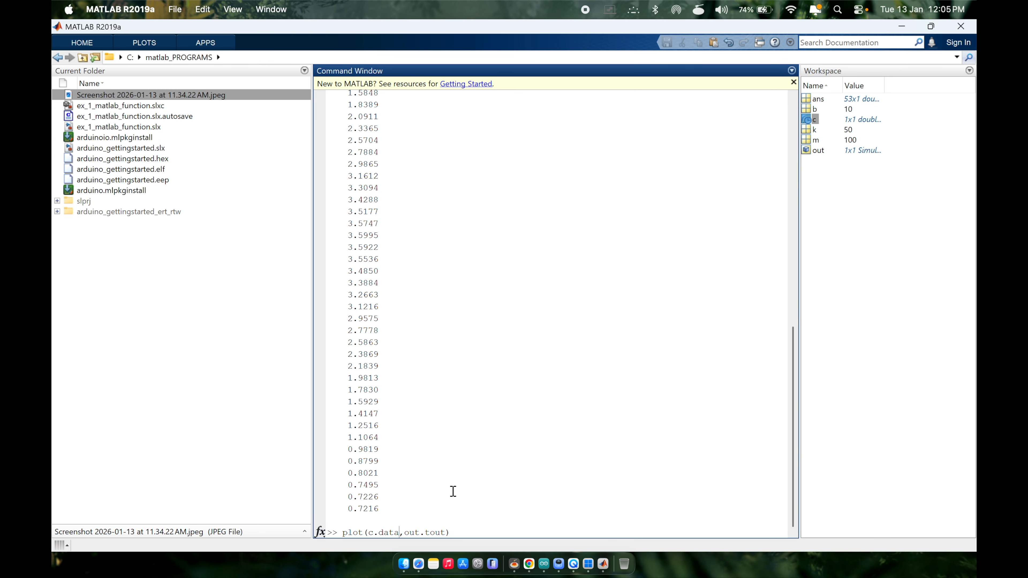
key(Return)
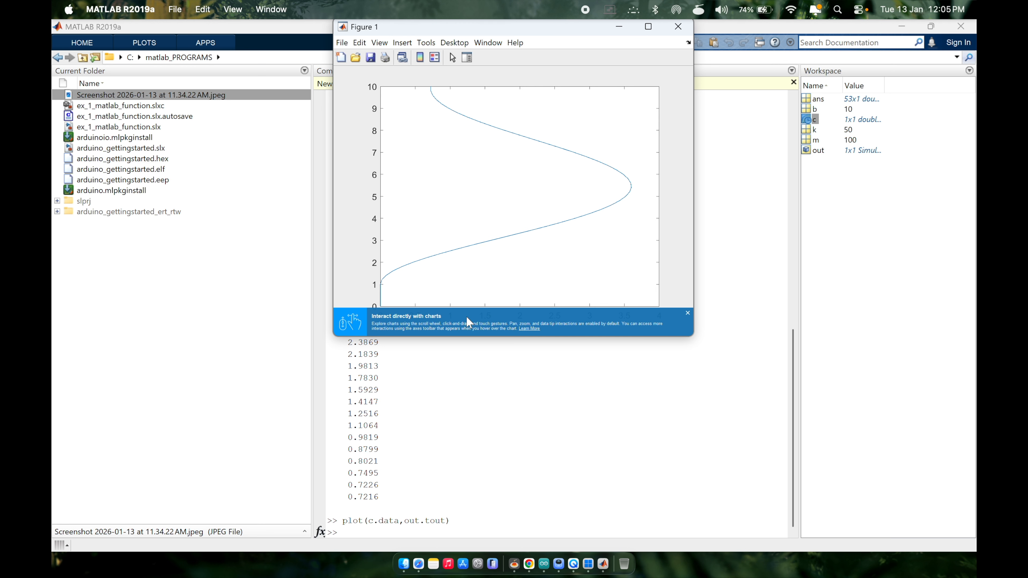
Swap the plot arguments, try plot(out.tout,c.dta), run the suggested correction plot(out.tout,c.Data) and show the figure
click(454, 521)
right_click(453, 521)
click(452, 350)
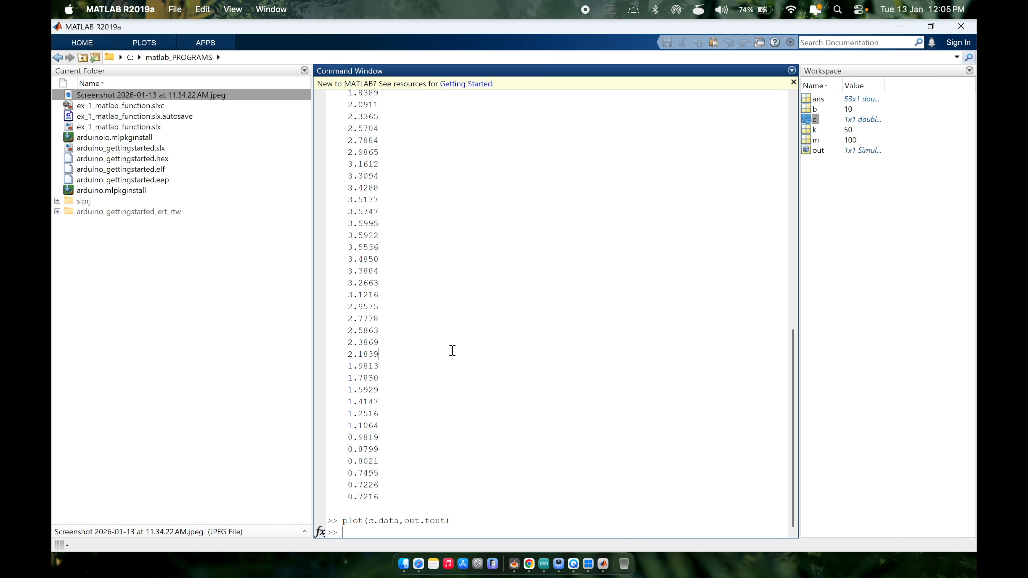
key(Up)
key(Left)
key(BackSpace)
key(BackSpace)
key(BackSpace)
key(BackSpace)
key(BackSpace)
key(BackSpace)
key(BackSpace)
text(,c.dta)
key(Return)
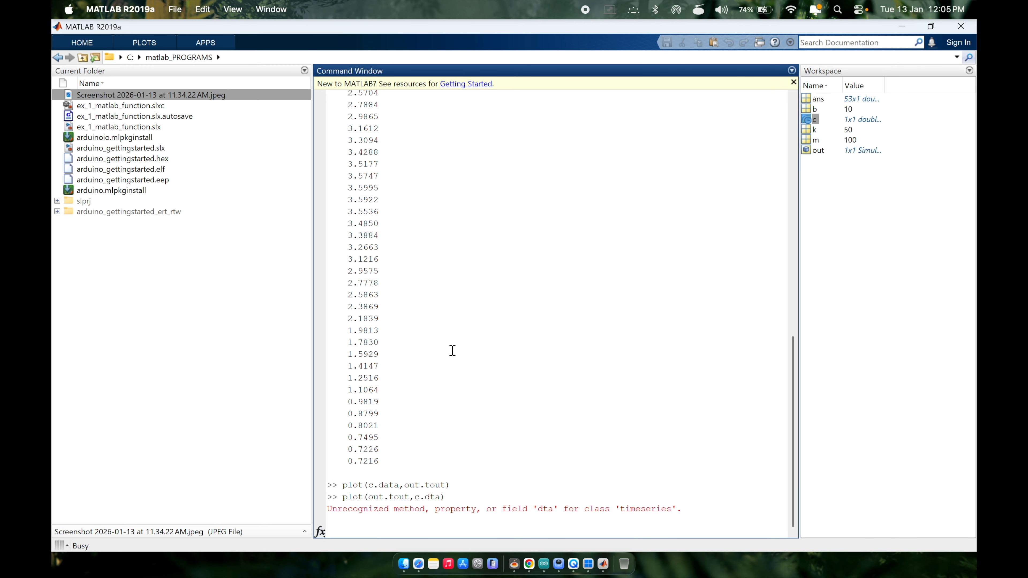
click(603, 565)
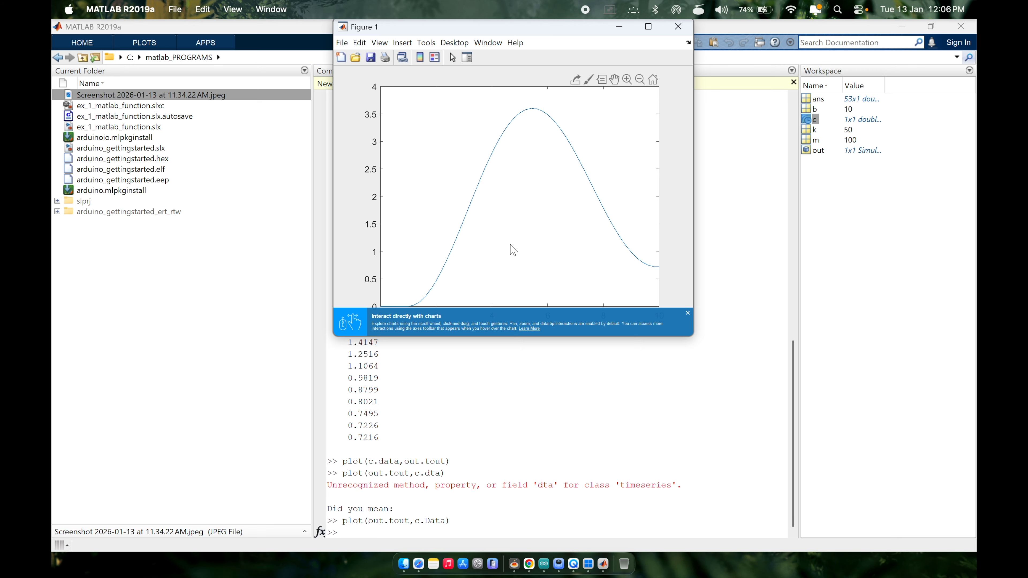
Close the displacement plot figure and switch to the ex_1_matlab_function Simulink model
click(678, 27)
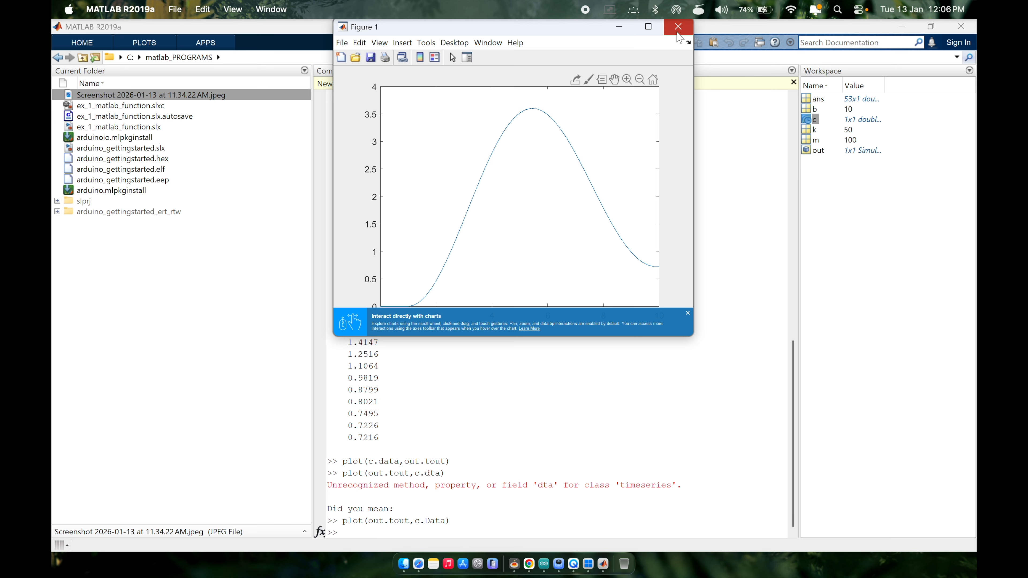
right_click(604, 563)
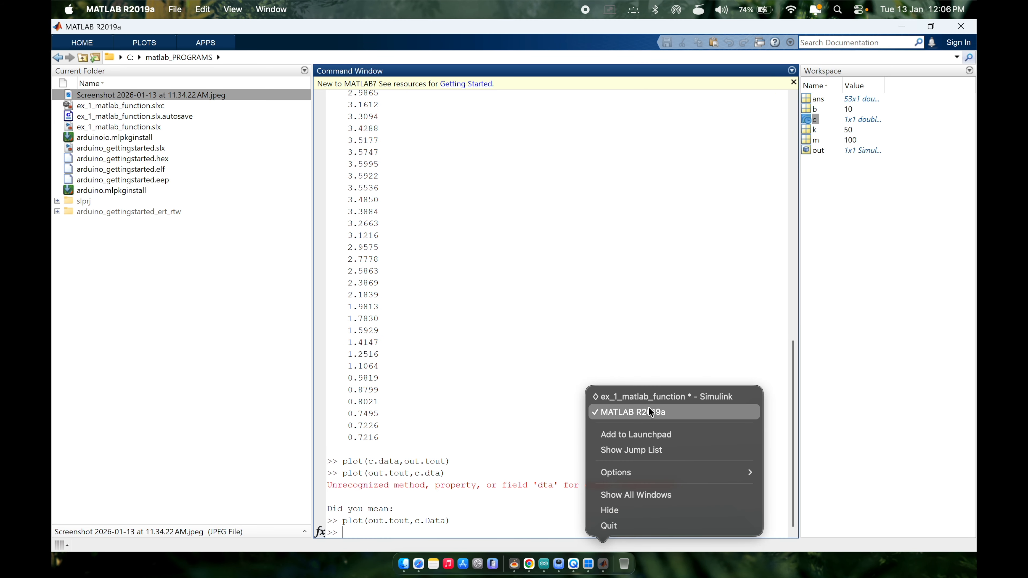
click(653, 399)
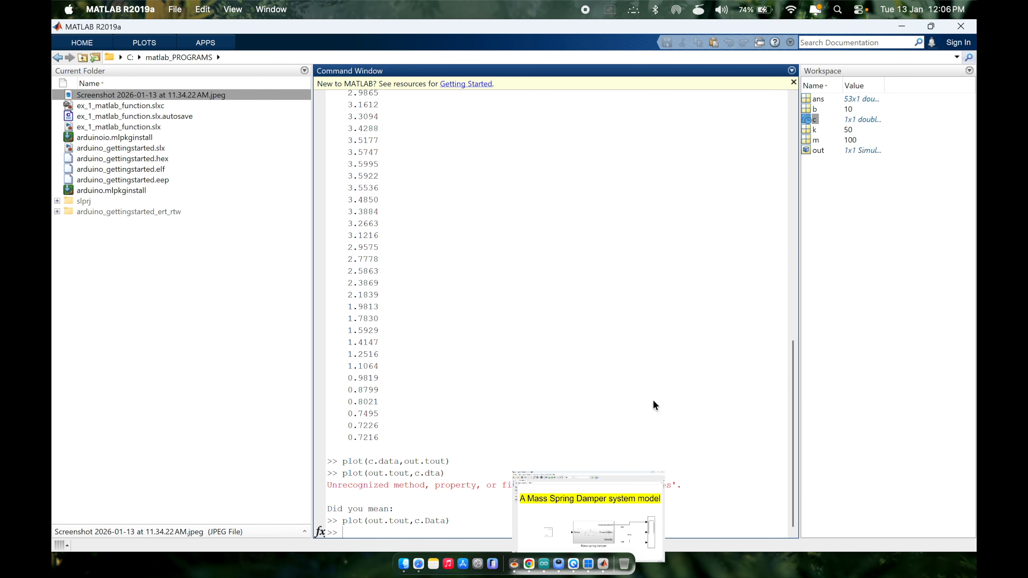